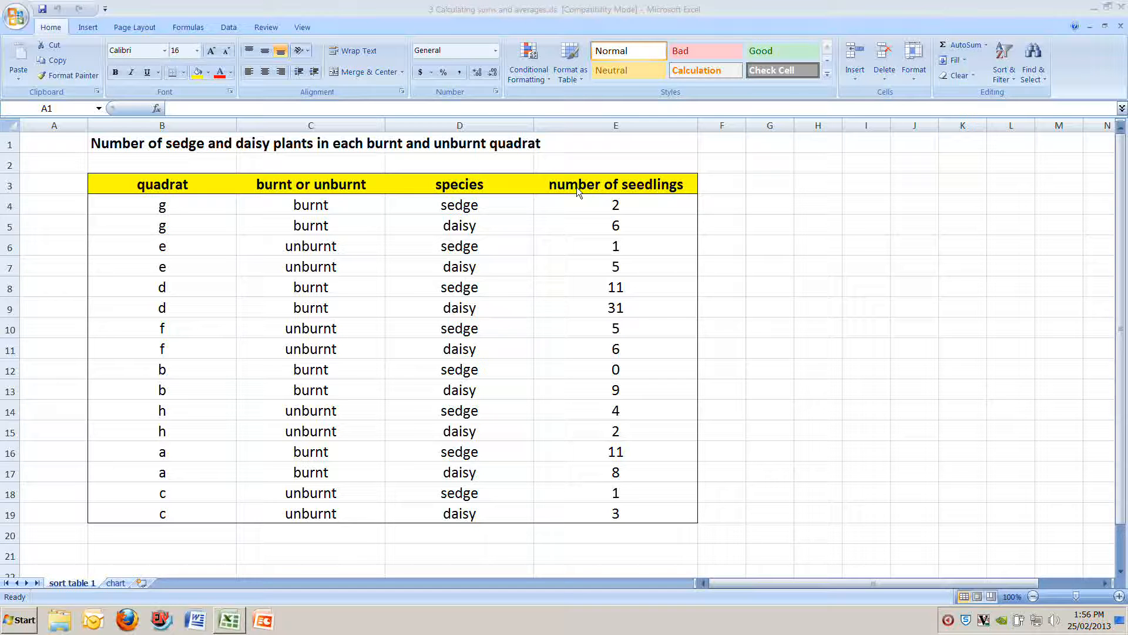
# Step: Examine the averages table and column chart on the chart sheet and return to the sort table 1 sheet
pyautogui.click(123, 585)
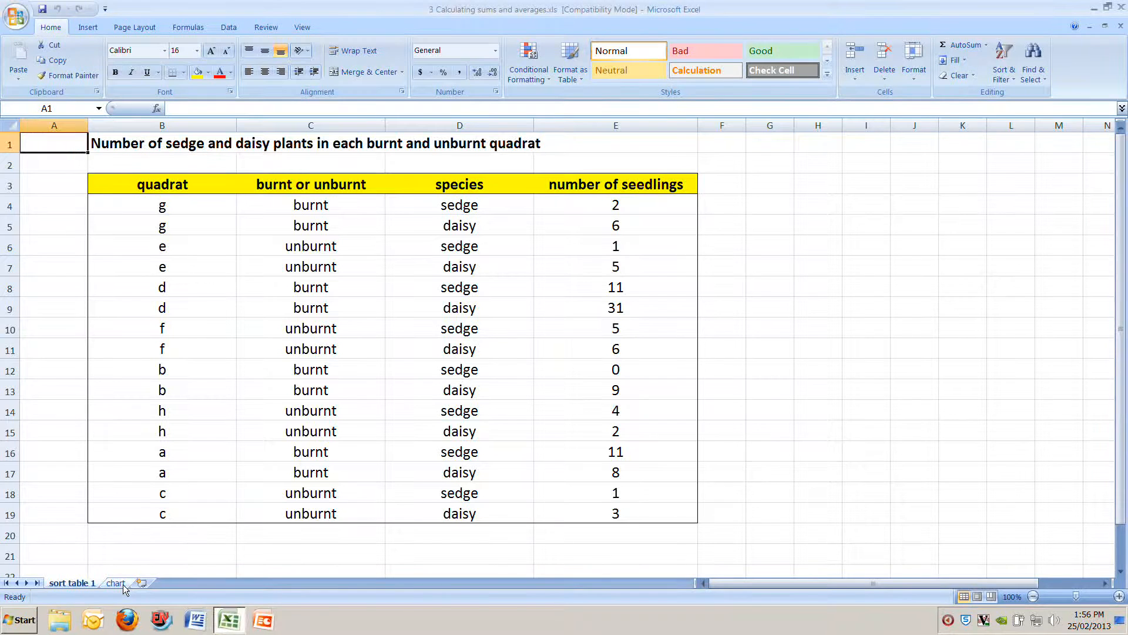
pyautogui.click(123, 584)
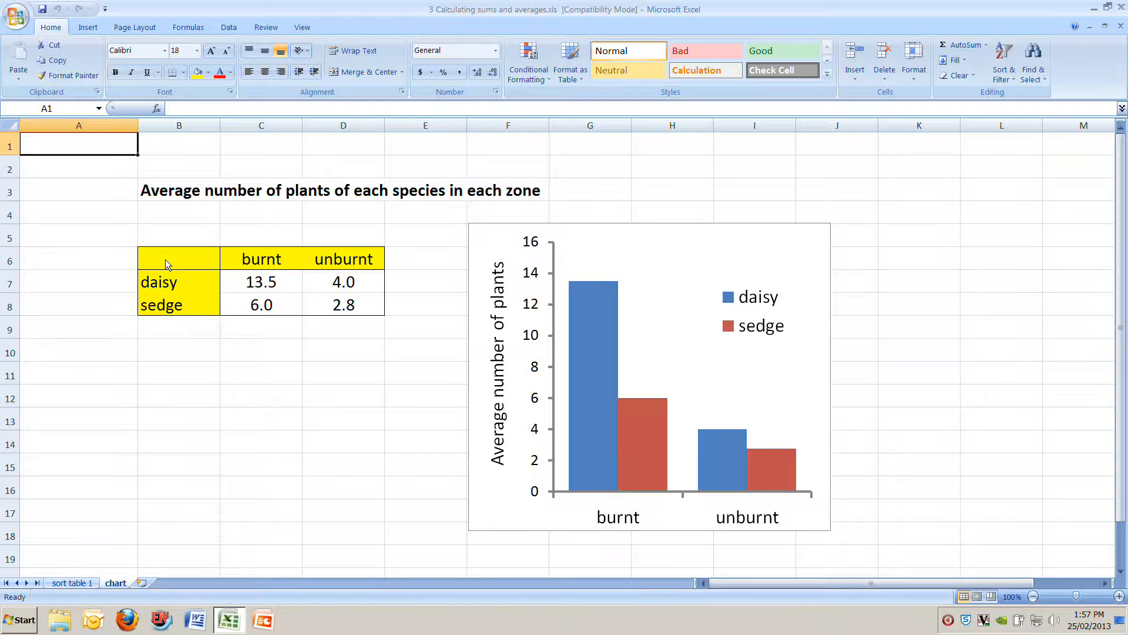
pyautogui.click(253, 284)
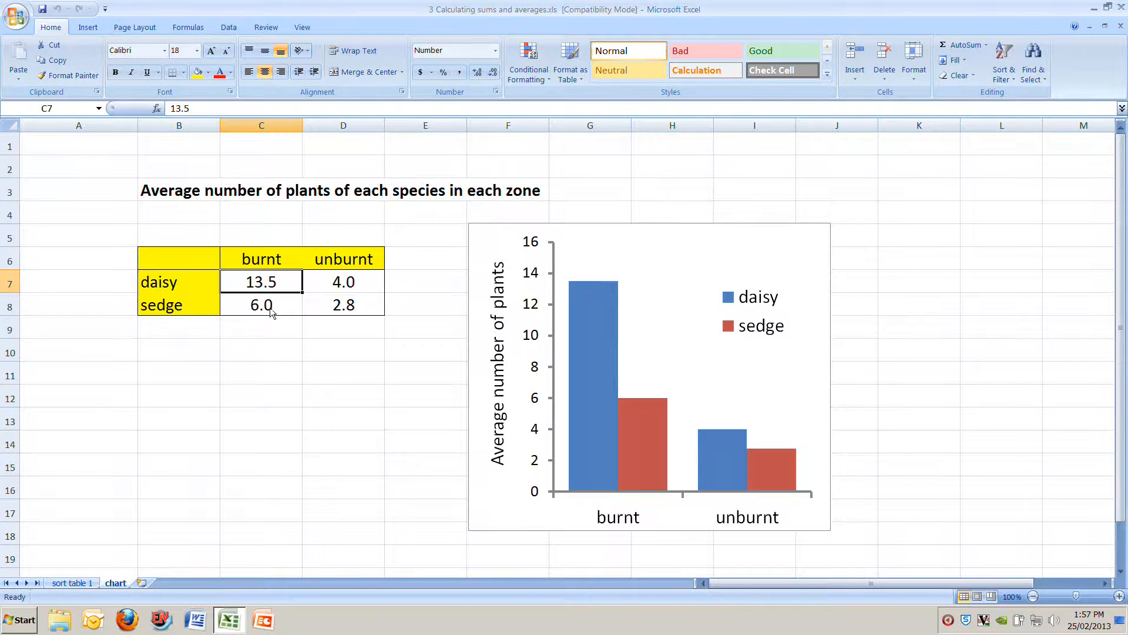
pyautogui.click(70, 582)
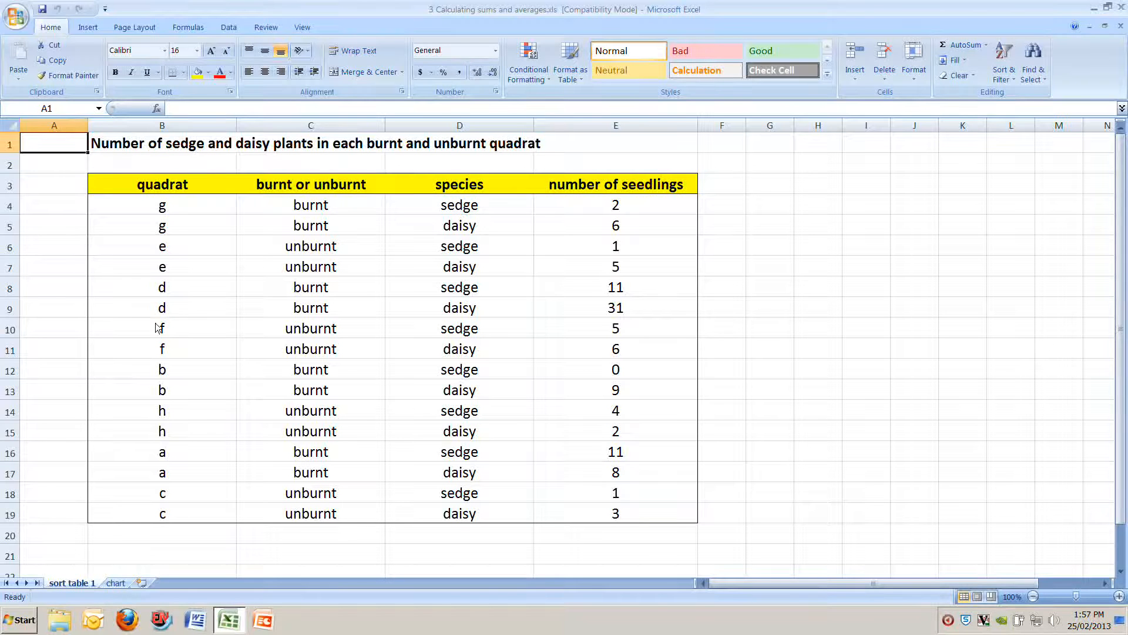
# Step: Sort the whole seedling table with headers by burnt or unburnt as the first level and species as the second, both A to Z
pyautogui.click(156, 187)
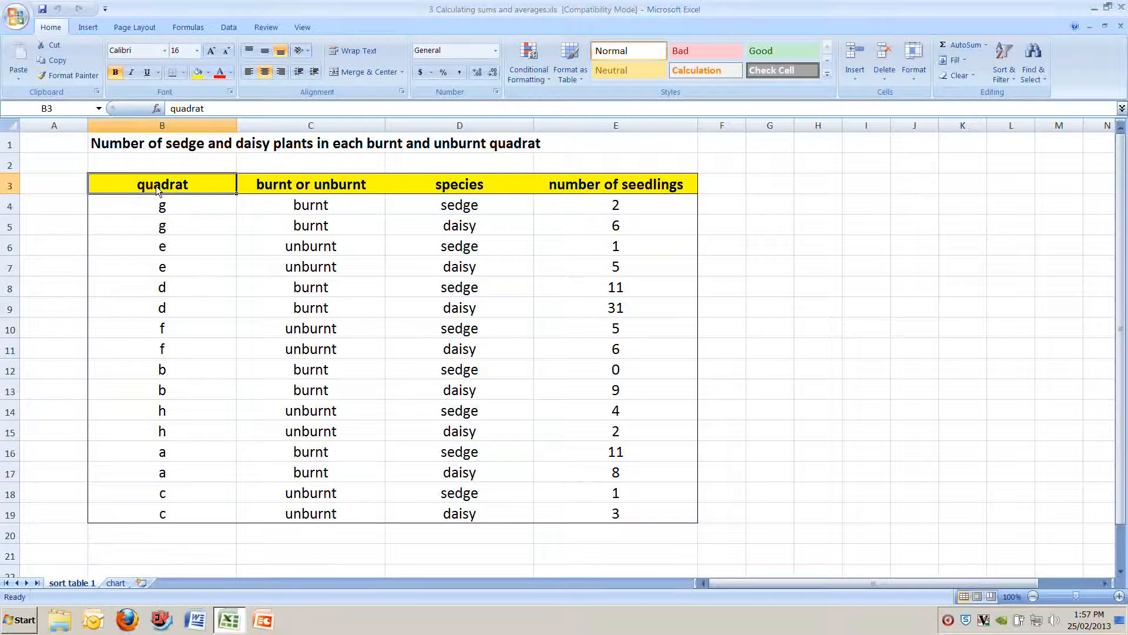
pyautogui.hotkey('ctrl', 'shift', 'Down')
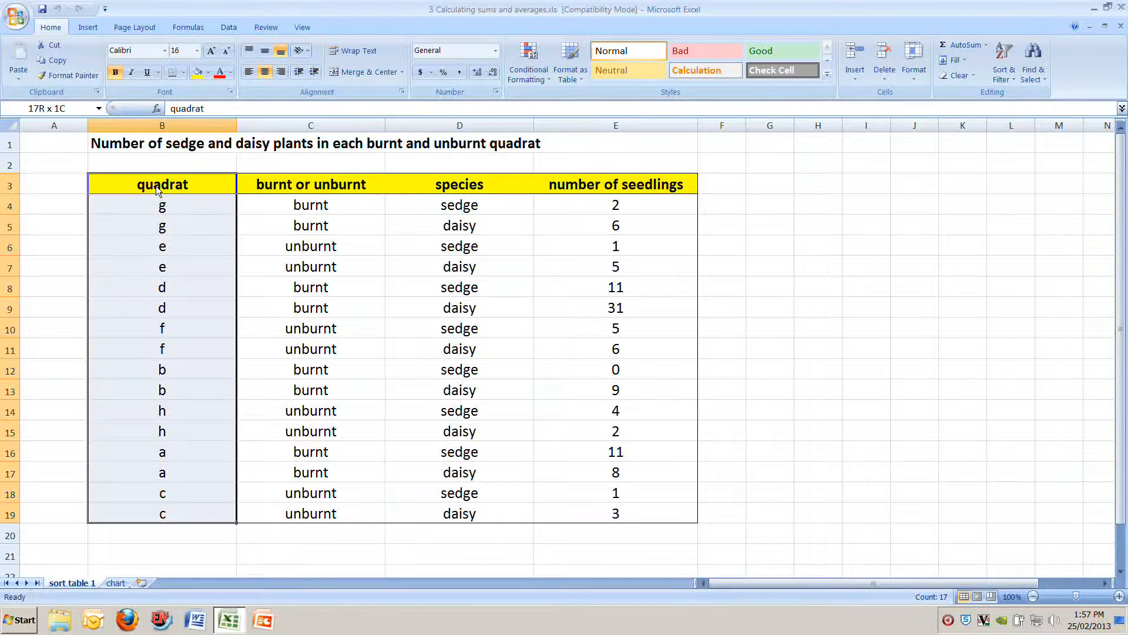
pyautogui.hotkey('ctrl', 'shift', 'Right')
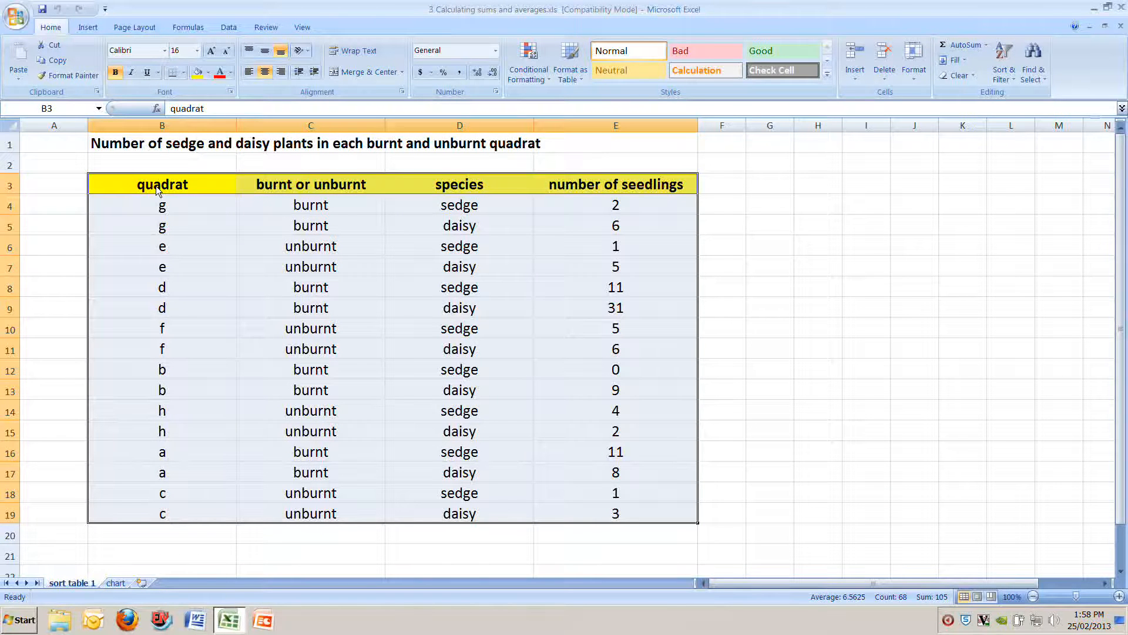
pyautogui.click(1003, 63)
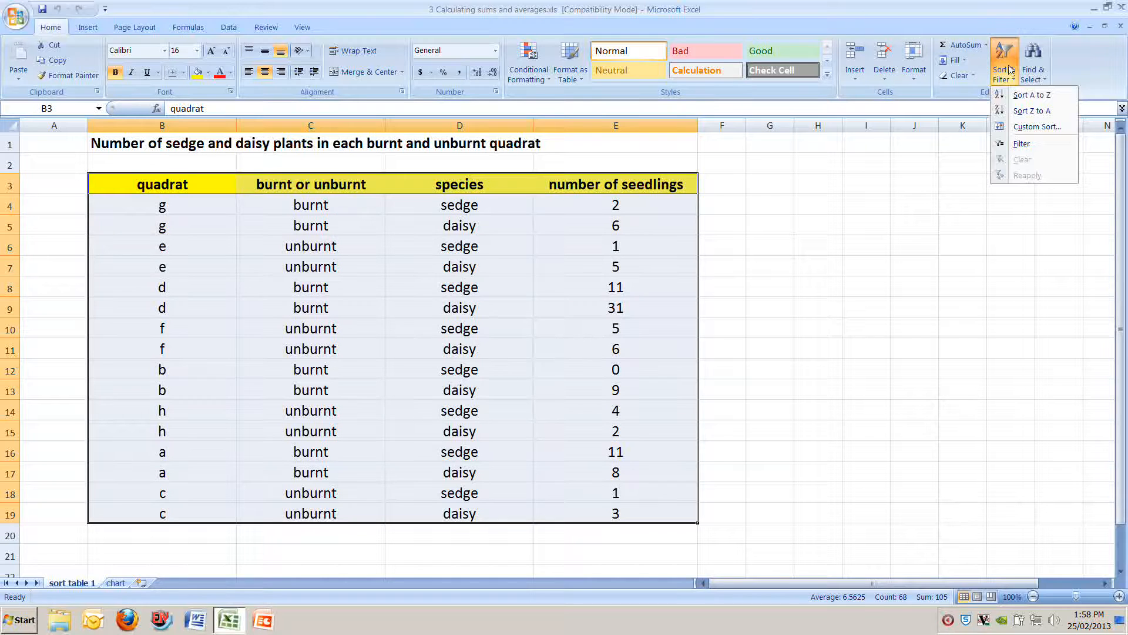
pyautogui.click(1038, 127)
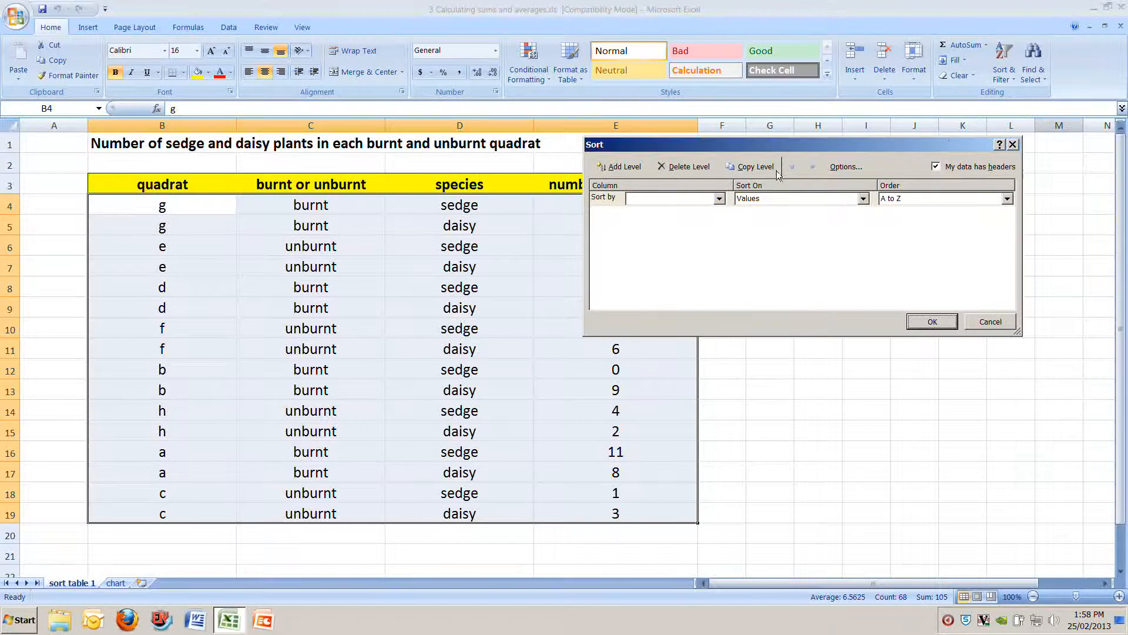
pyautogui.click(719, 199)
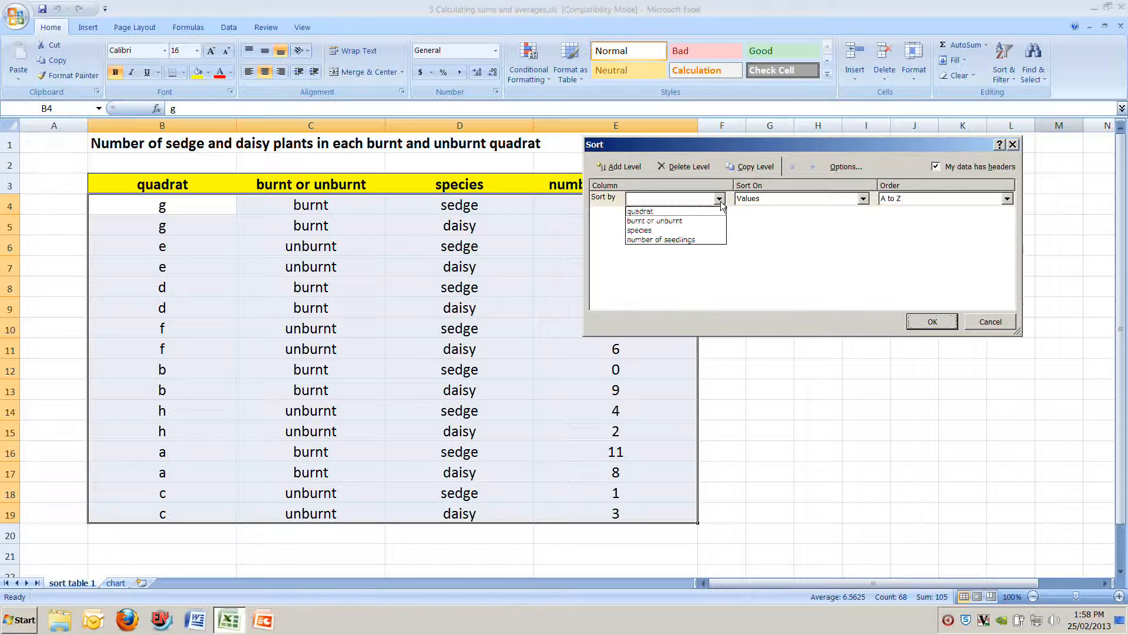
pyautogui.click(707, 219)
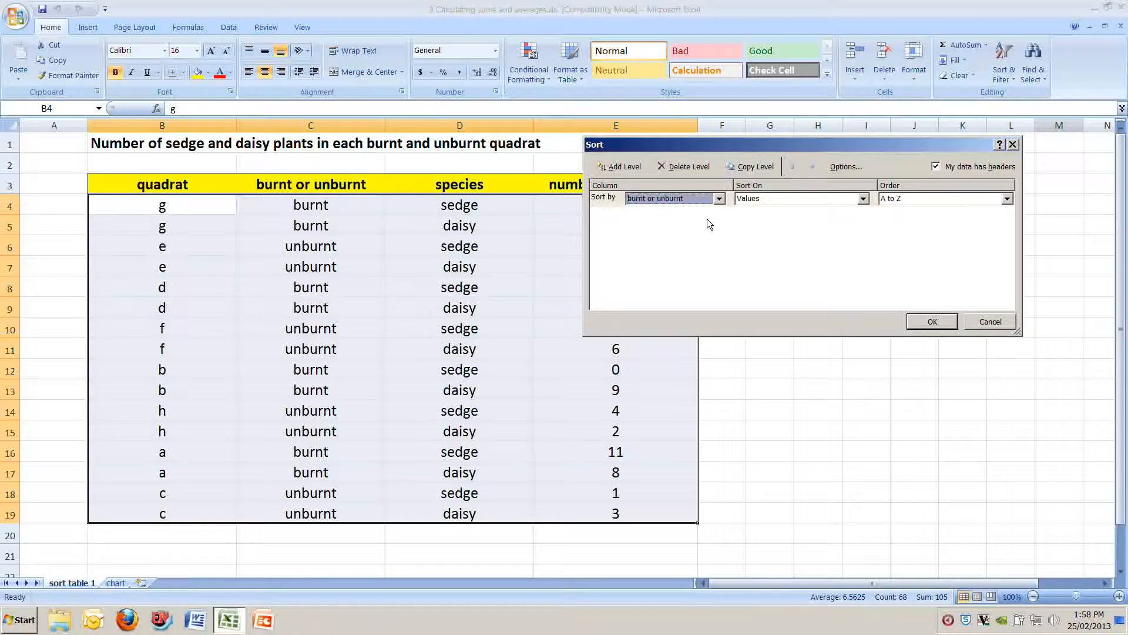
pyautogui.click(619, 167)
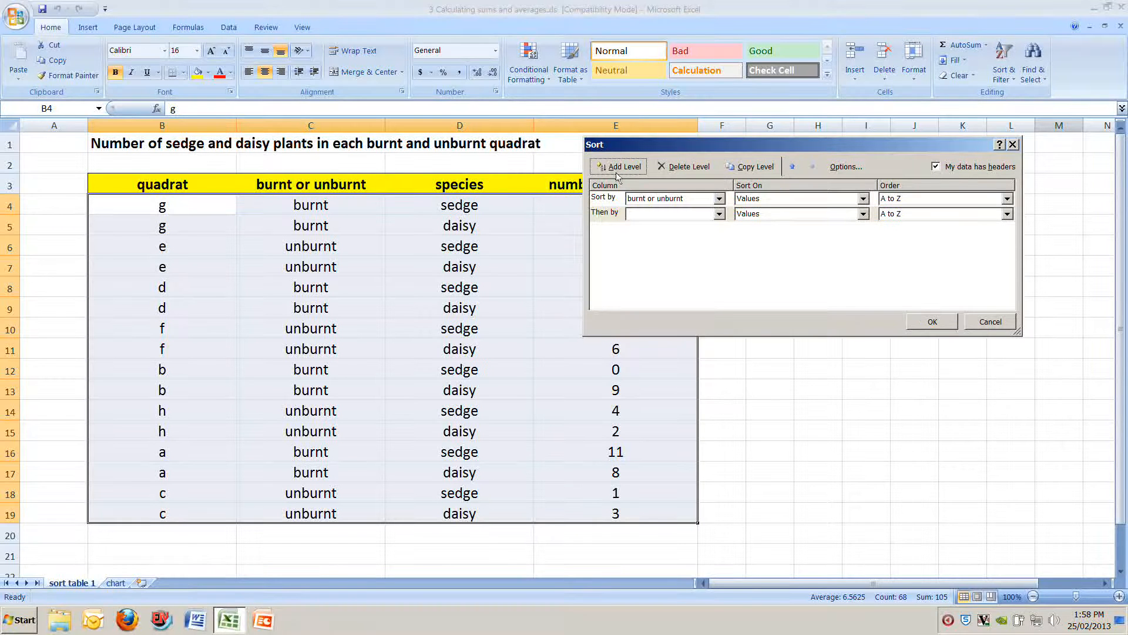
pyautogui.click(719, 214)
pyautogui.click(705, 244)
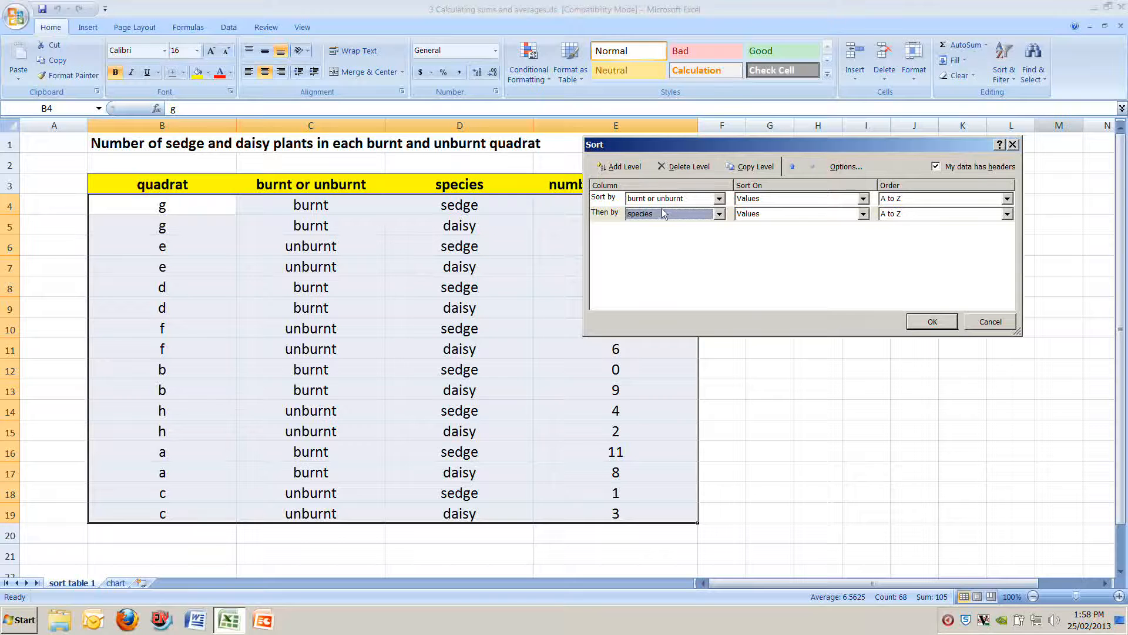
pyautogui.click(932, 322)
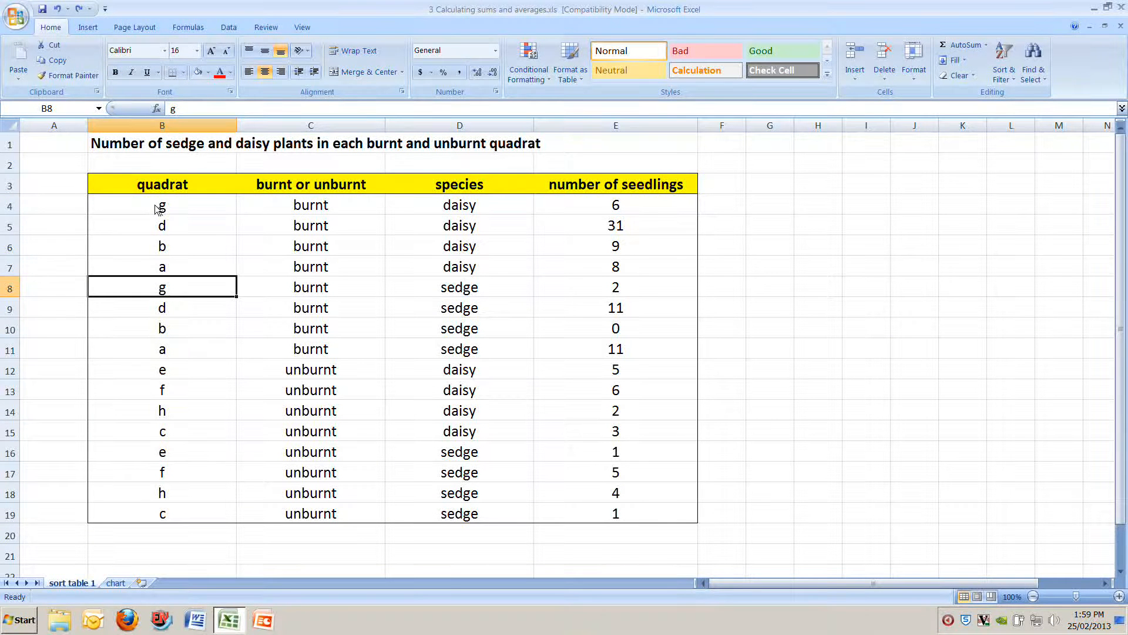
# Step: Fill the burnt daisy rows B4:E7 with light blue and the burnt sedge rows B8:E11 with light red
pyautogui.click(124, 189)
pyautogui.moveTo(139, 204); pyautogui.dragTo(603, 271)
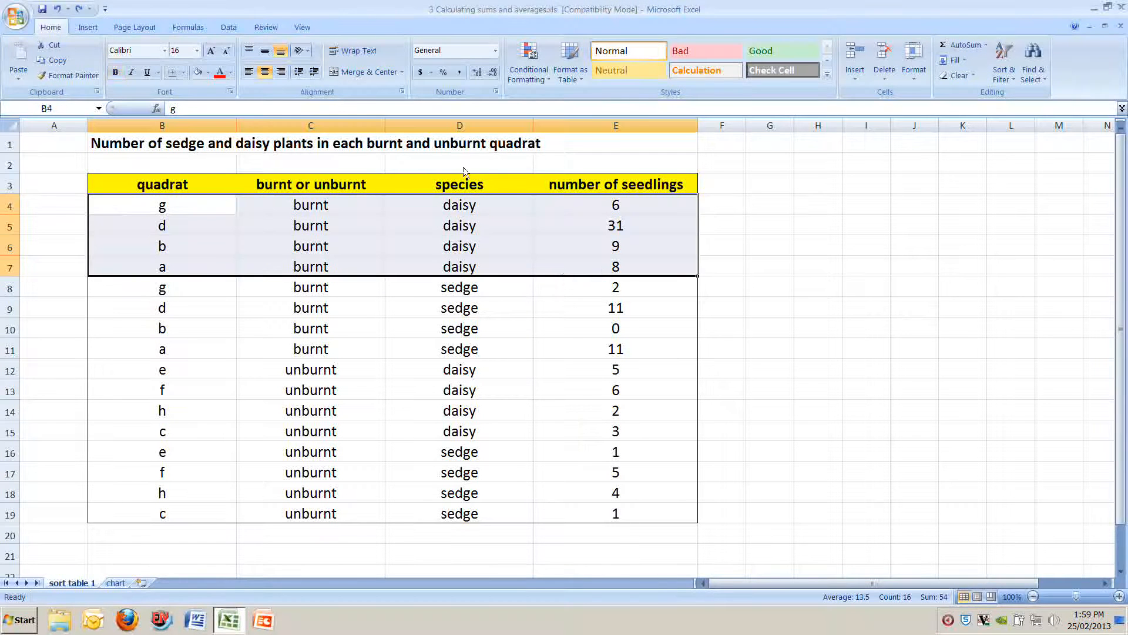
pyautogui.click(199, 73)
pyautogui.moveTo(170, 291); pyautogui.dragTo(574, 348)
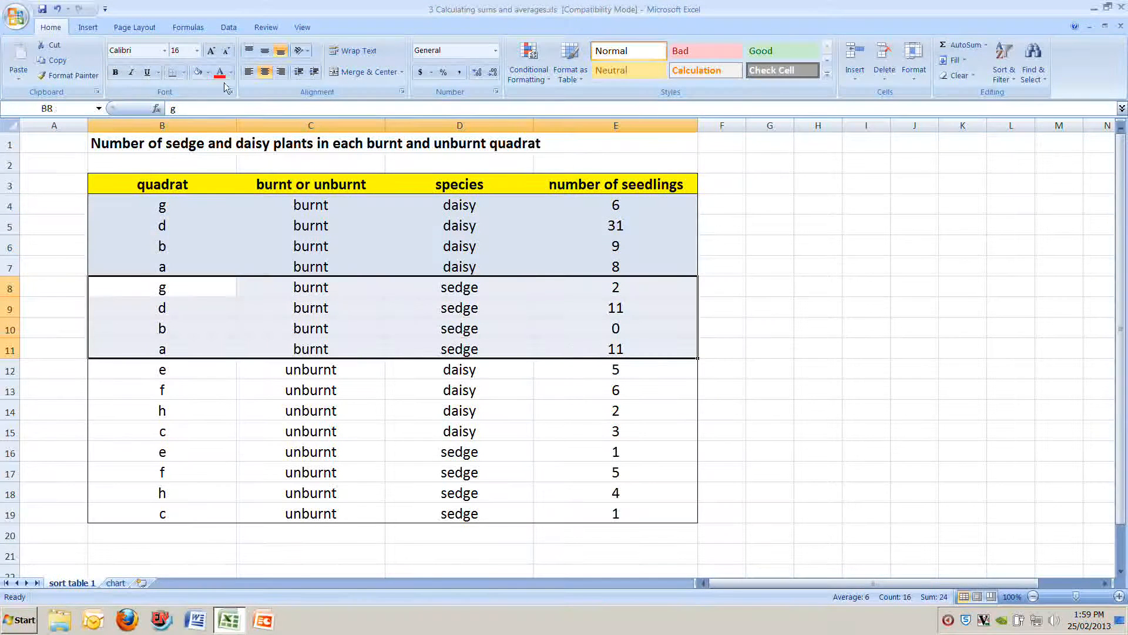
pyautogui.click(209, 72)
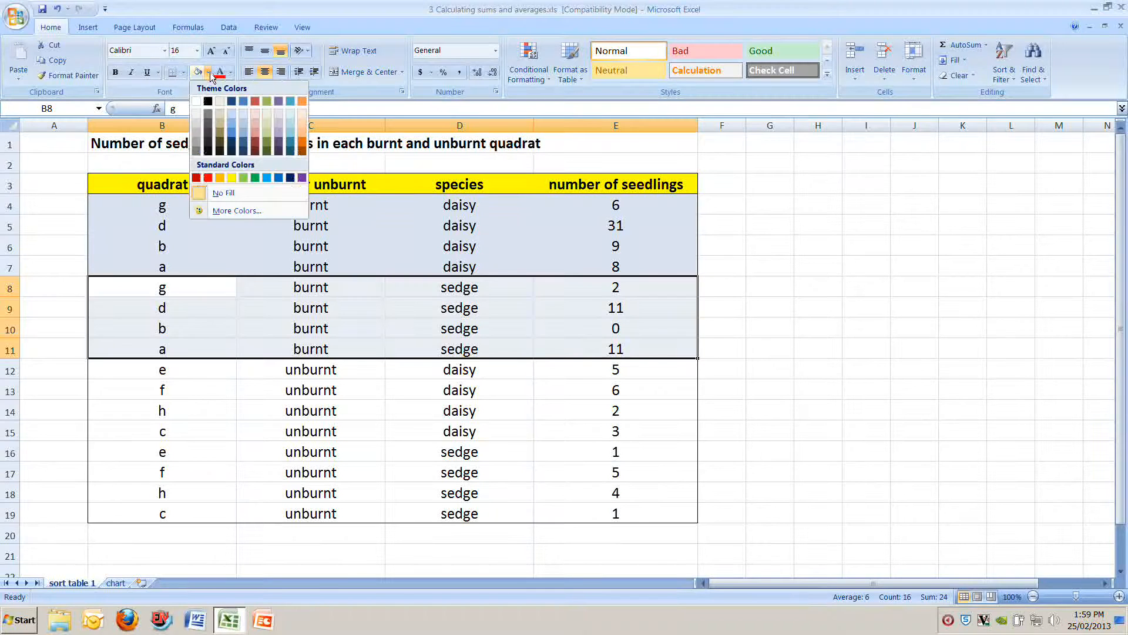
pyautogui.click(255, 114)
# Step: Fill the unburnt daisy rows B12:E15 with light green and the unburnt sedge rows B16:E19 with light purple
pyautogui.moveTo(150, 380); pyautogui.dragTo(584, 430)
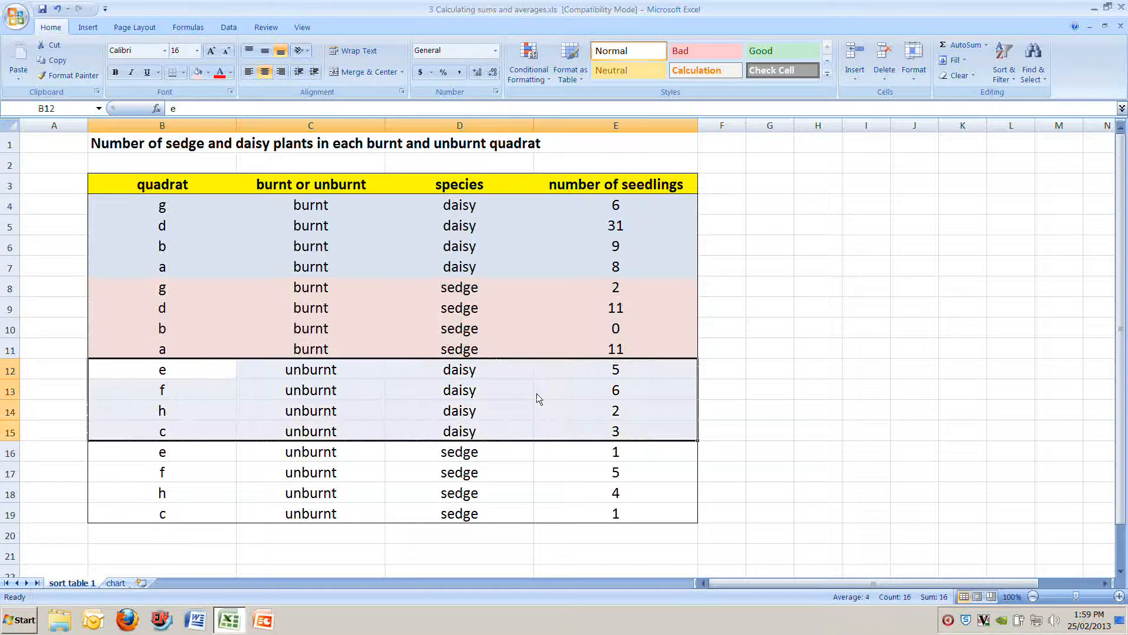
pyautogui.click(208, 73)
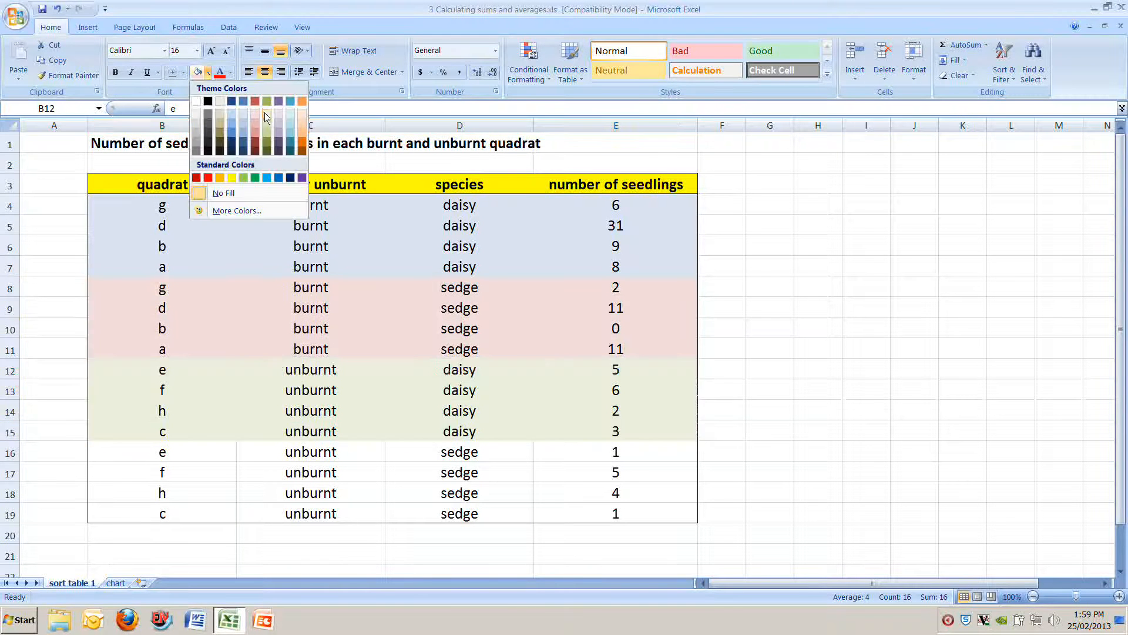
pyautogui.click(265, 112)
pyautogui.moveTo(170, 454); pyautogui.dragTo(574, 512)
pyautogui.click(208, 73)
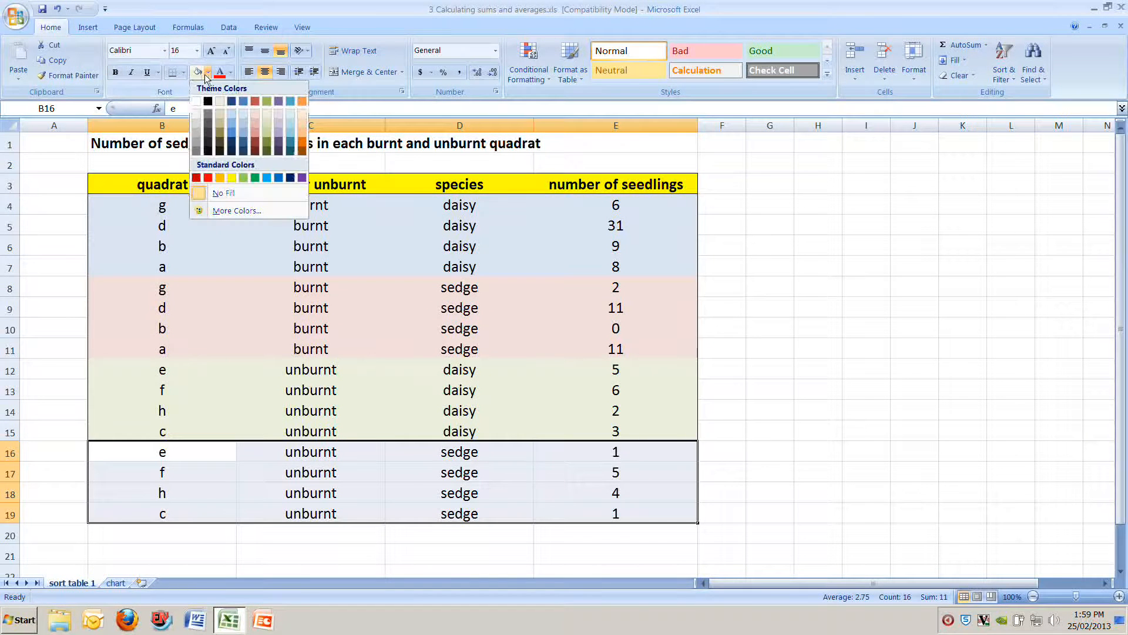
pyautogui.click(278, 118)
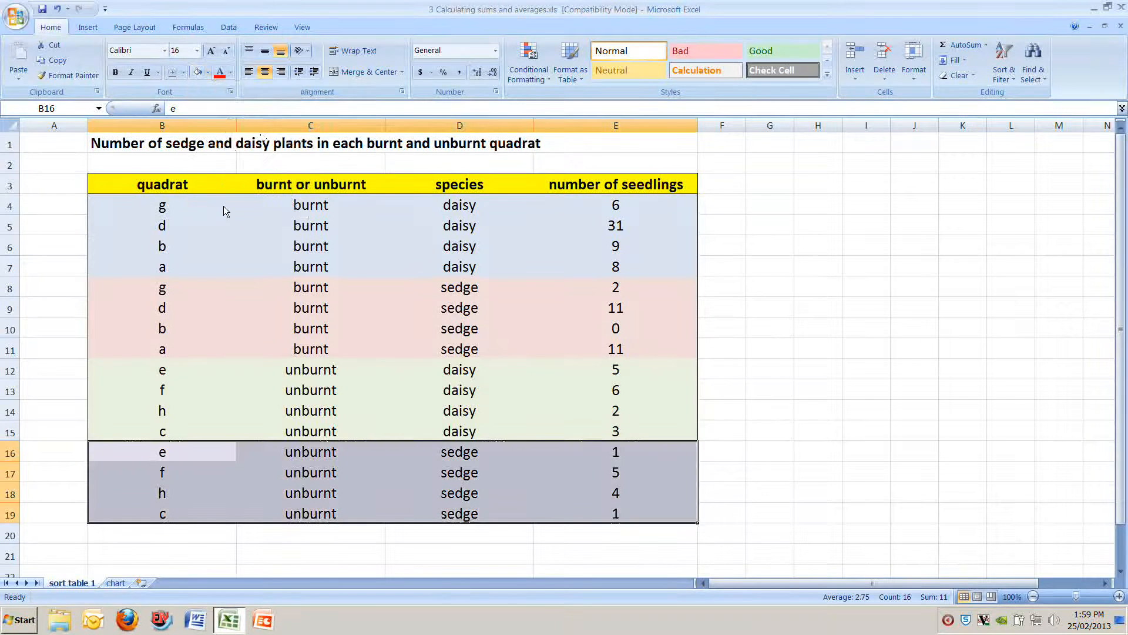
pyautogui.moveTo(334, 210); pyautogui.dragTo(607, 275)
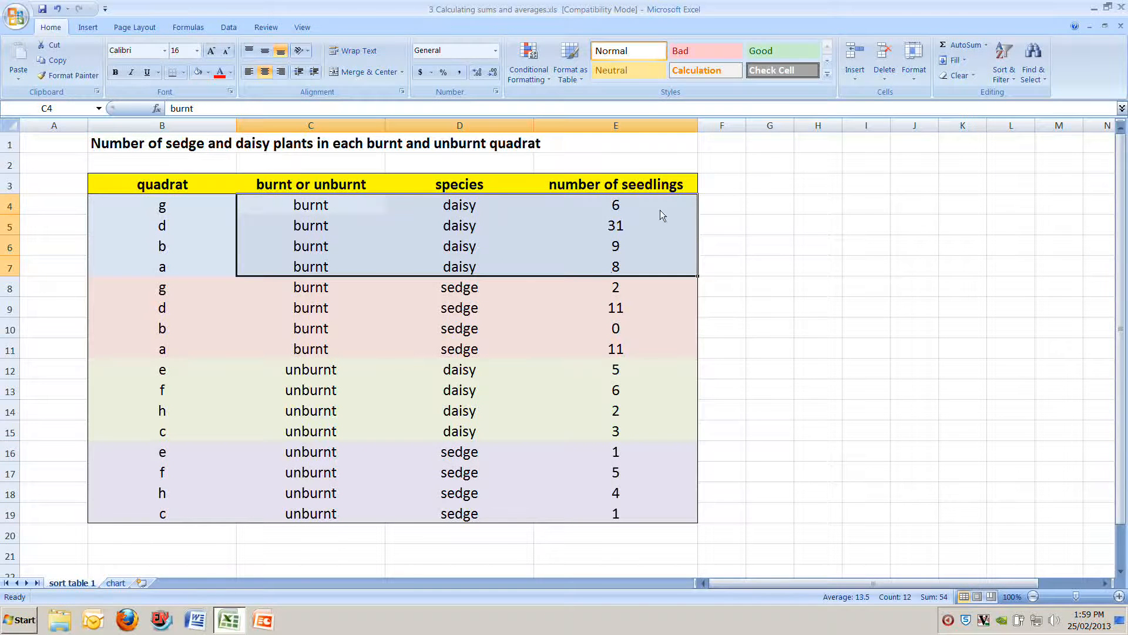
pyautogui.moveTo(177, 291); pyautogui.dragTo(604, 346)
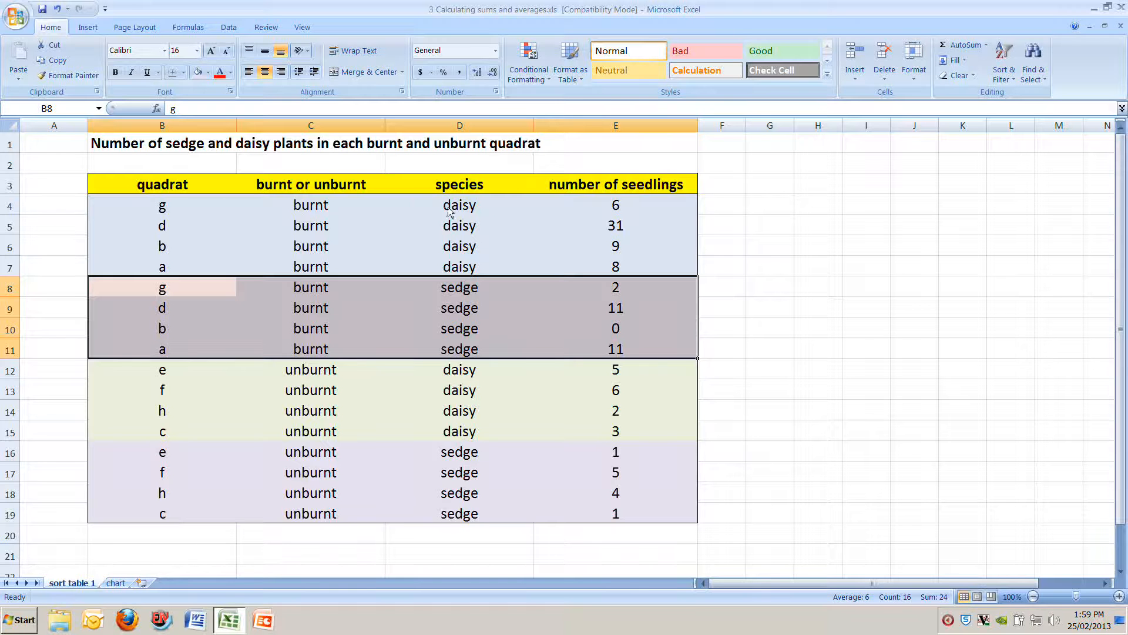
# Step: Insert a blank row 8 between the burnt daisy and burnt sedge groups
pyautogui.click(13, 288)
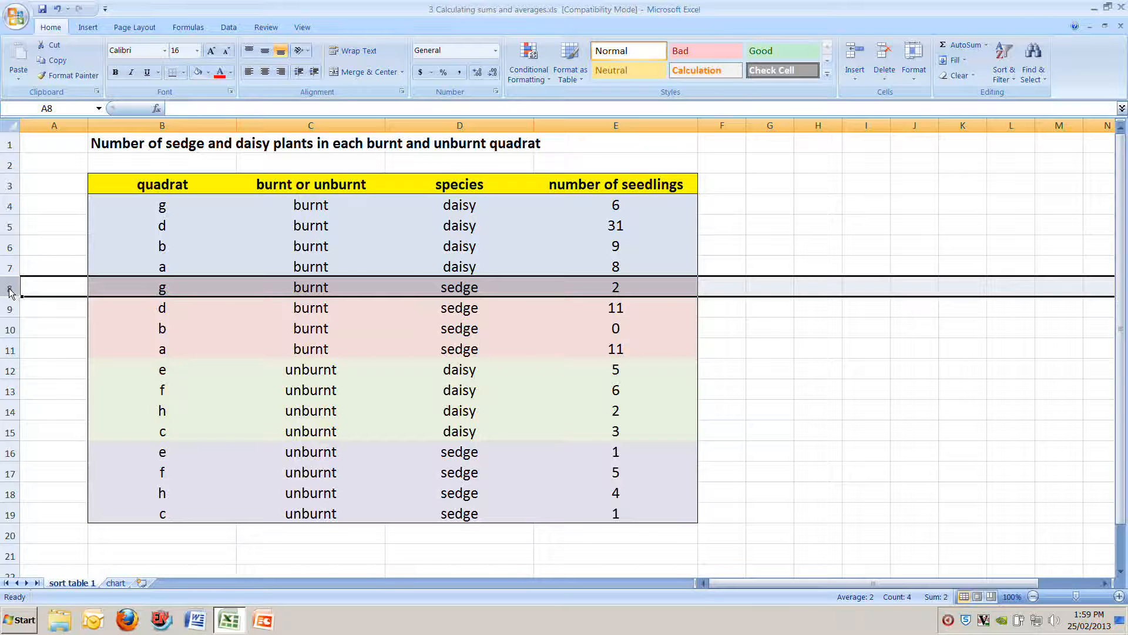
pyautogui.rightClick(10, 293)
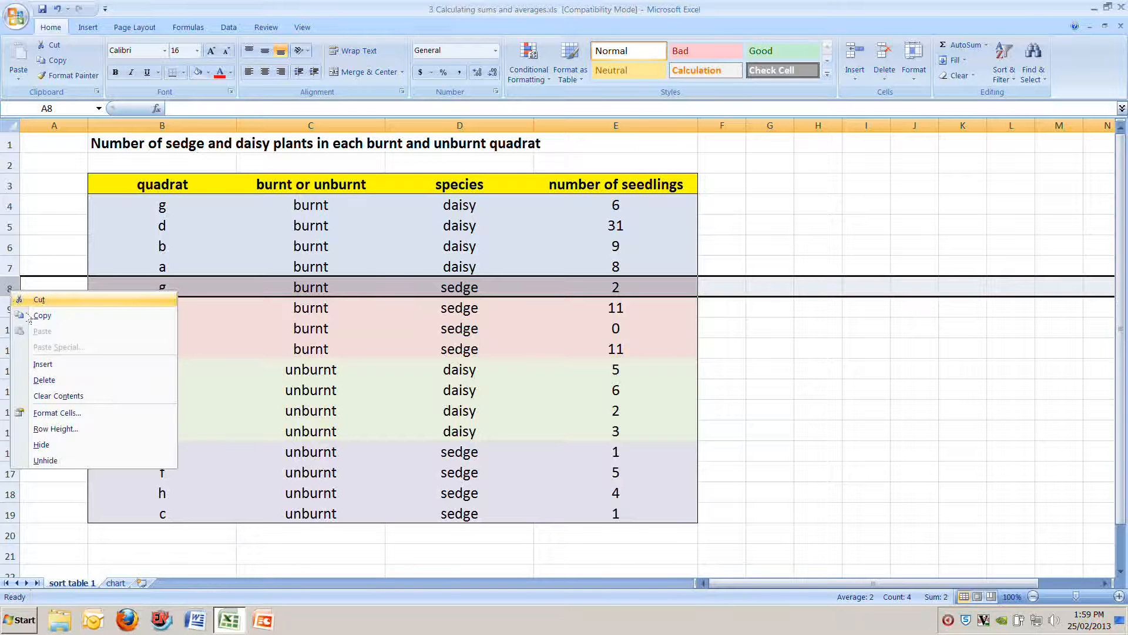
pyautogui.click(50, 366)
# Step: Format the blank cells B8:E8 with a yellow fill and automatic font color
pyautogui.moveTo(158, 288); pyautogui.dragTo(616, 286)
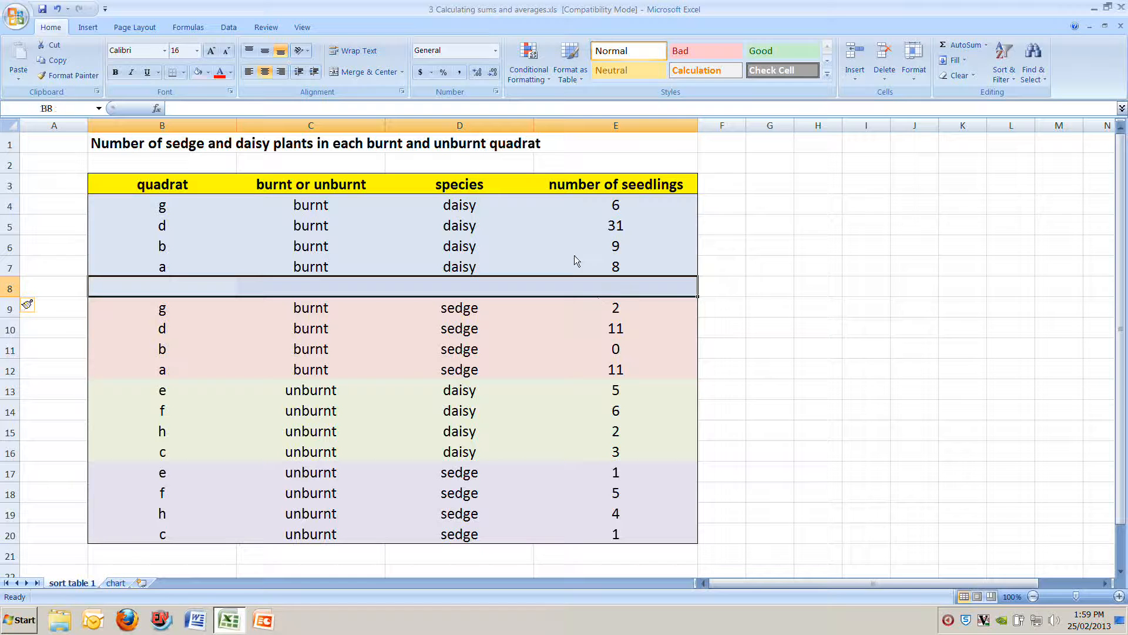
pyautogui.click(208, 73)
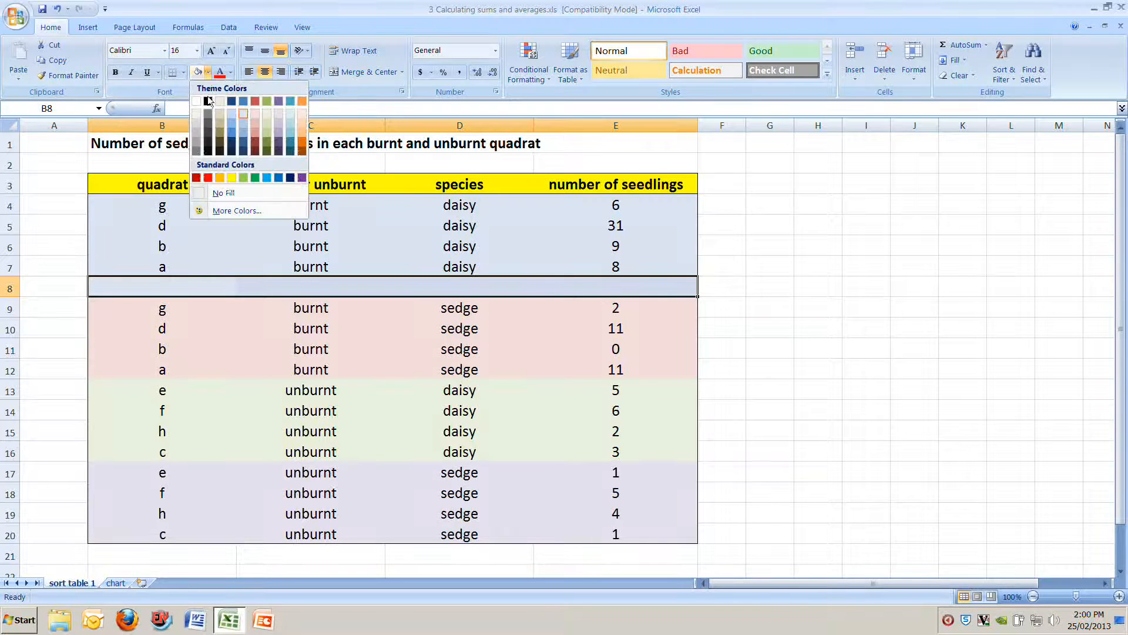
pyautogui.click(231, 177)
pyautogui.click(232, 72)
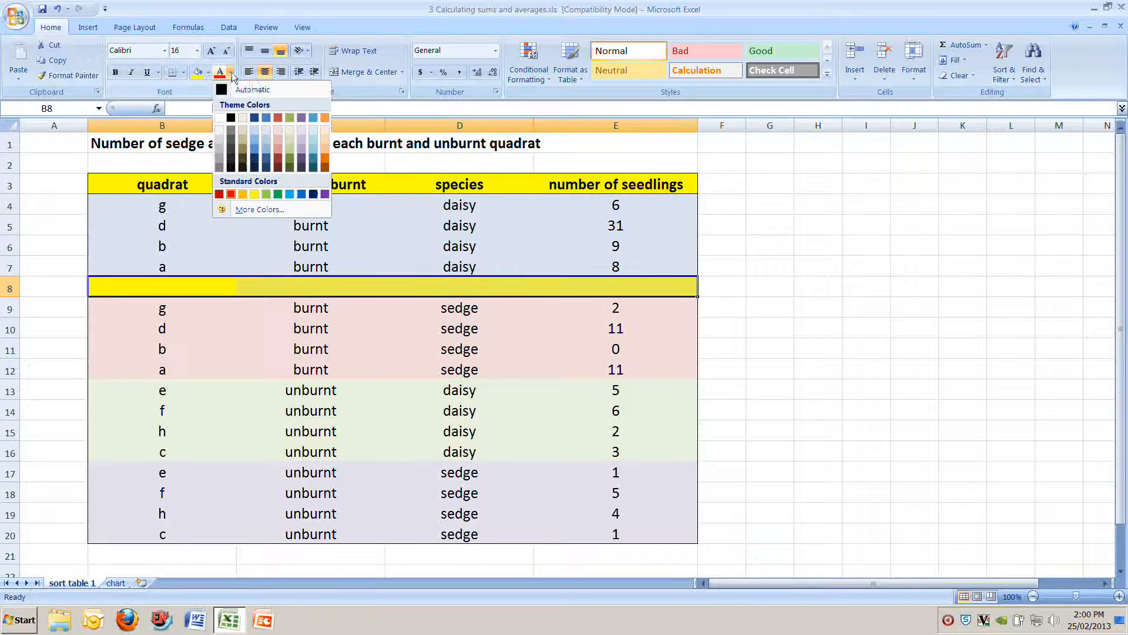
pyautogui.click(228, 91)
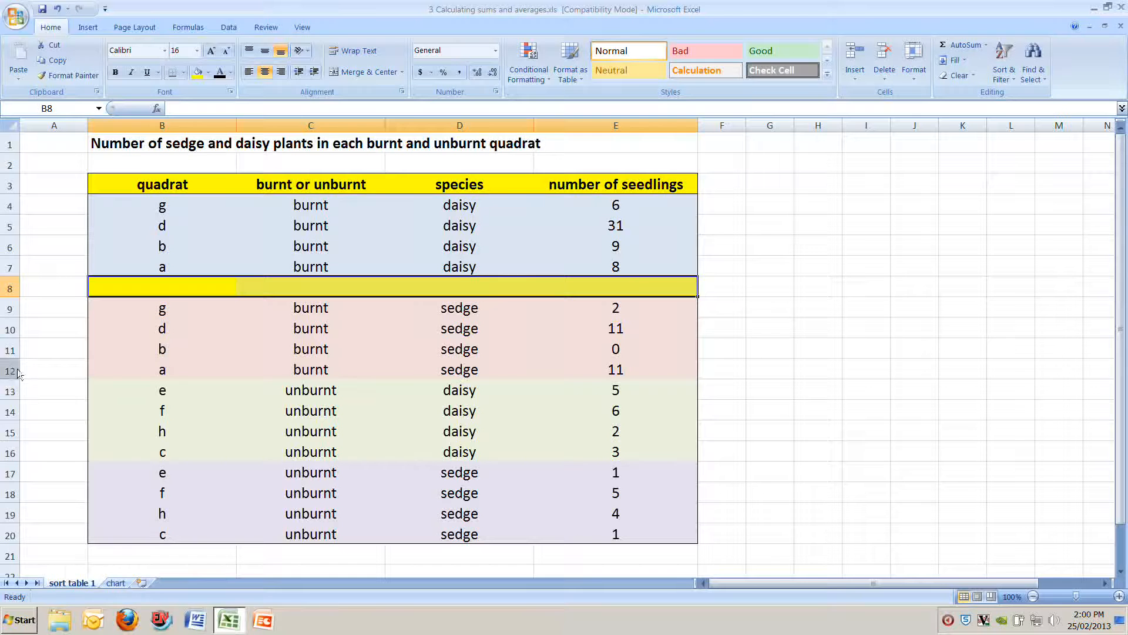
# Step: Insert a blank row 13 between the burnt sedge and unburnt daisy groups and fill B13:E13 with yellow
pyautogui.click(12, 390)
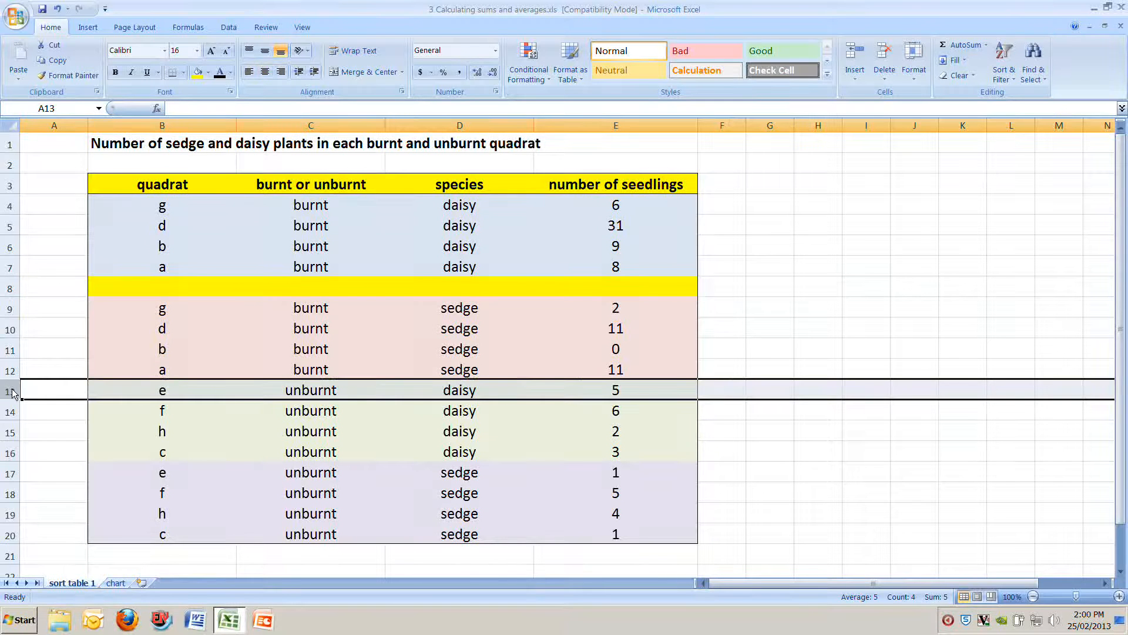
pyautogui.rightClick(12, 393)
pyautogui.click(44, 466)
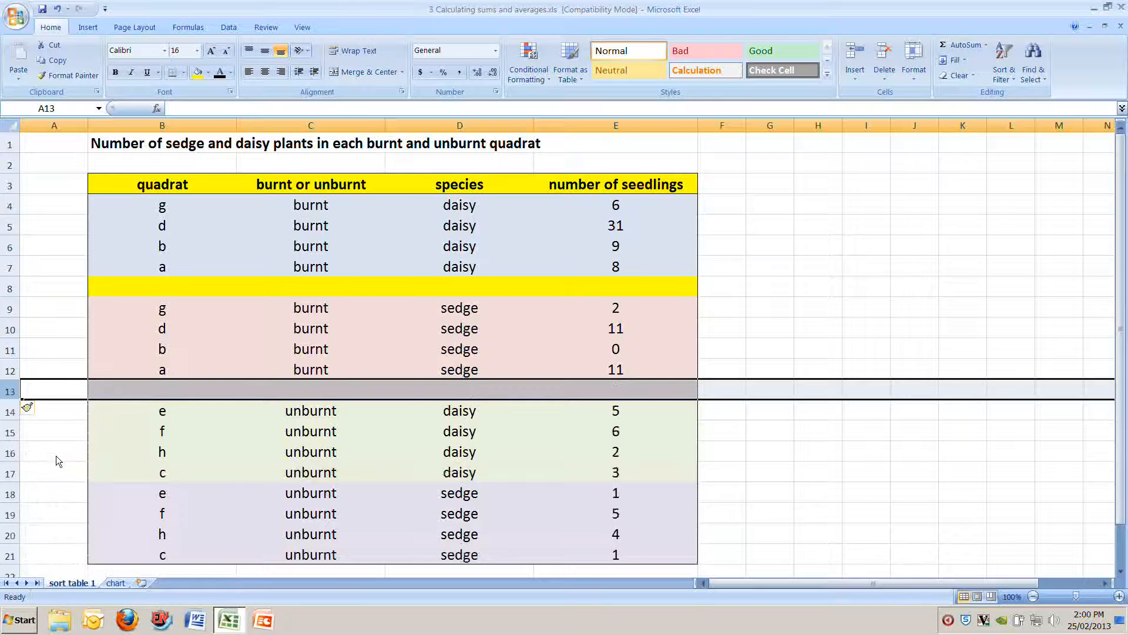
pyautogui.moveTo(142, 391); pyautogui.dragTo(629, 391)
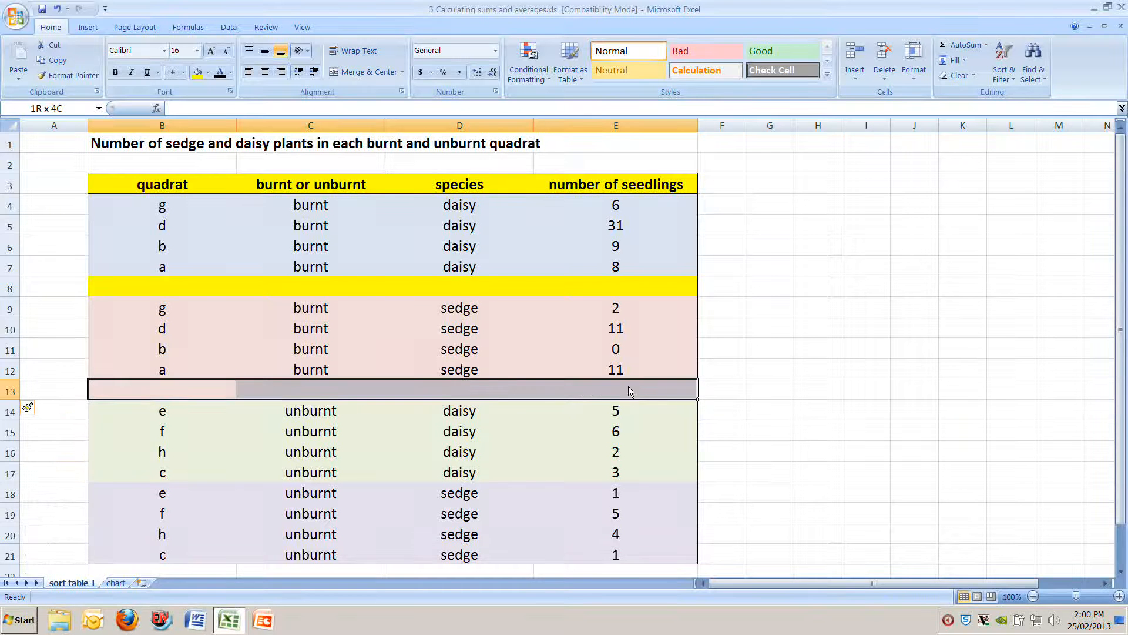
pyautogui.click(198, 71)
# Step: Insert a blank row 18 between the unburnt daisy and unburnt sedge groups and fill B18:E18 with yellow
pyautogui.click(10, 498)
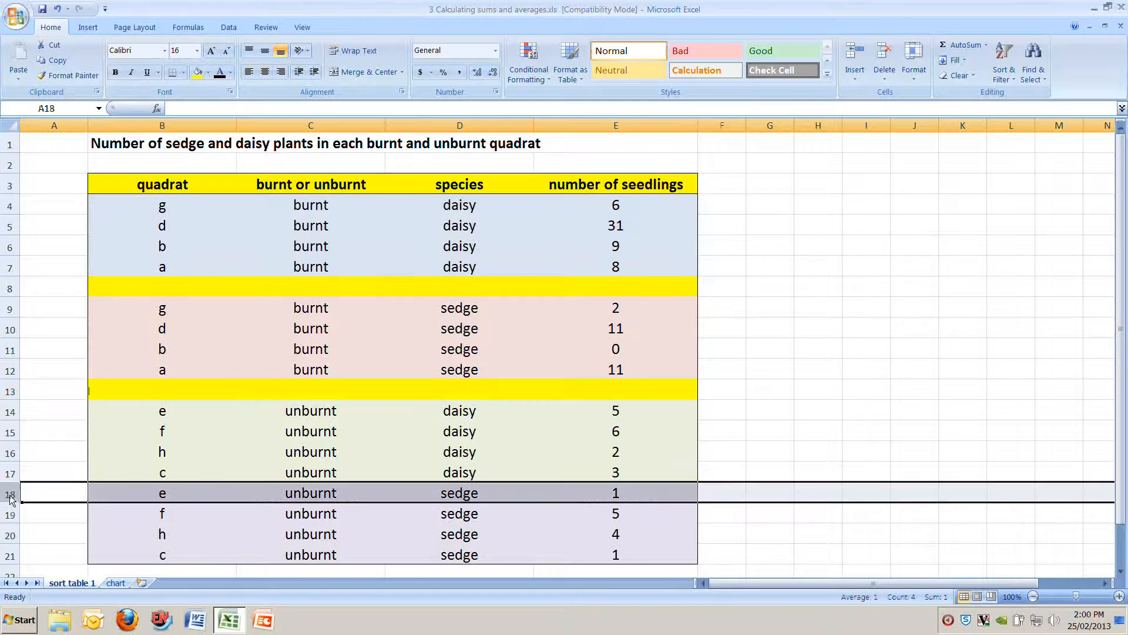
pyautogui.scroll(-1, 12, 500)
pyautogui.rightClick(10, 437)
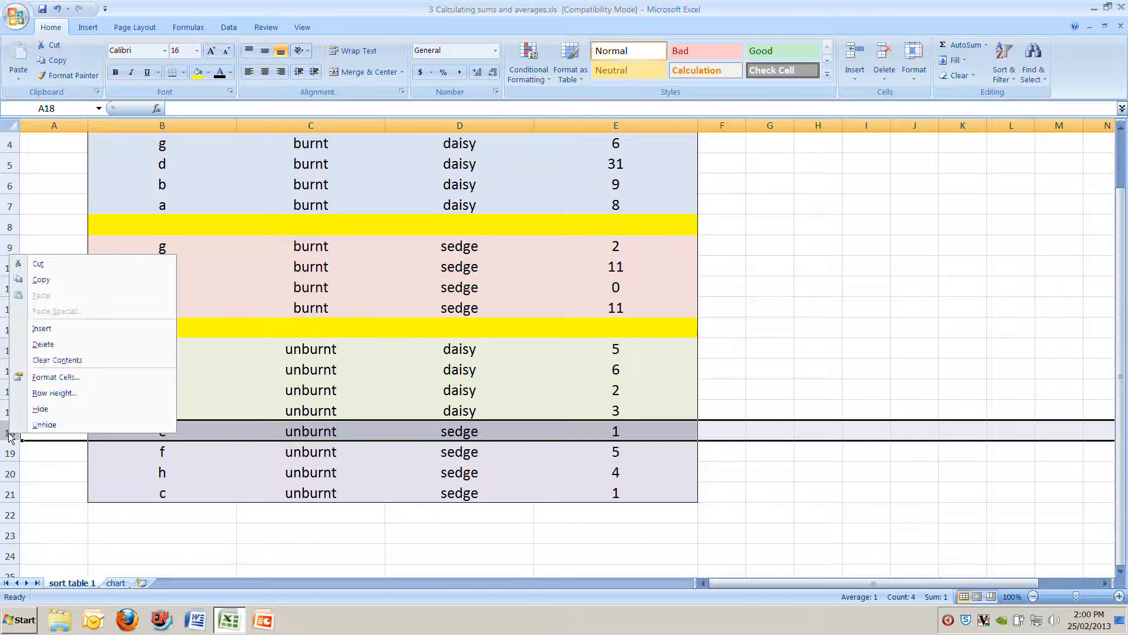
pyautogui.click(43, 328)
pyautogui.moveTo(108, 436); pyautogui.dragTo(601, 421)
pyautogui.click(200, 72)
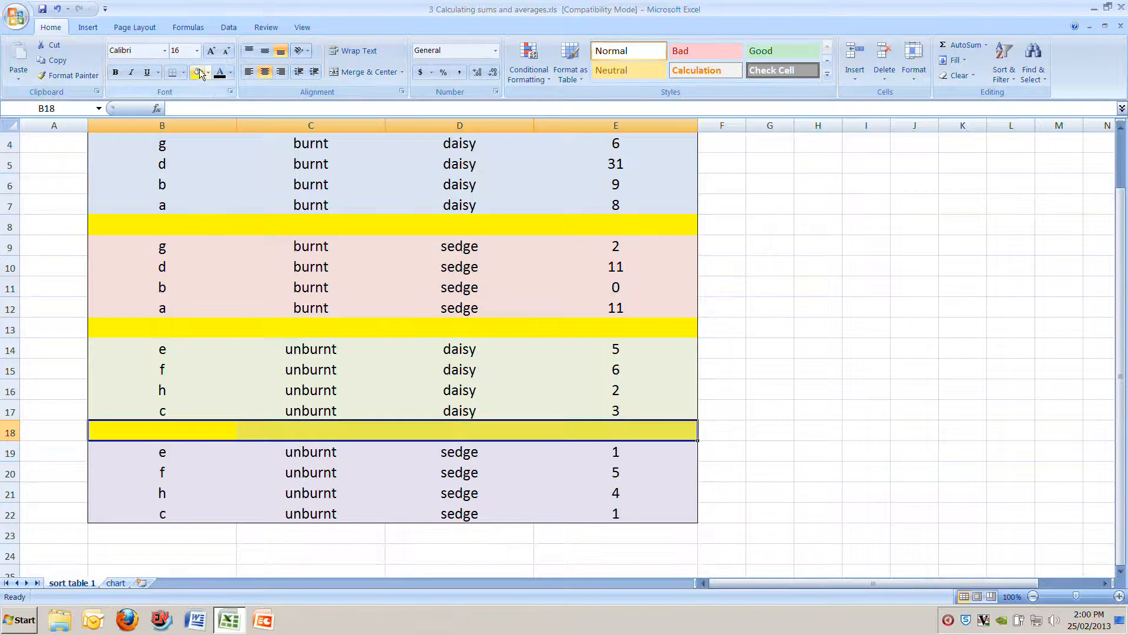
# Step: Fill the blank cells B23:E23 below the unburnt sedge group with yellow
pyautogui.moveTo(113, 559); pyautogui.dragTo(576, 531)
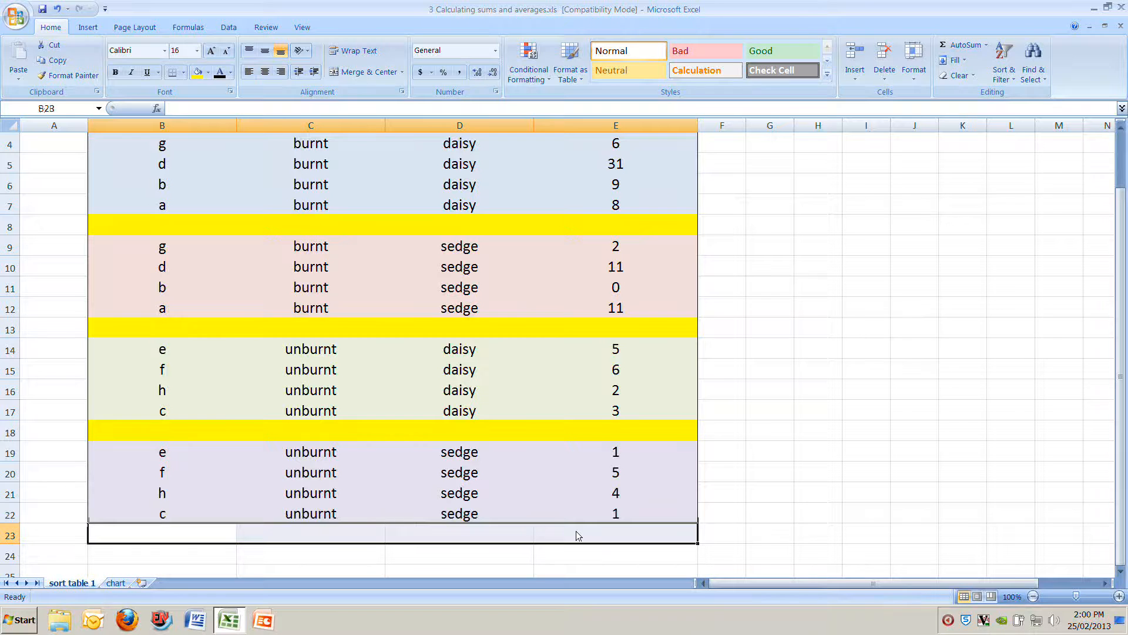
pyautogui.click(198, 72)
pyautogui.scroll(1, 209, 184)
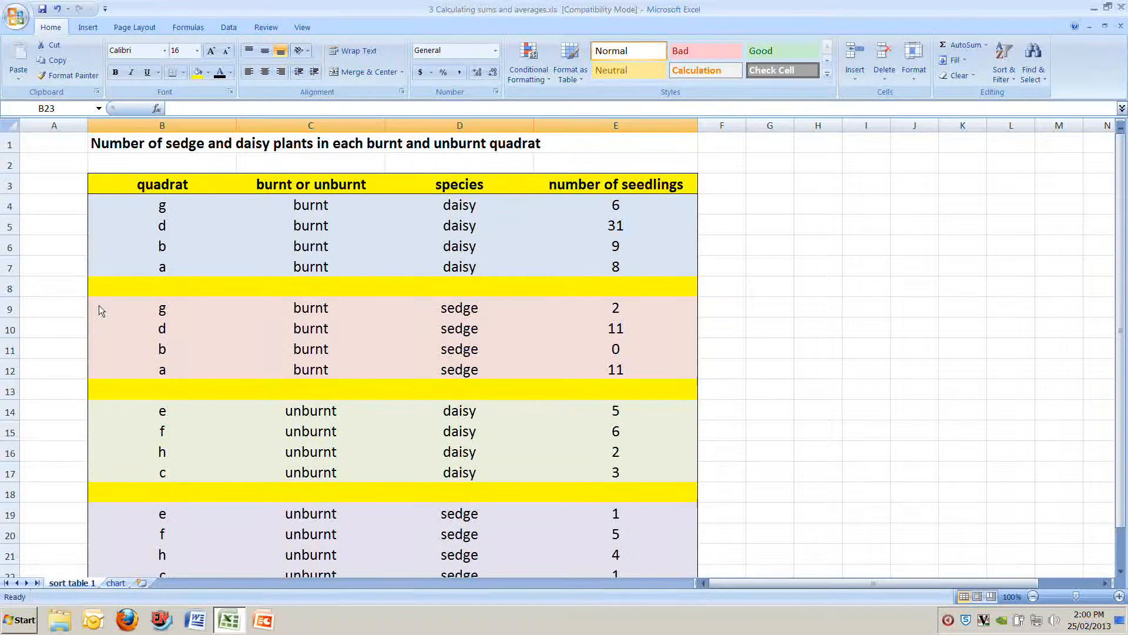
# Step: Enter the label TOTAL in cell B8 of the yellow row below the burnt daisy group
pyautogui.click(114, 287)
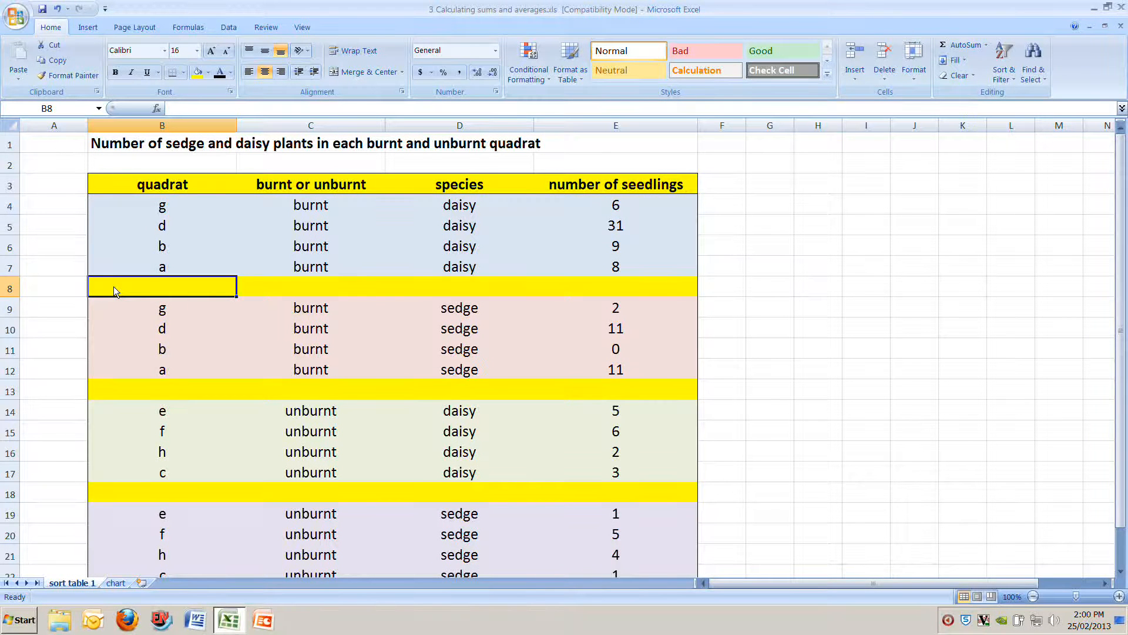
pyautogui.write('T')
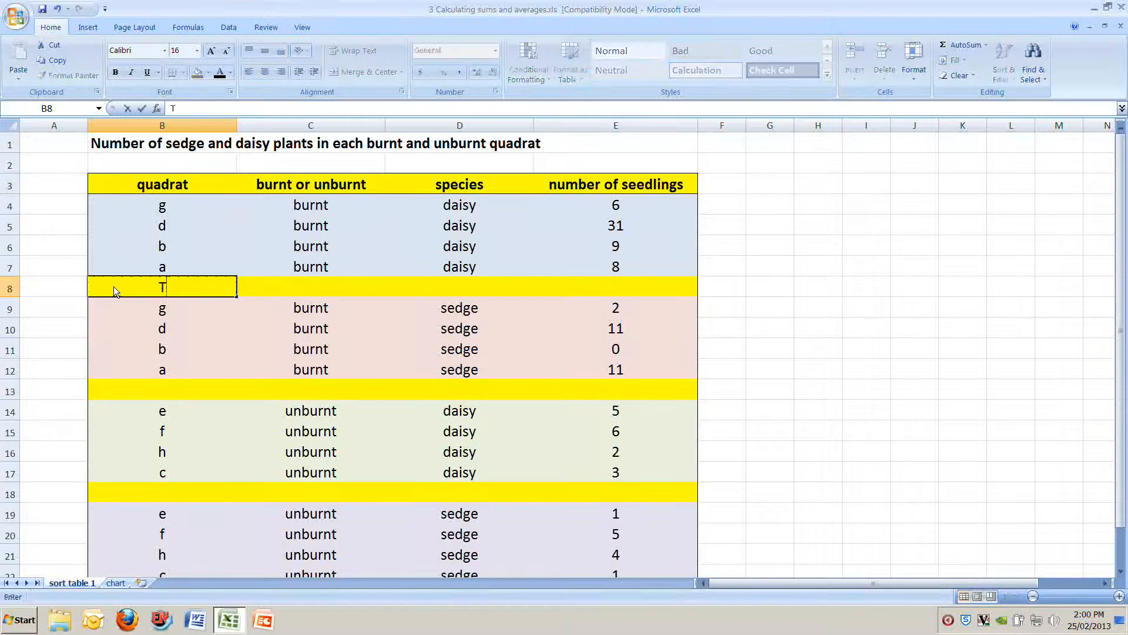
pyautogui.write('OTAL')
pyautogui.press('Return')
# Step: Use AutoSum in cell E8 to add up the burnt daisy seedling counts in E4:E7
pyautogui.click(114, 287)
pyautogui.press('Right')
pyautogui.press('Right')
pyautogui.press('Right')
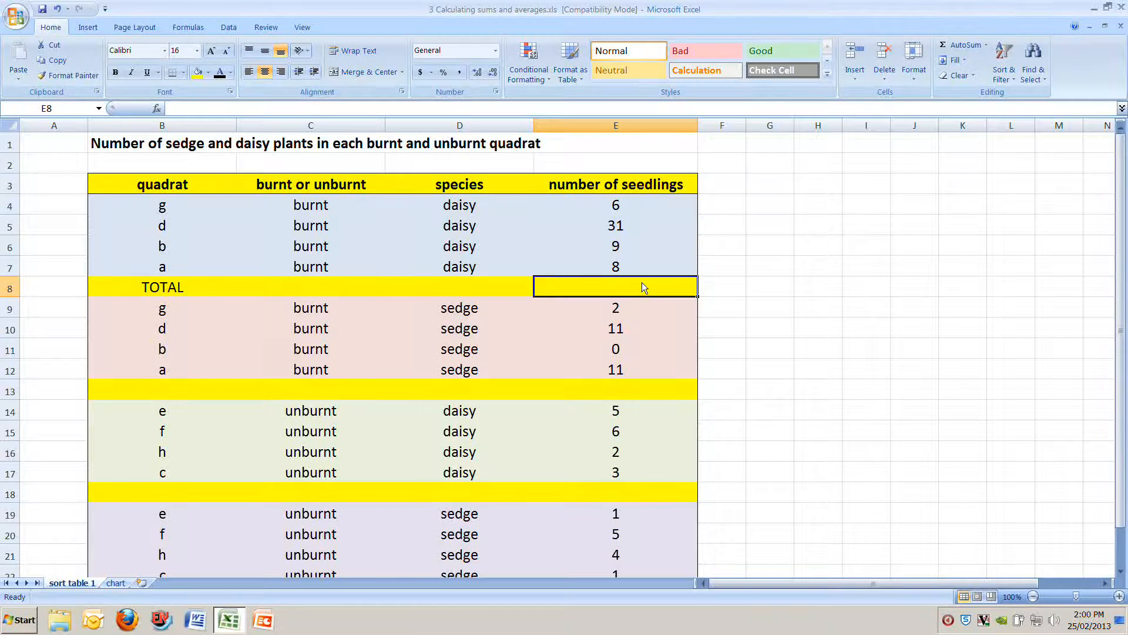
pyautogui.moveTo(628, 202); pyautogui.dragTo(629, 274)
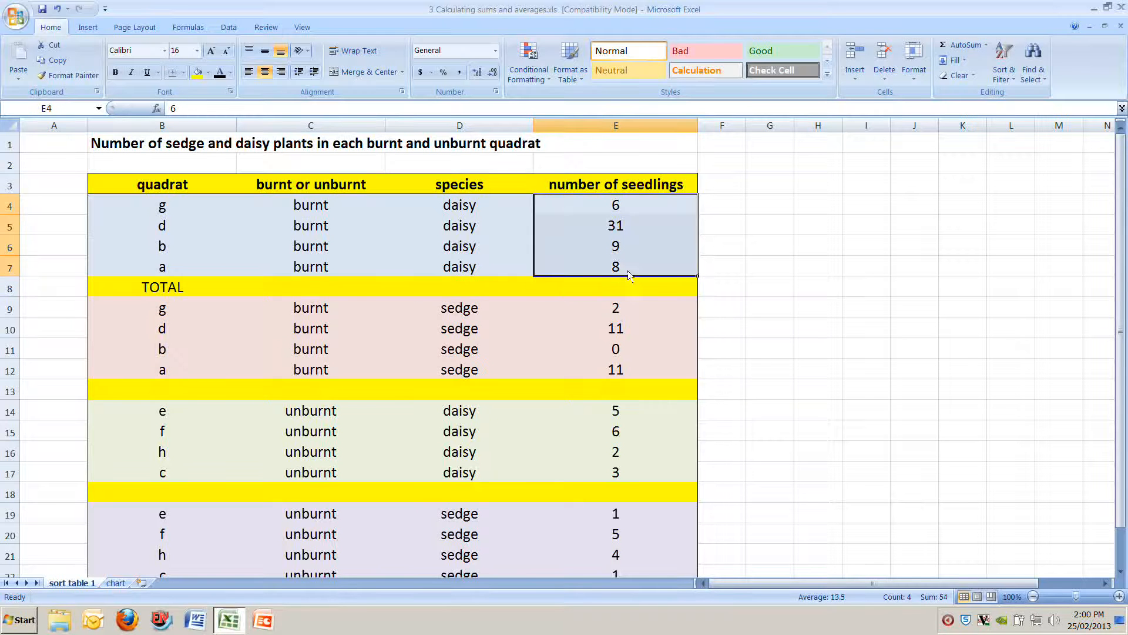
pyautogui.click(619, 287)
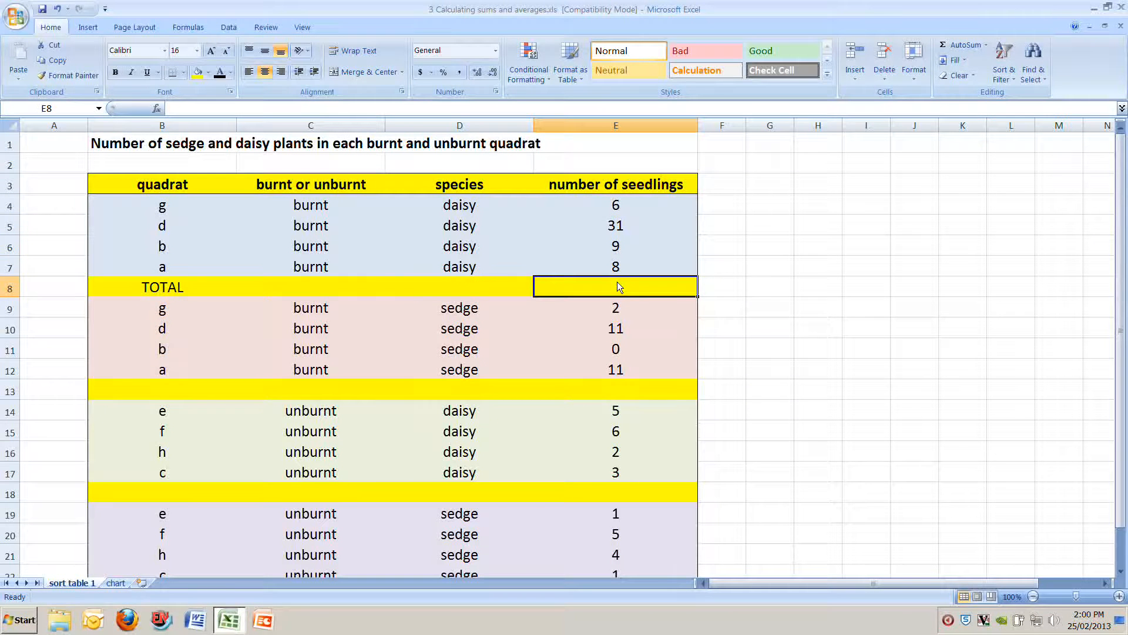
pyautogui.click(961, 47)
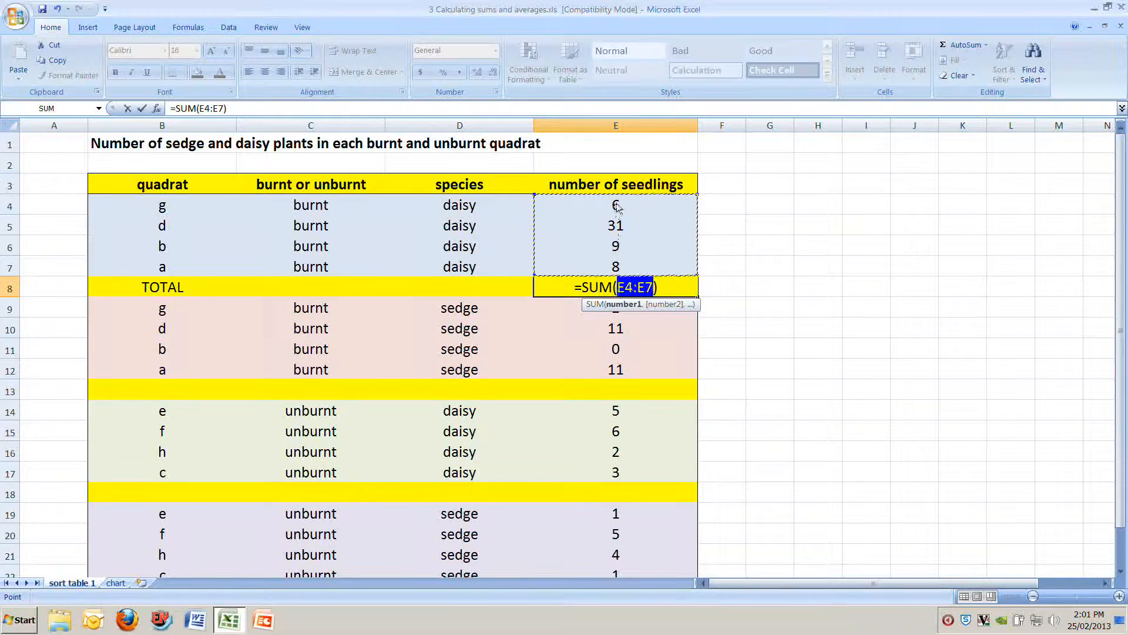
pyautogui.click(698, 195)
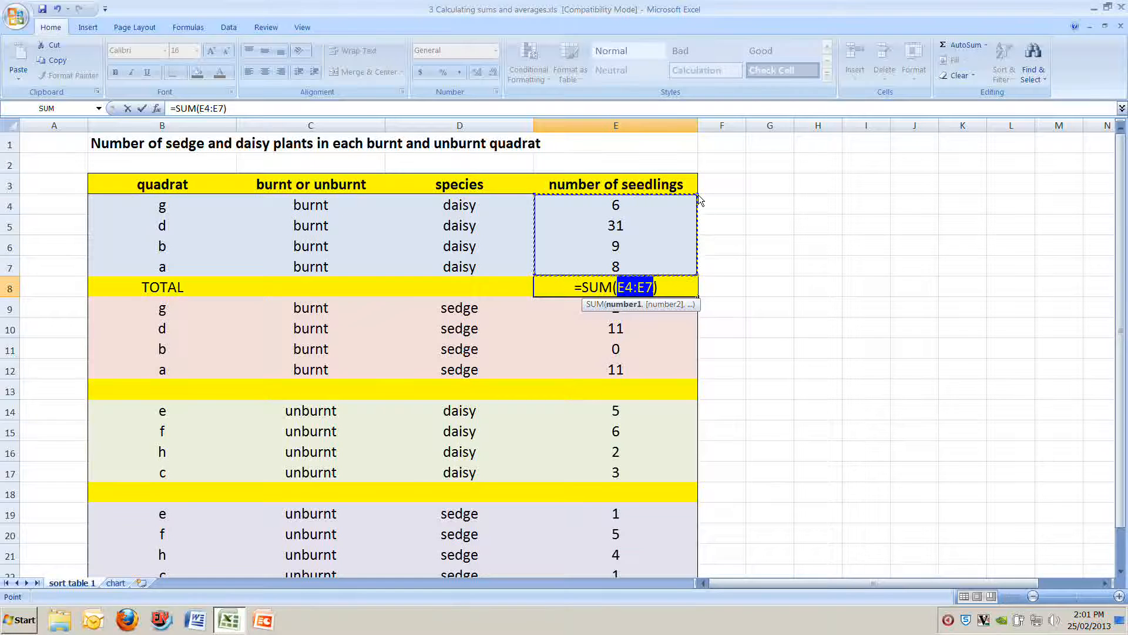
pyautogui.moveTo(699, 195)
pyautogui.mouseDown()
pyautogui.moveTo(697, 261)
pyautogui.moveTo(690, 196)
pyautogui.moveTo(700, 195)
pyautogui.mouseUp()
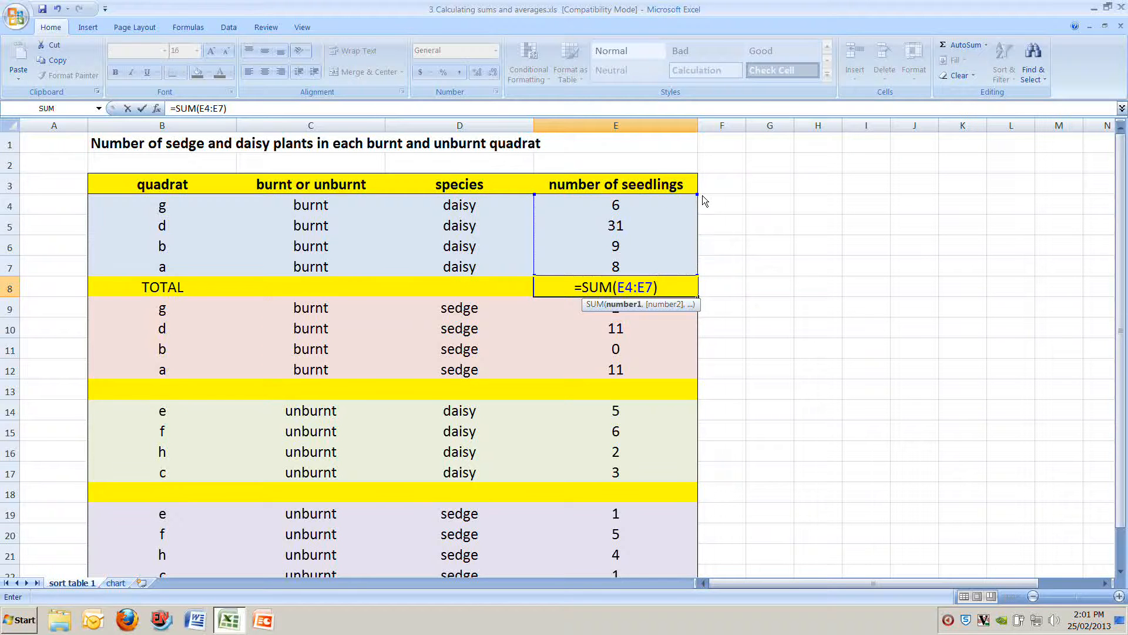
pyautogui.press('Return')
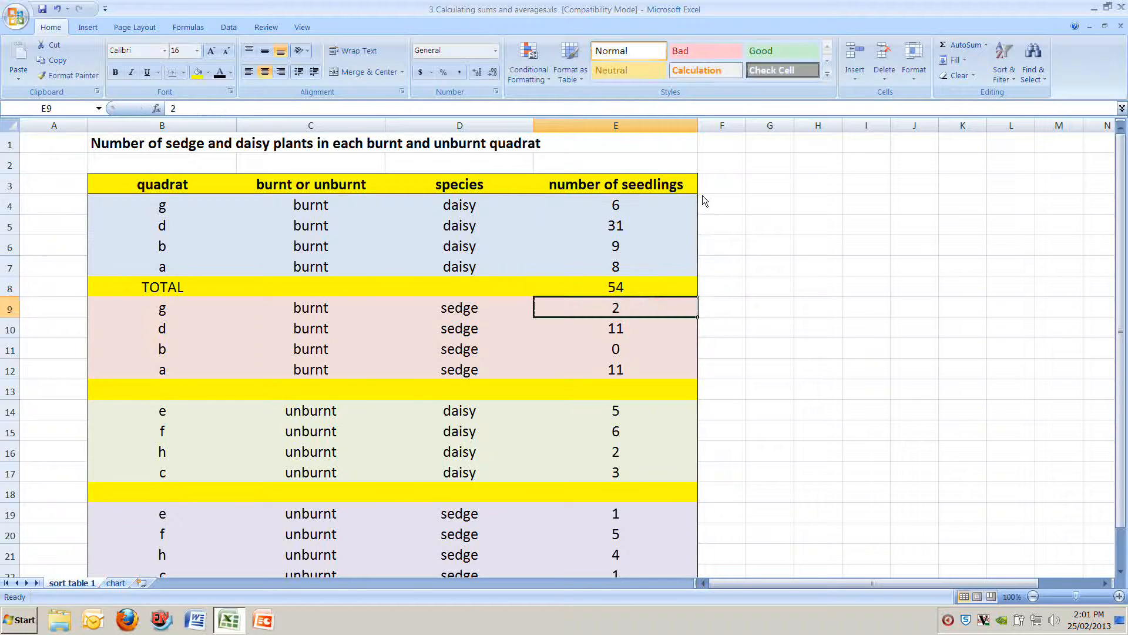
# Step: Copy the whole TOTAL row 8 into the yellow rows 13, 18 and 23
pyautogui.click(612, 293)
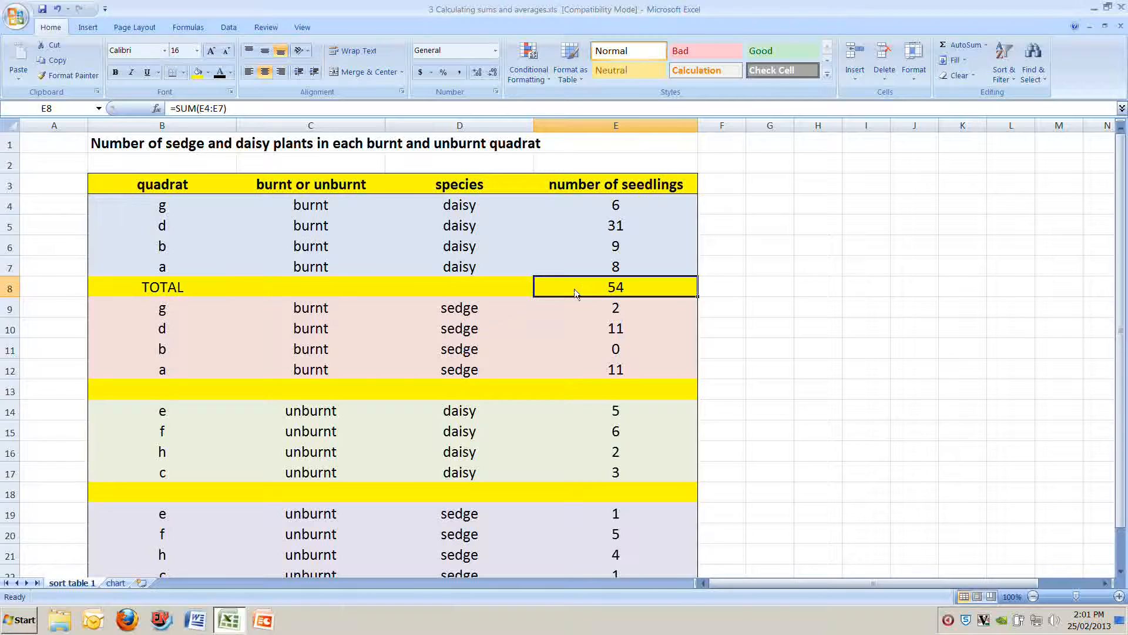
pyautogui.click(12, 290)
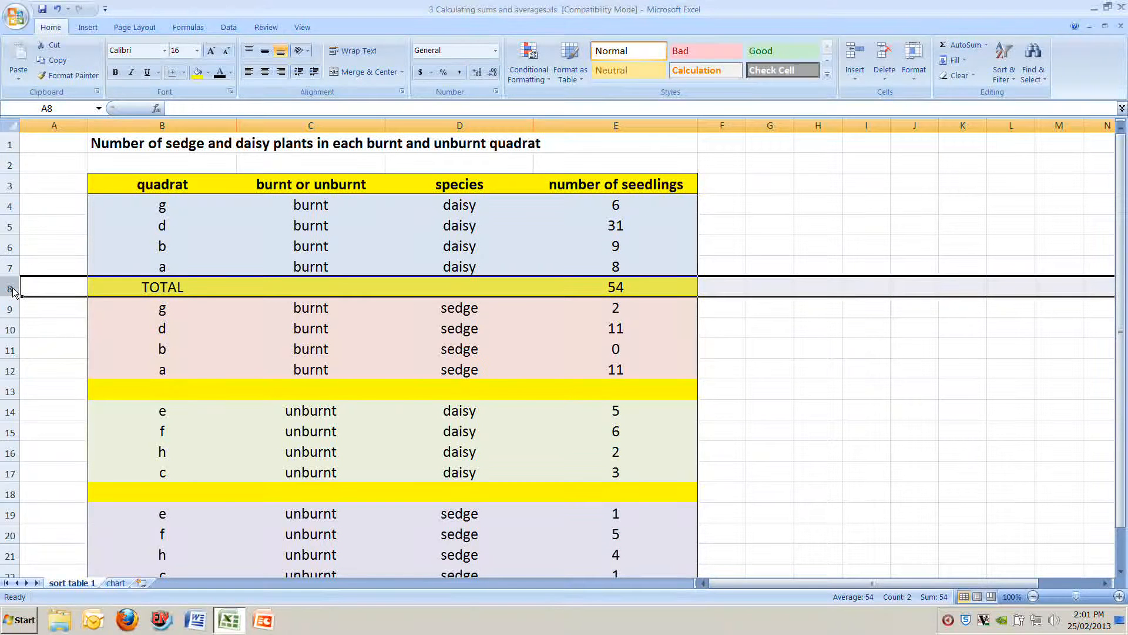
pyautogui.hotkey('ctrl', 'c')
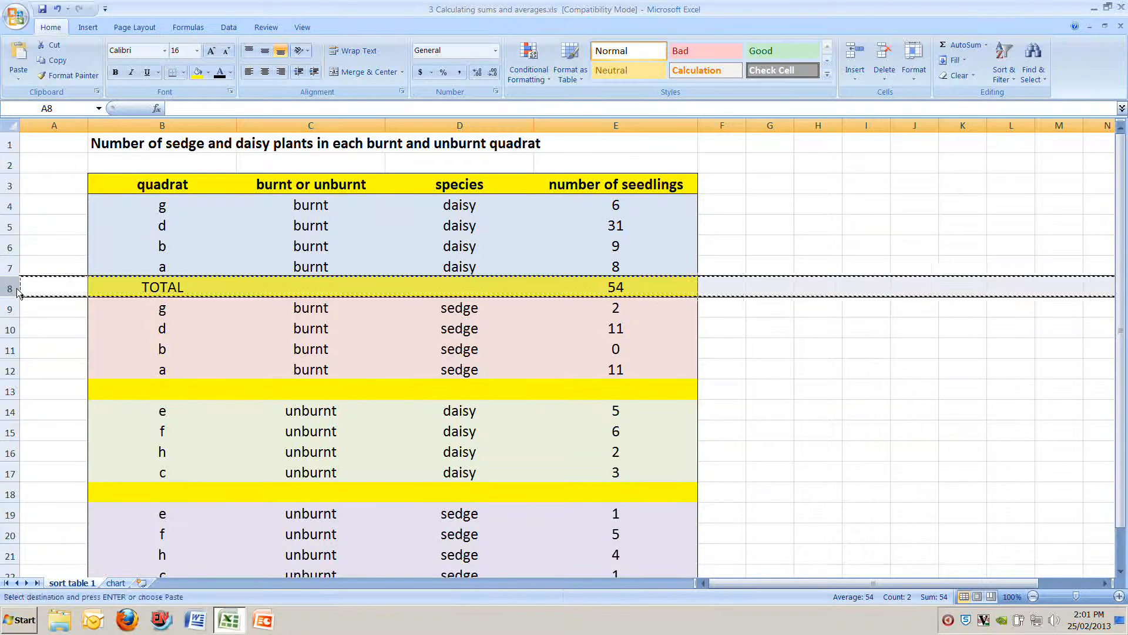
pyautogui.click(10, 398)
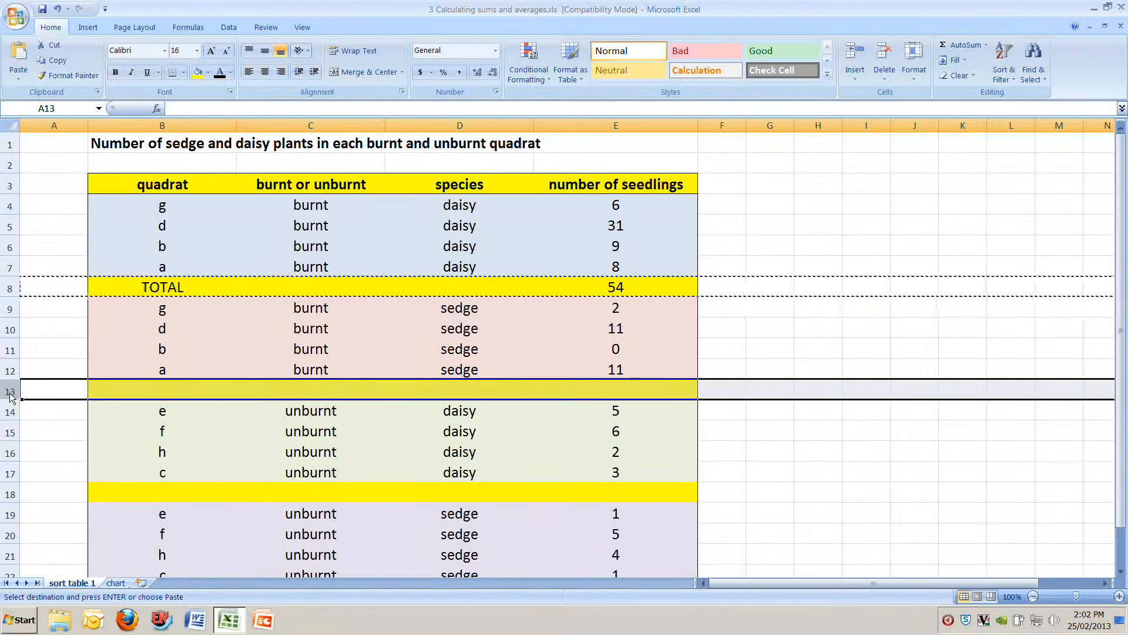
pyautogui.hotkey('ctrl', 'v')
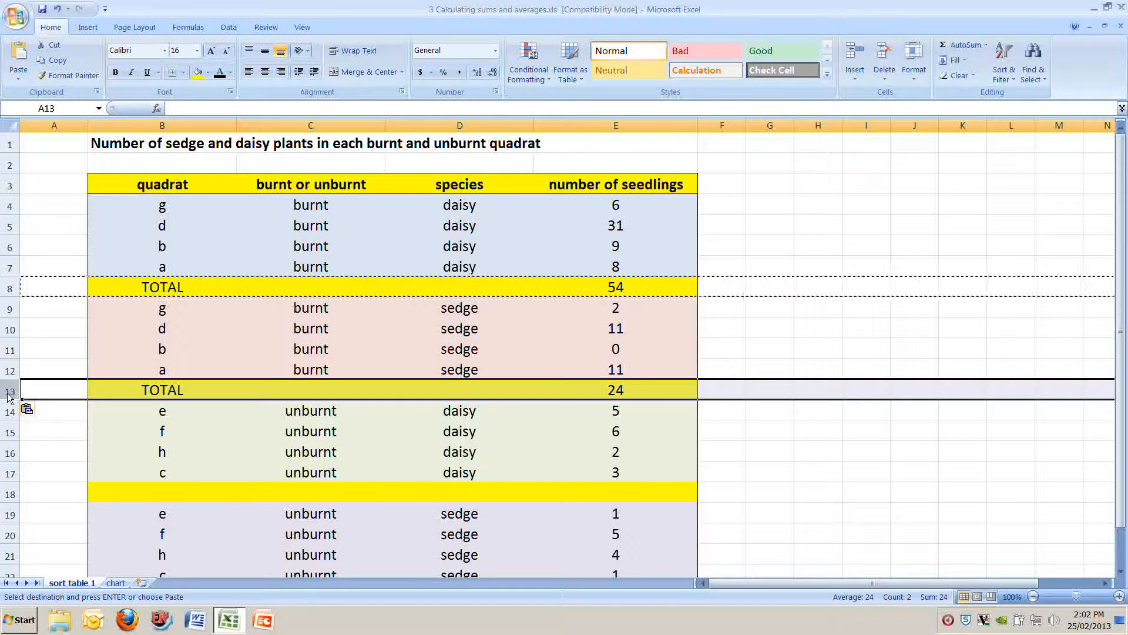
pyautogui.click(10, 494)
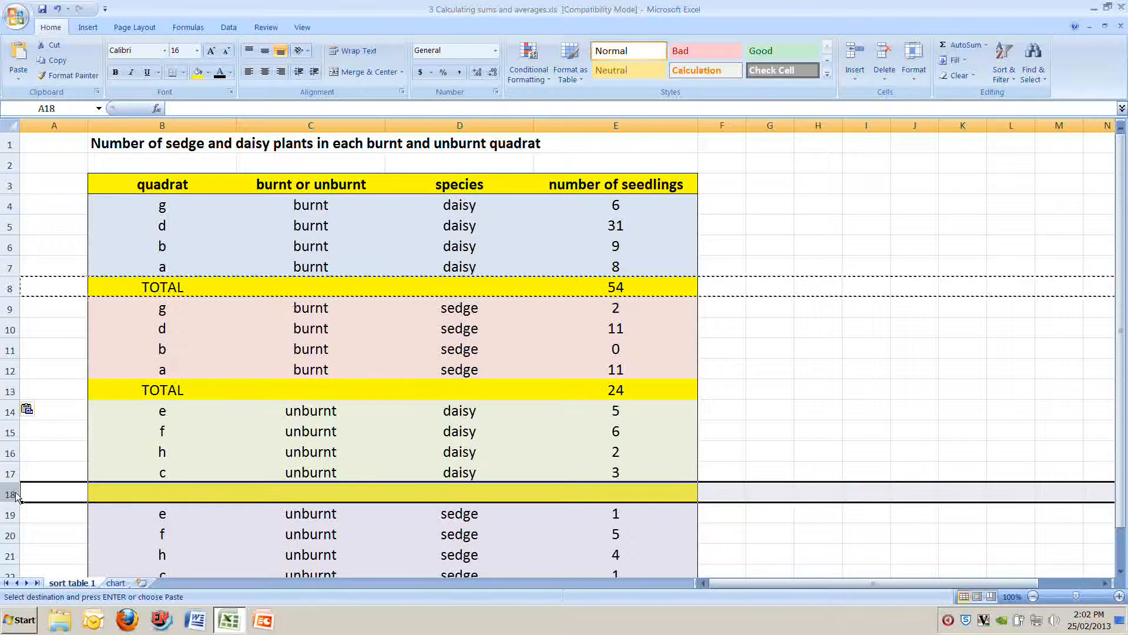
pyautogui.hotkey('ctrl', 'v')
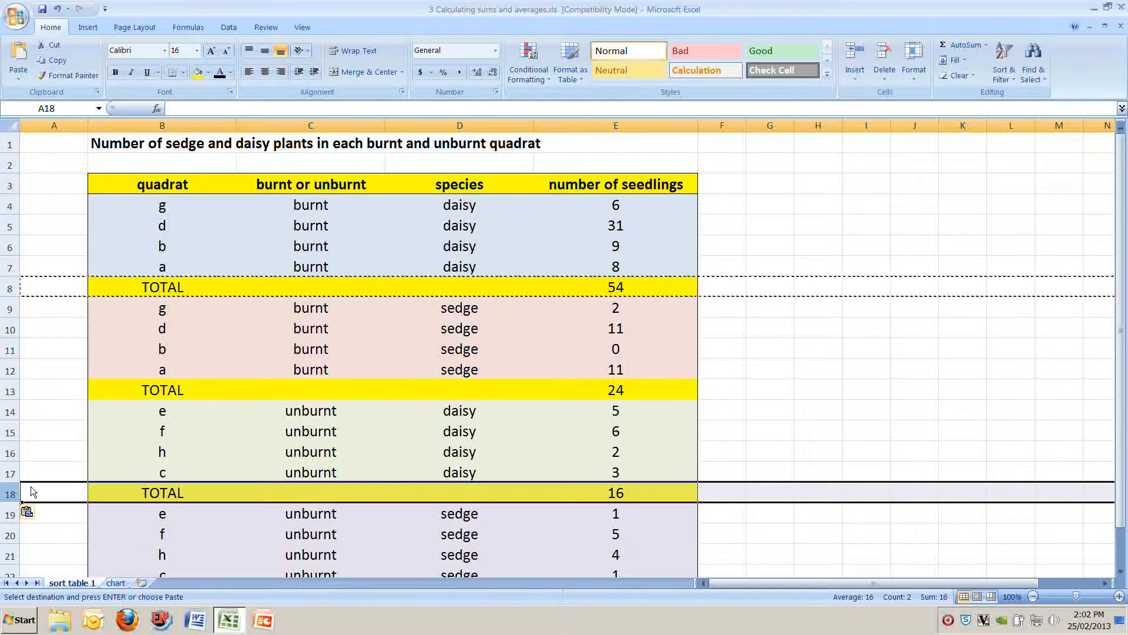
pyautogui.scroll(-2, 39, 477)
pyautogui.click(14, 473)
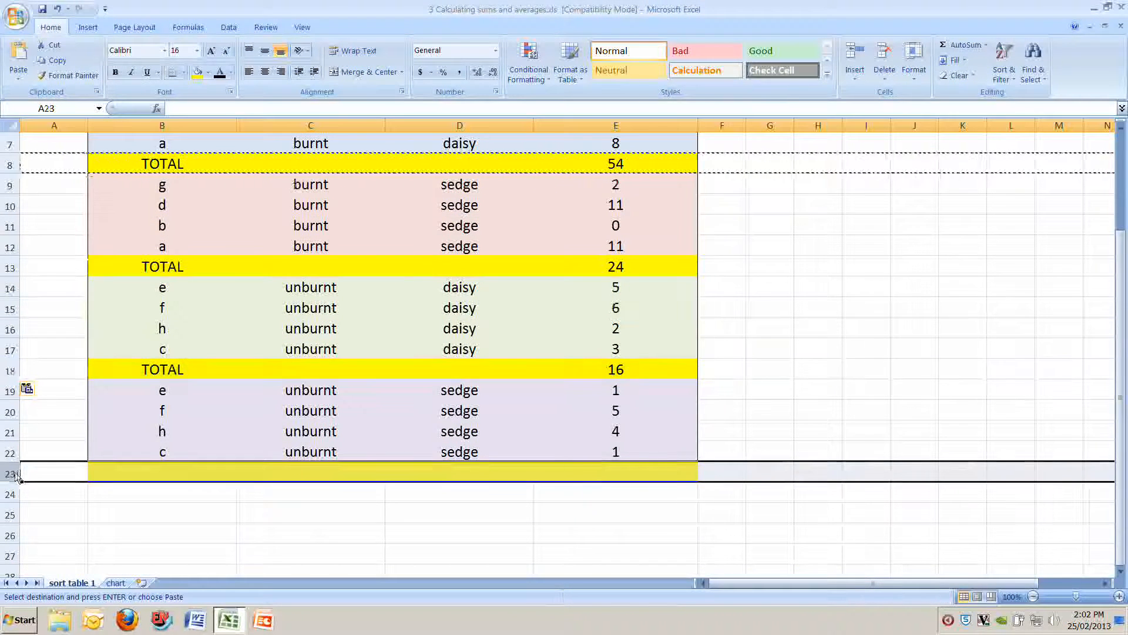
pyautogui.hotkey('ctrl', 'v')
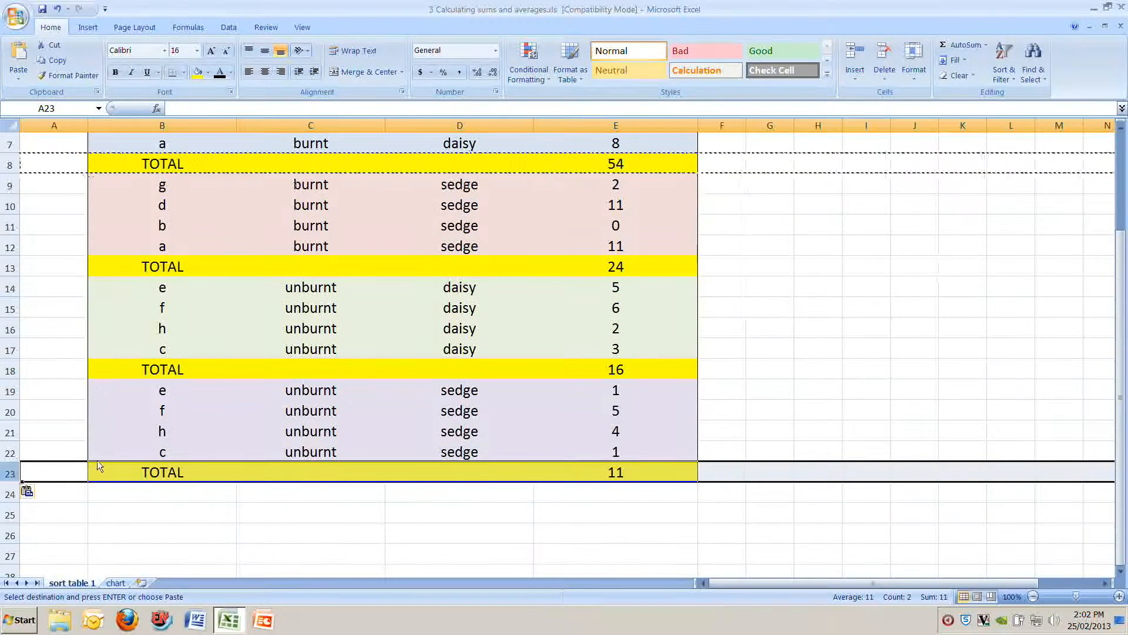
# Step: Compare the total formulas in E23, E8 and E13, and examine which cells the burnt sedge sum covers
pyautogui.click(609, 478)
pyautogui.scroll(2, 588, 482)
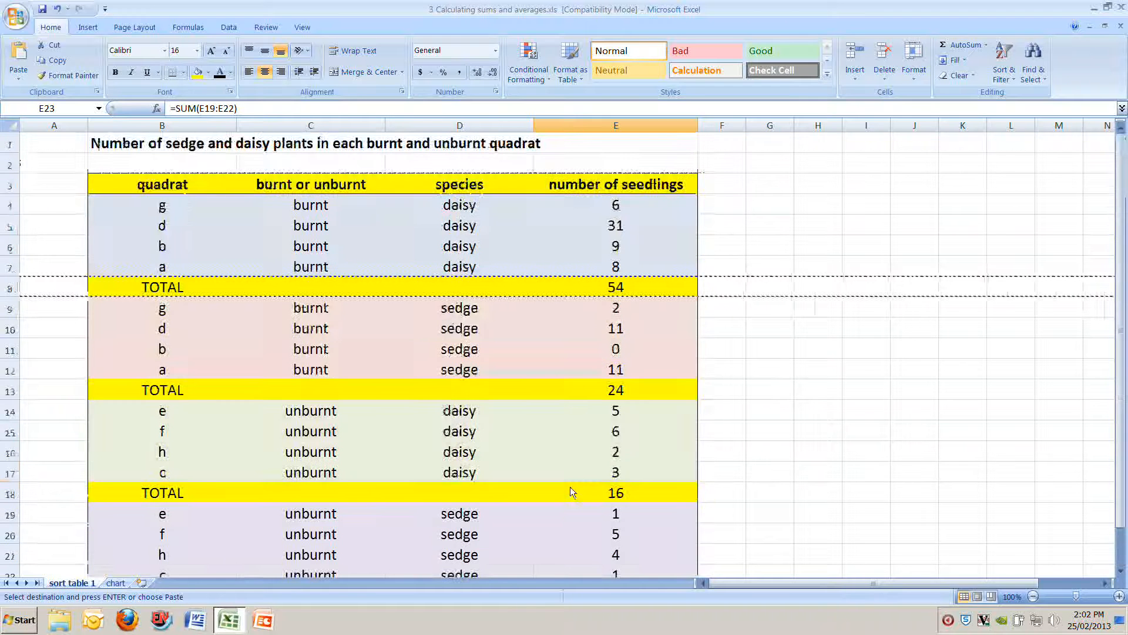
pyautogui.scroll(-4, 612, 342)
pyautogui.scroll(4, 602, 440)
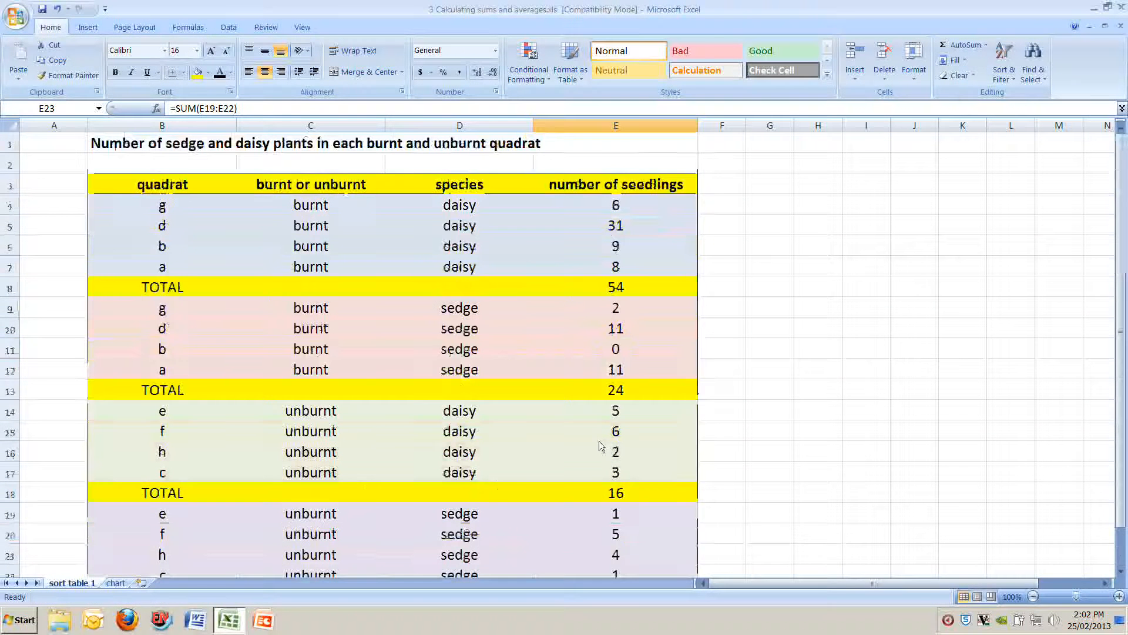
pyautogui.click(622, 294)
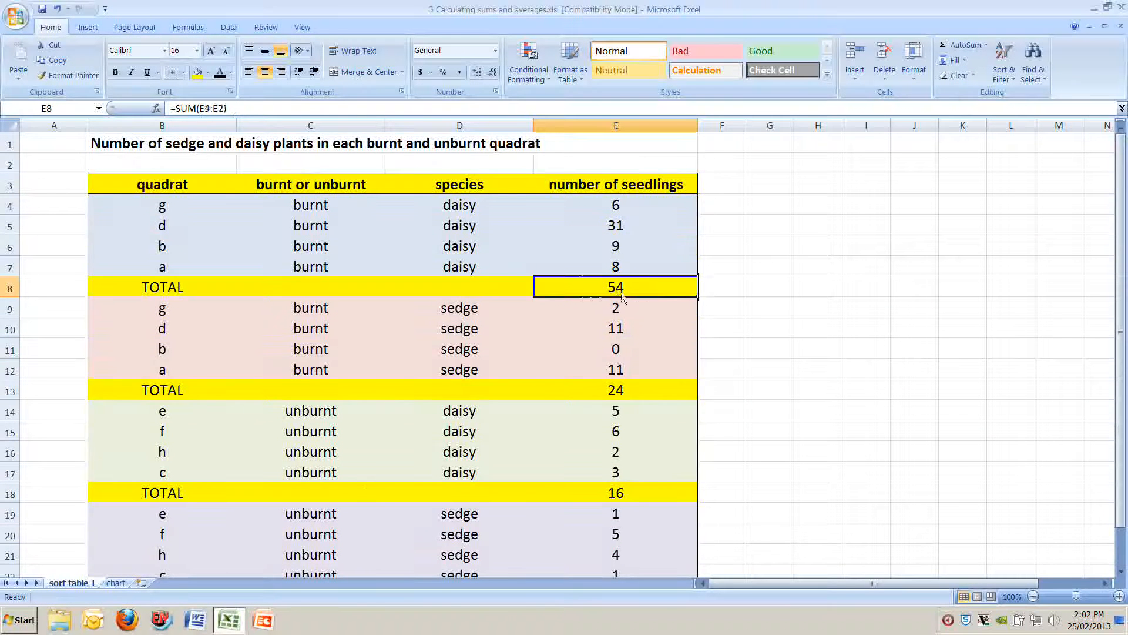
pyautogui.click(635, 392)
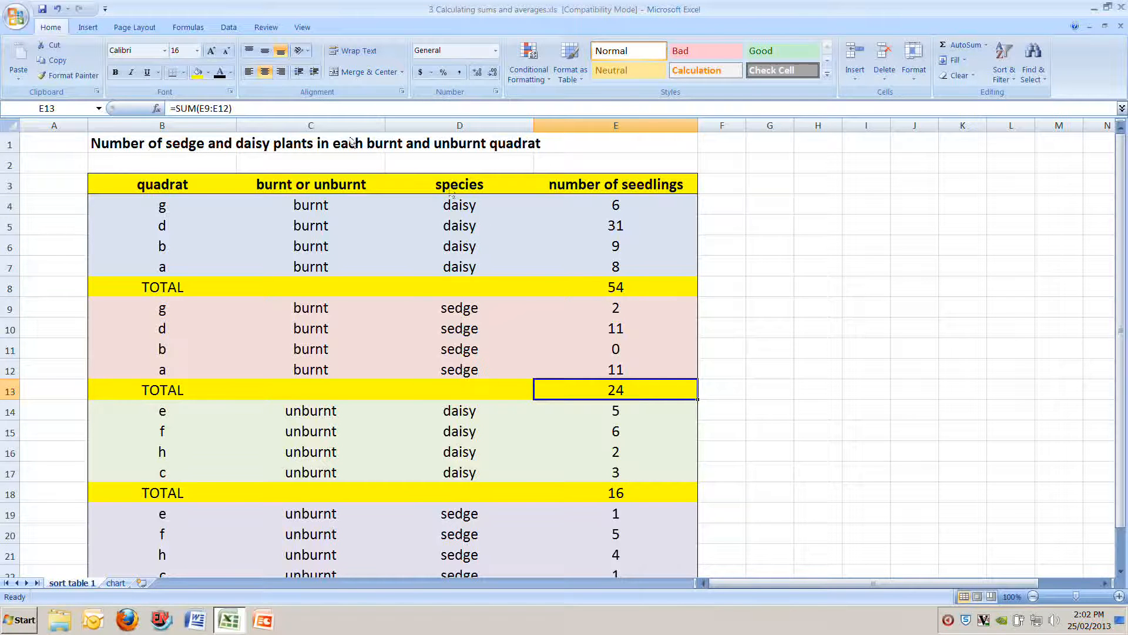
pyautogui.click(204, 109)
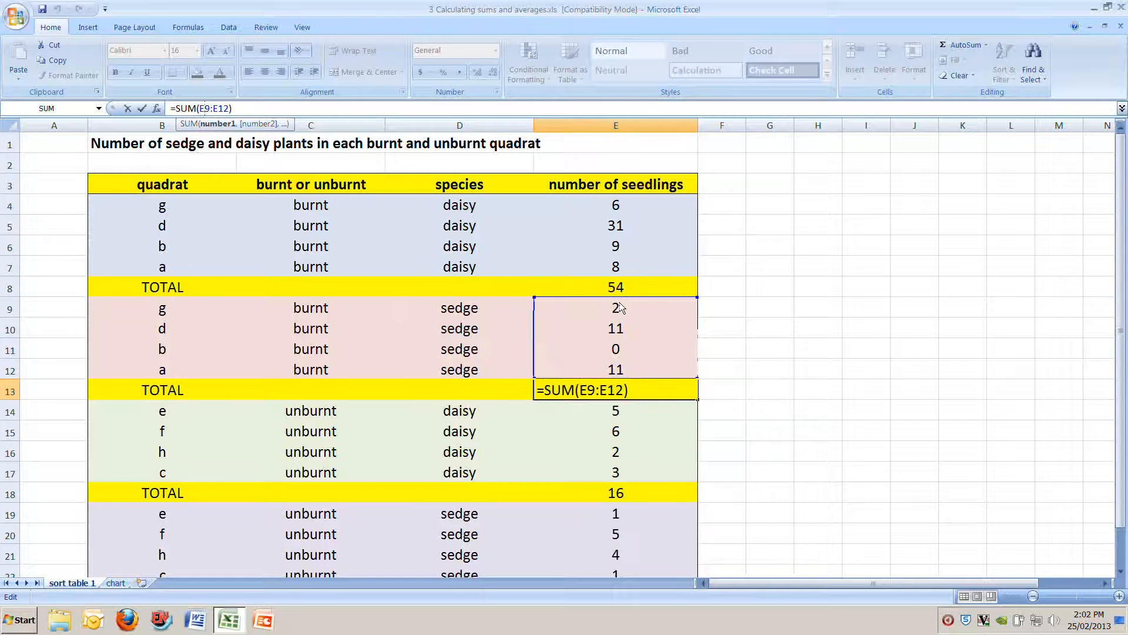
pyautogui.moveTo(695, 298)
pyautogui.mouseDown()
pyautogui.moveTo(704, 338)
pyautogui.moveTo(698, 305)
pyautogui.mouseUp()
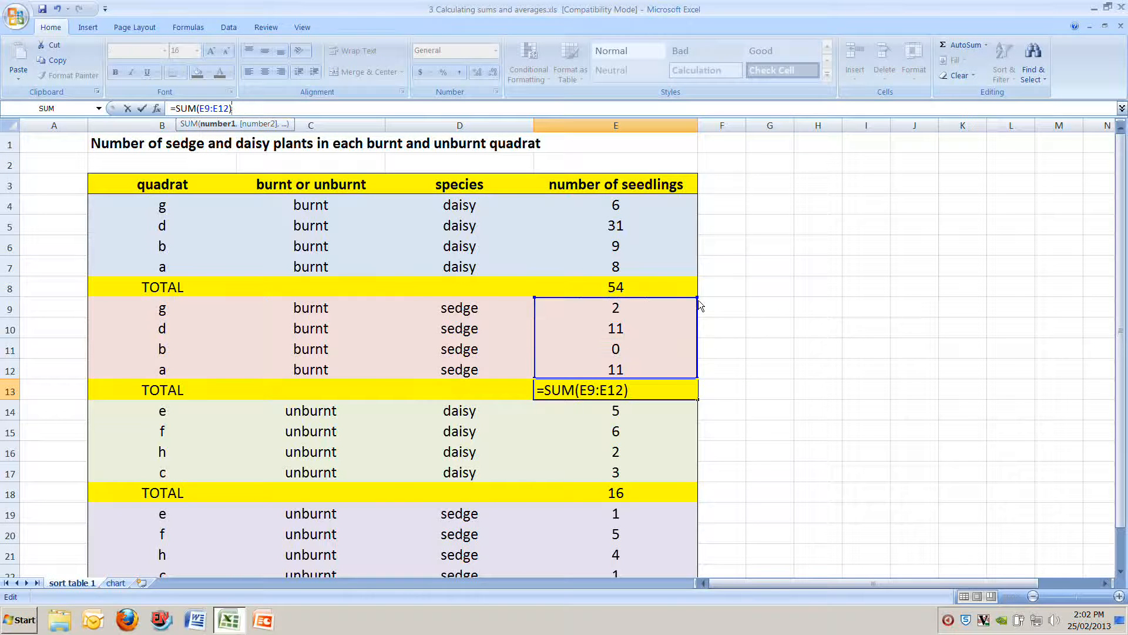
pyautogui.press('Return')
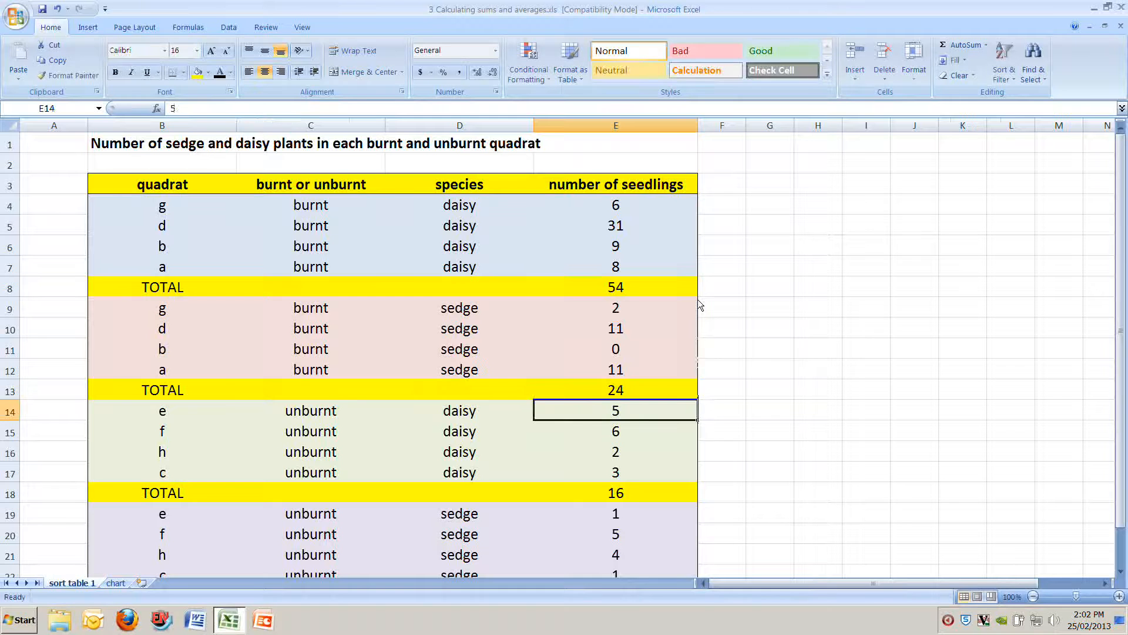
# Step: Examine which cells the unburnt daisy total in E18 and the unburnt sedge total in E23 add up
pyautogui.click(634, 490)
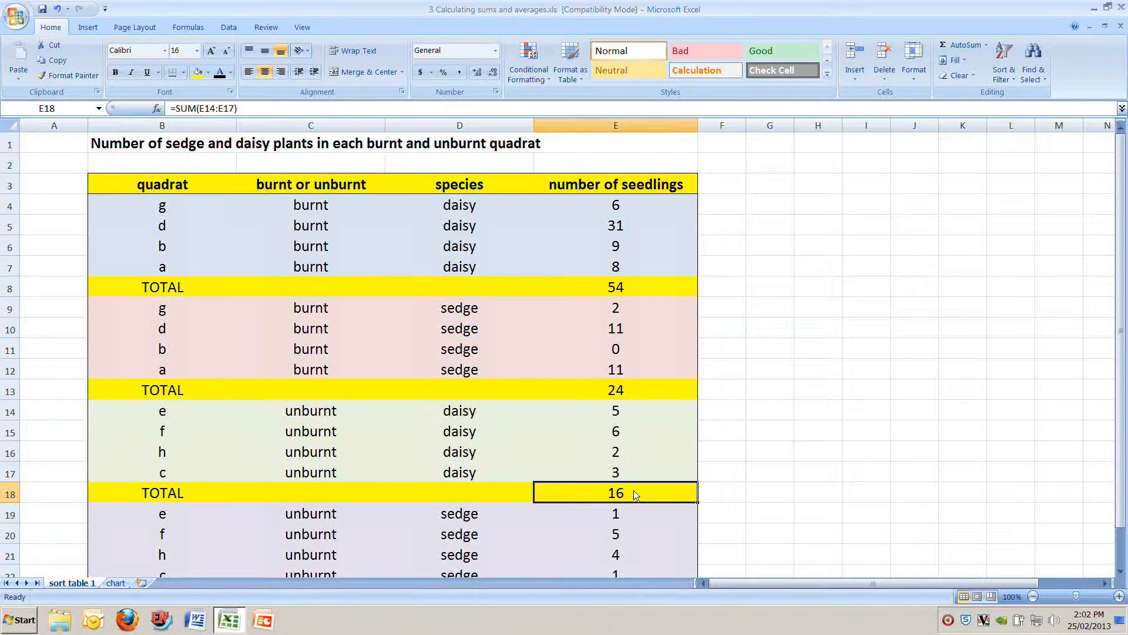
pyautogui.click(212, 107)
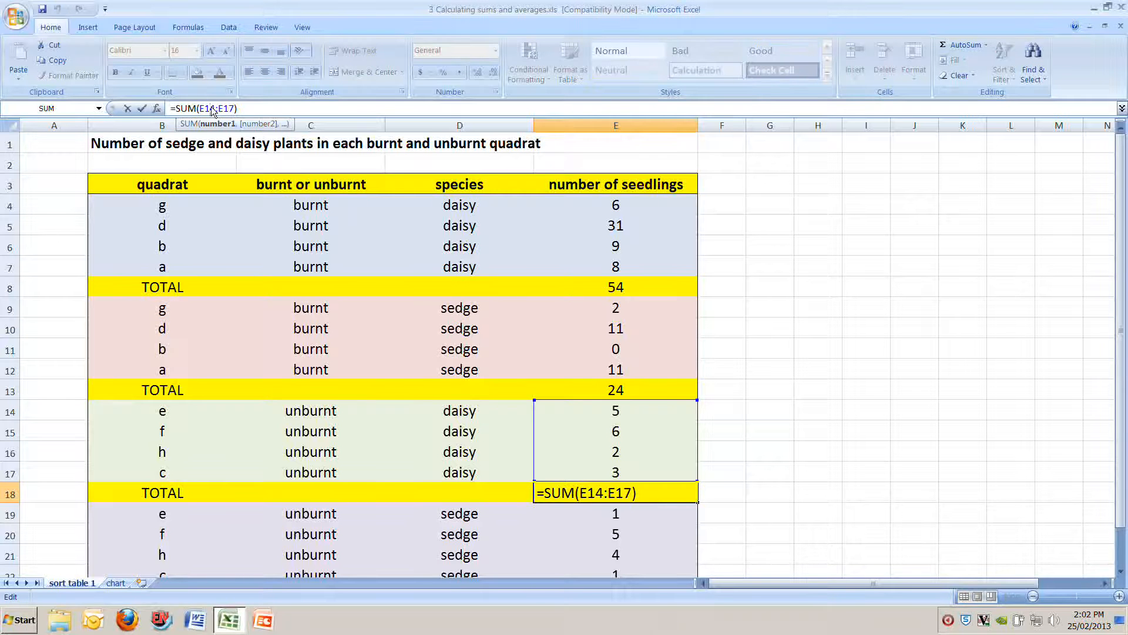
pyautogui.press('Escape')
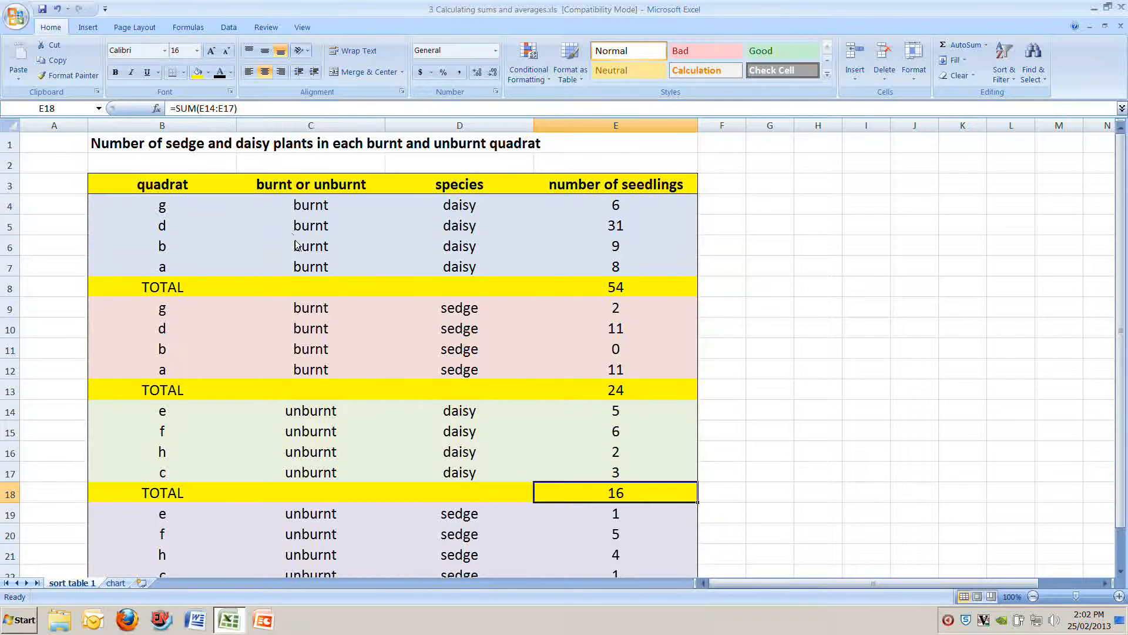
pyautogui.scroll(-1, 296, 246)
pyautogui.click(604, 534)
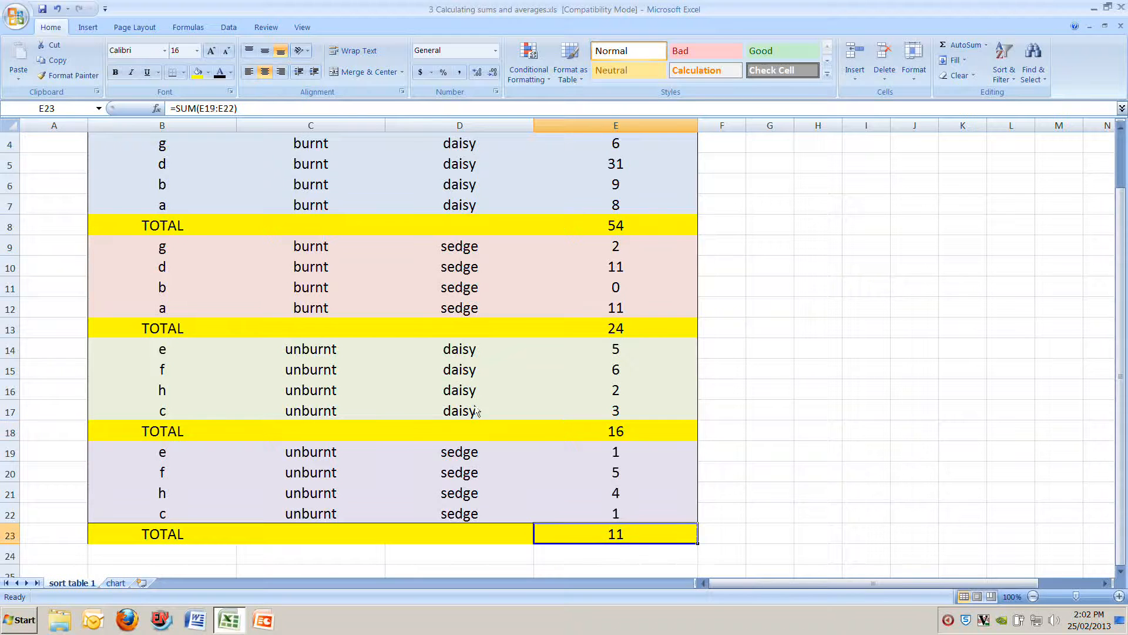
pyautogui.click(205, 108)
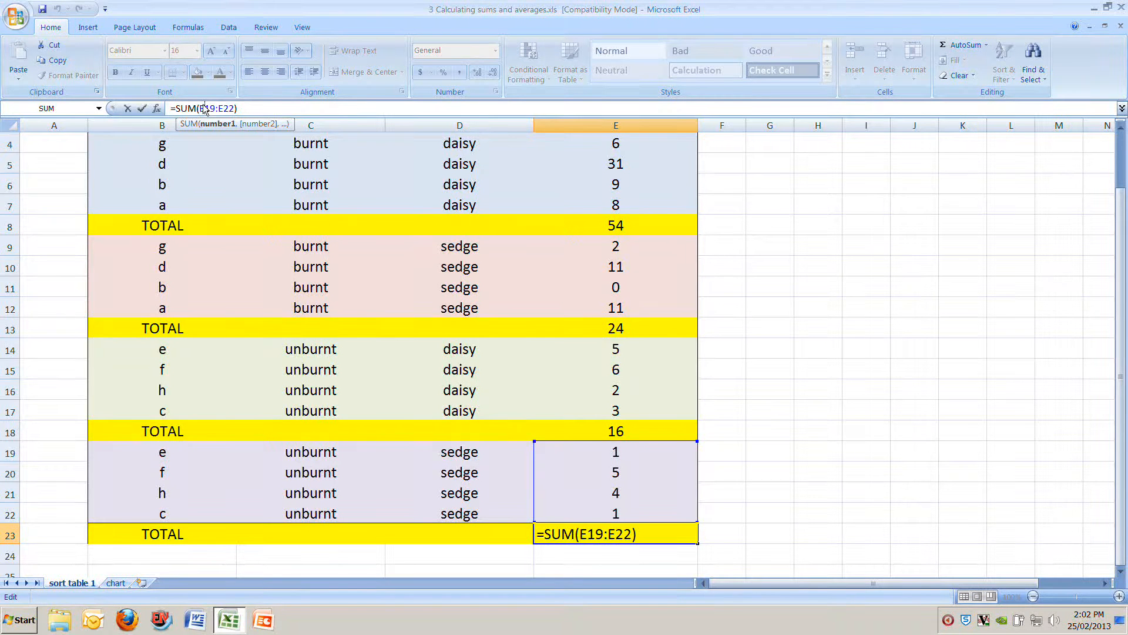
pyautogui.press('Return')
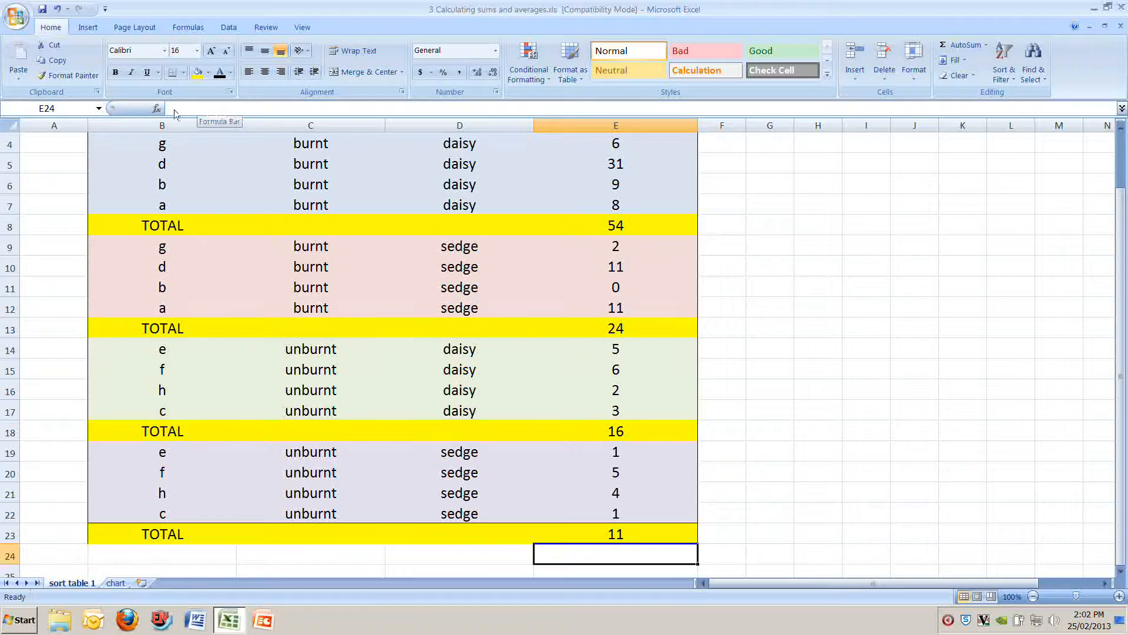
# Step: Clear the contents of the four yellow TOTAL rows 8, 13, 18 and 23, keeping their fill
pyautogui.scroll(1, 180, 111)
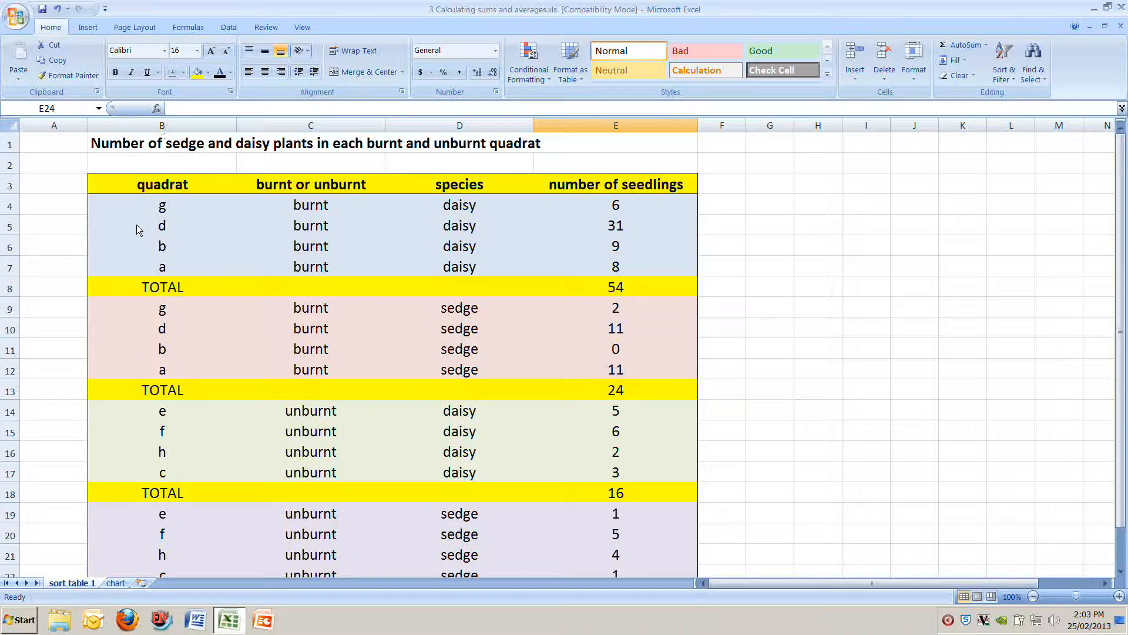
pyautogui.click(11, 289)
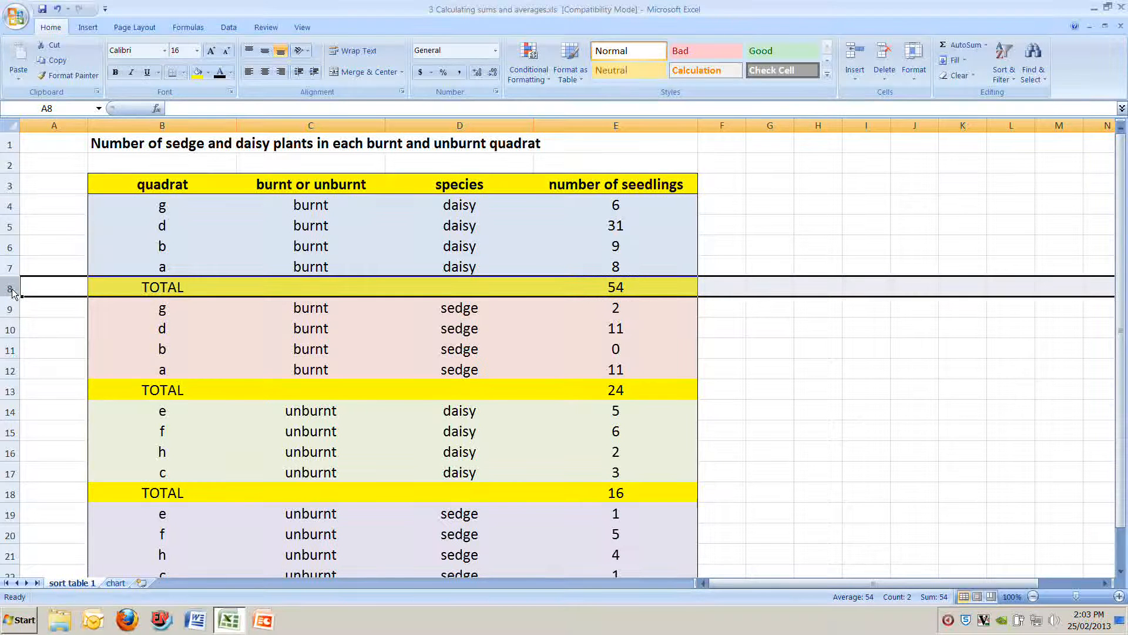
pyautogui.press('Delete')
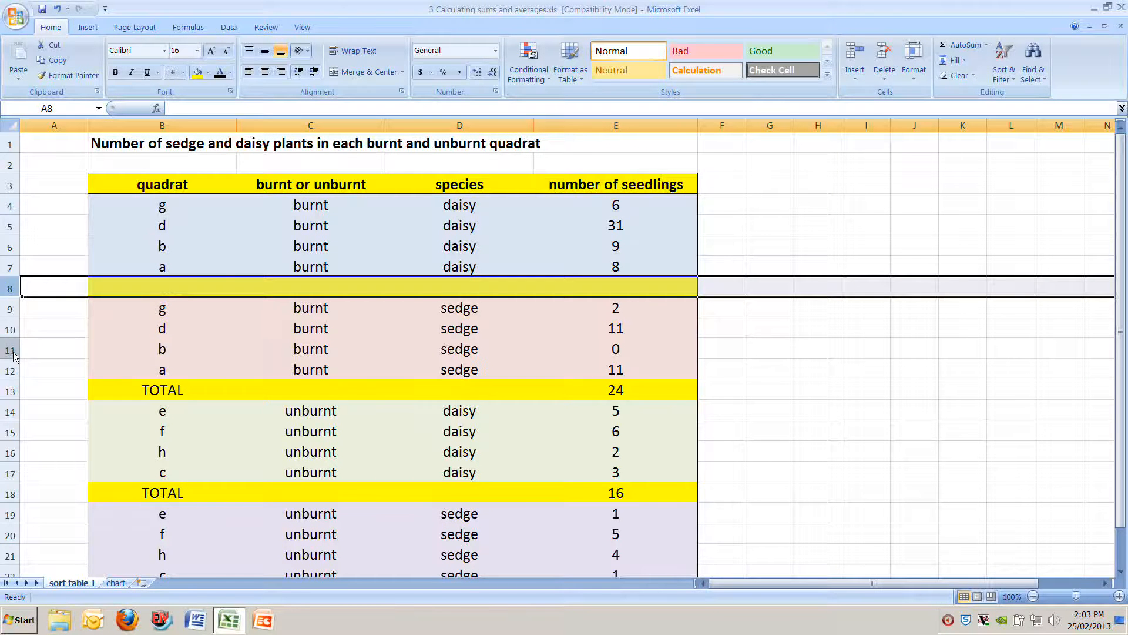
pyautogui.click(12, 391)
pyautogui.press('Delete')
pyautogui.click(12, 492)
pyautogui.press('Delete')
pyautogui.scroll(-2, 40, 490)
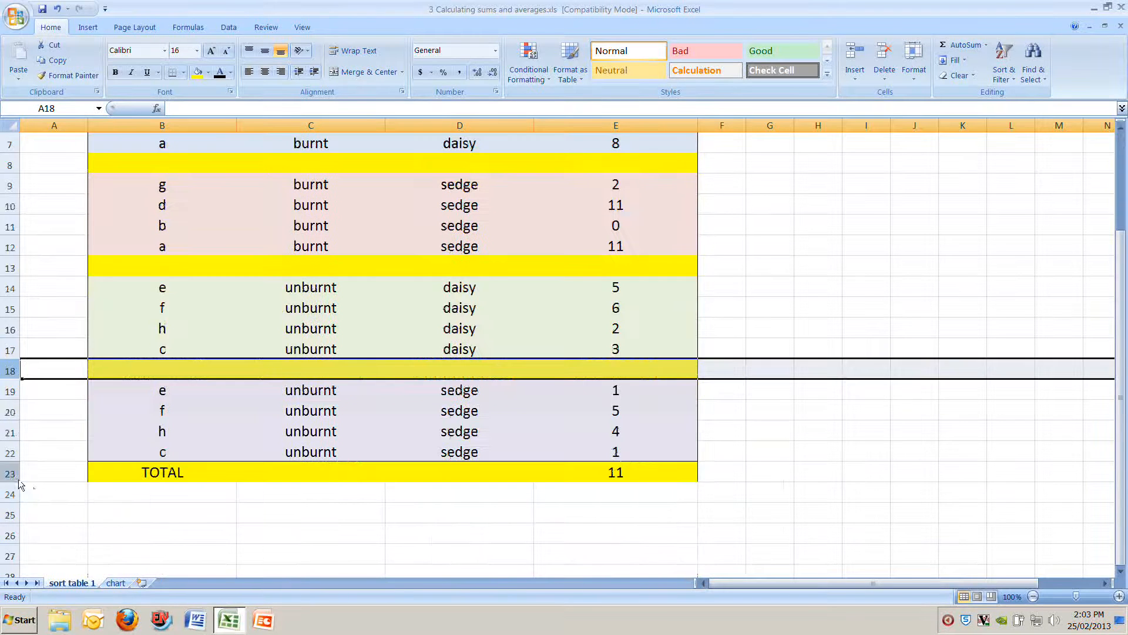
pyautogui.click(10, 473)
pyautogui.press('Delete')
# Step: Label the yellow row beneath the burnt daisy group by entering AVERAGE in cell B8
pyautogui.scroll(2, 38, 481)
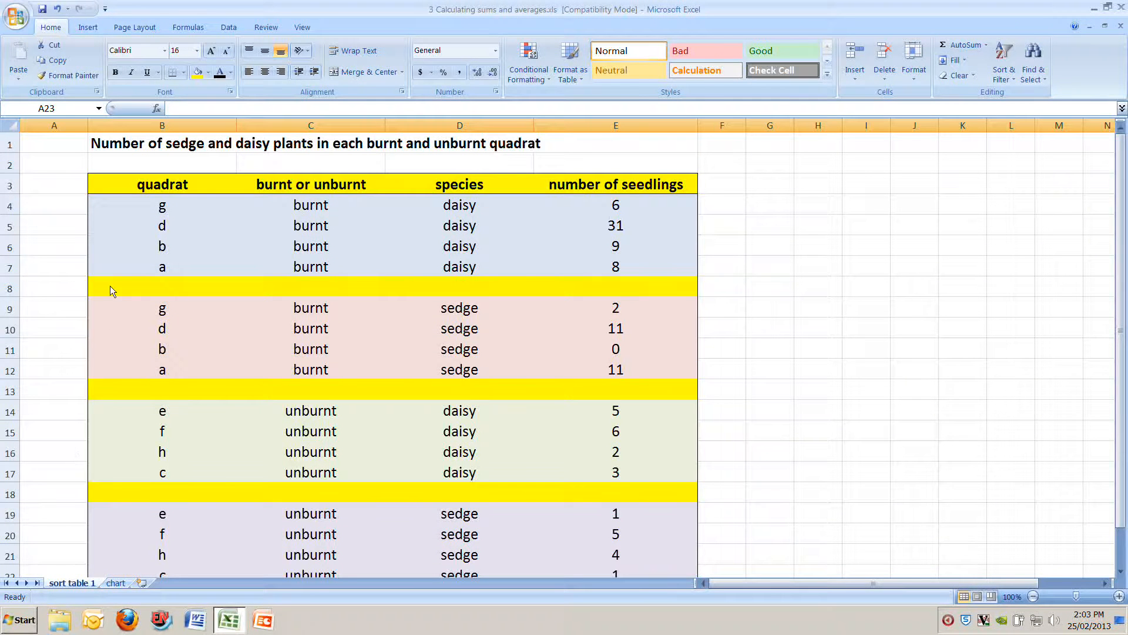
pyautogui.click(18, 288)
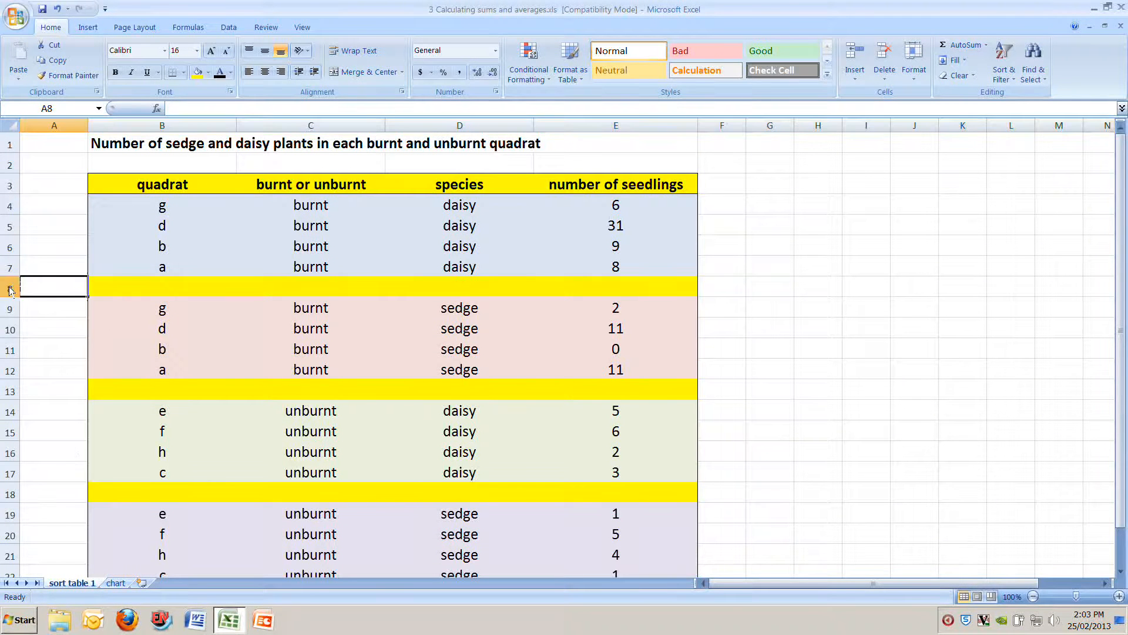
pyautogui.click(121, 290)
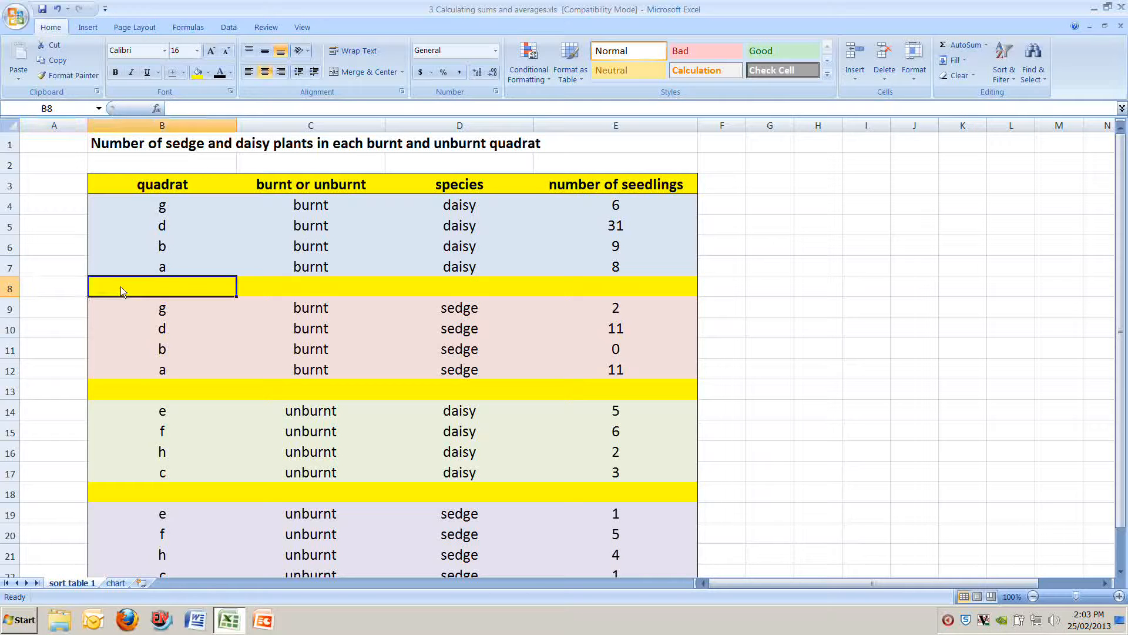
pyautogui.write('AVERAGE')
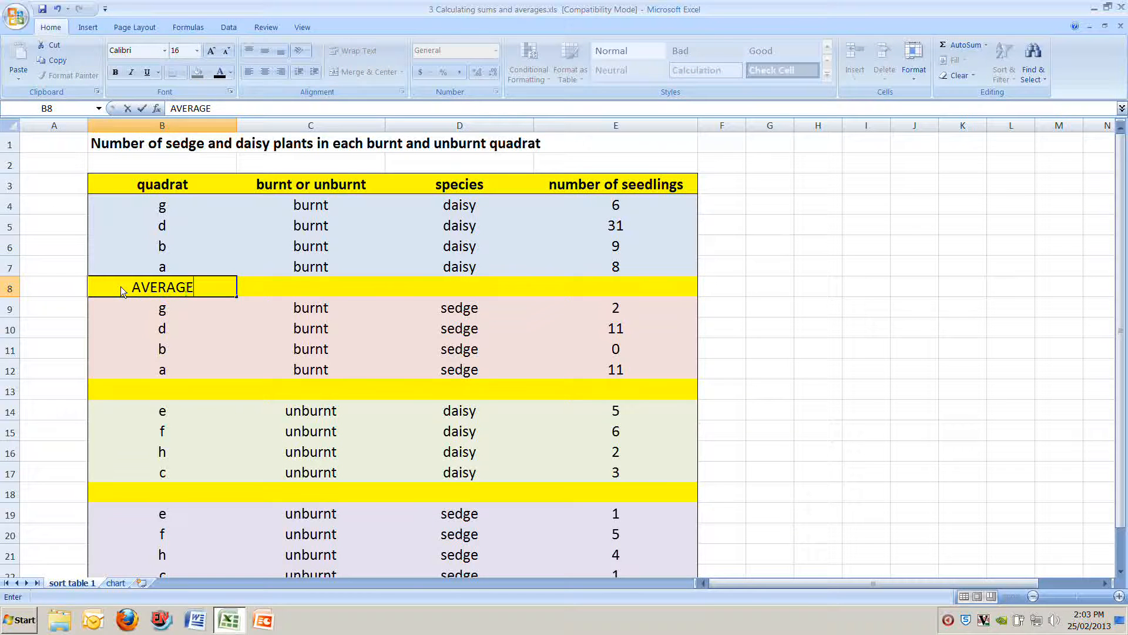
pyautogui.press('Tab')
pyautogui.press('Tab')
# Step: Insert the Average function in cell E8 for the burnt daisy counts E4:E7 and make the result bold
pyautogui.click(651, 288)
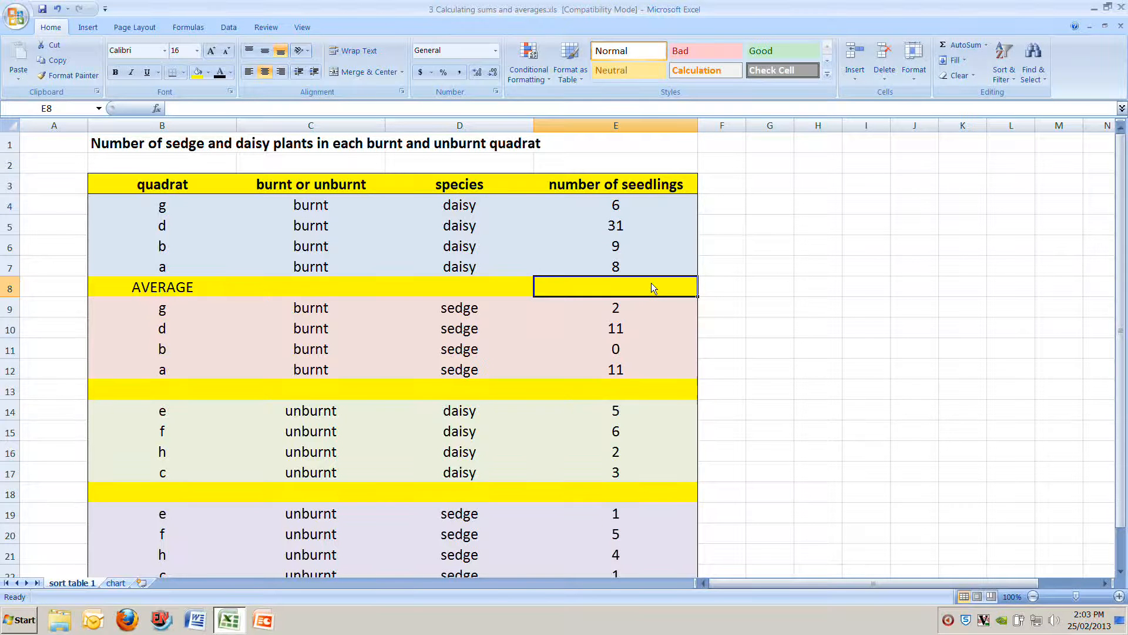
pyautogui.click(987, 46)
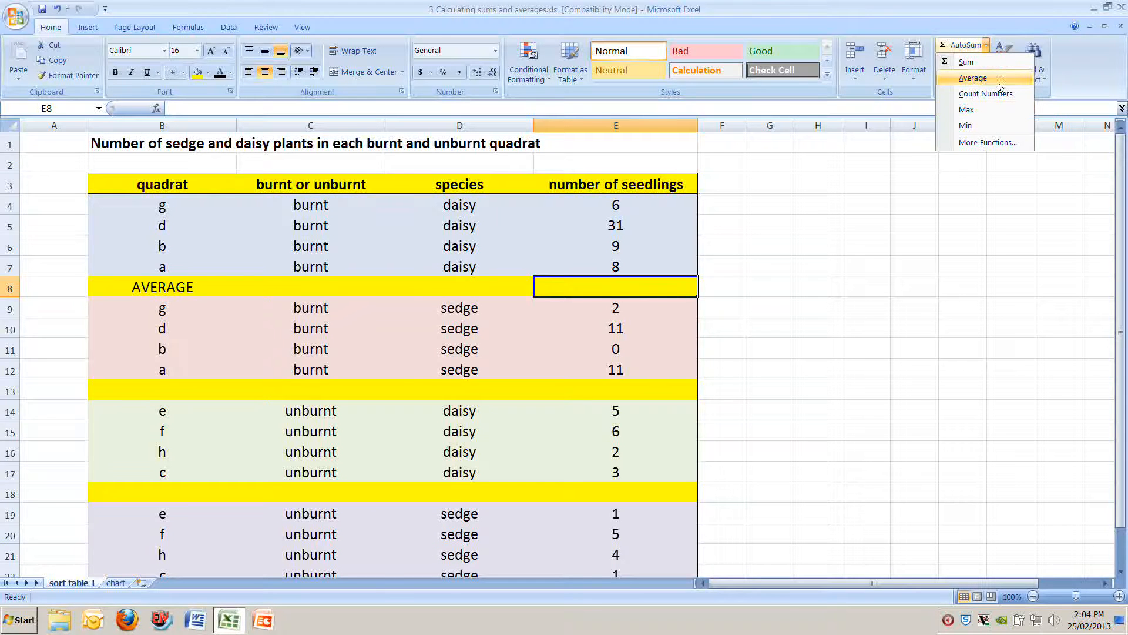
pyautogui.click(973, 80)
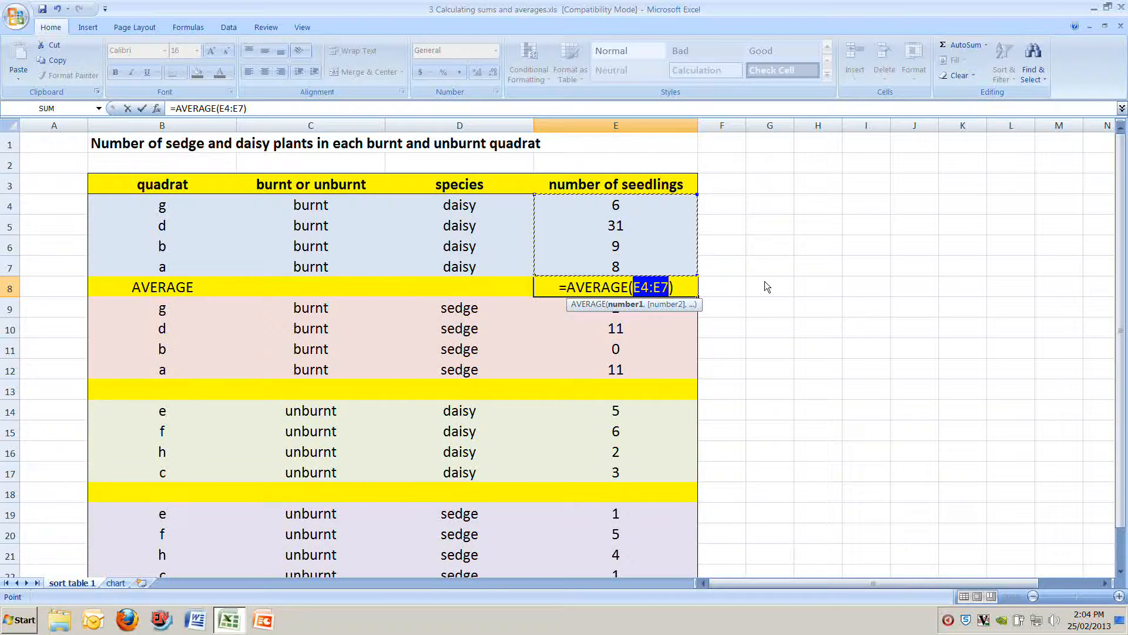
pyautogui.press('Return')
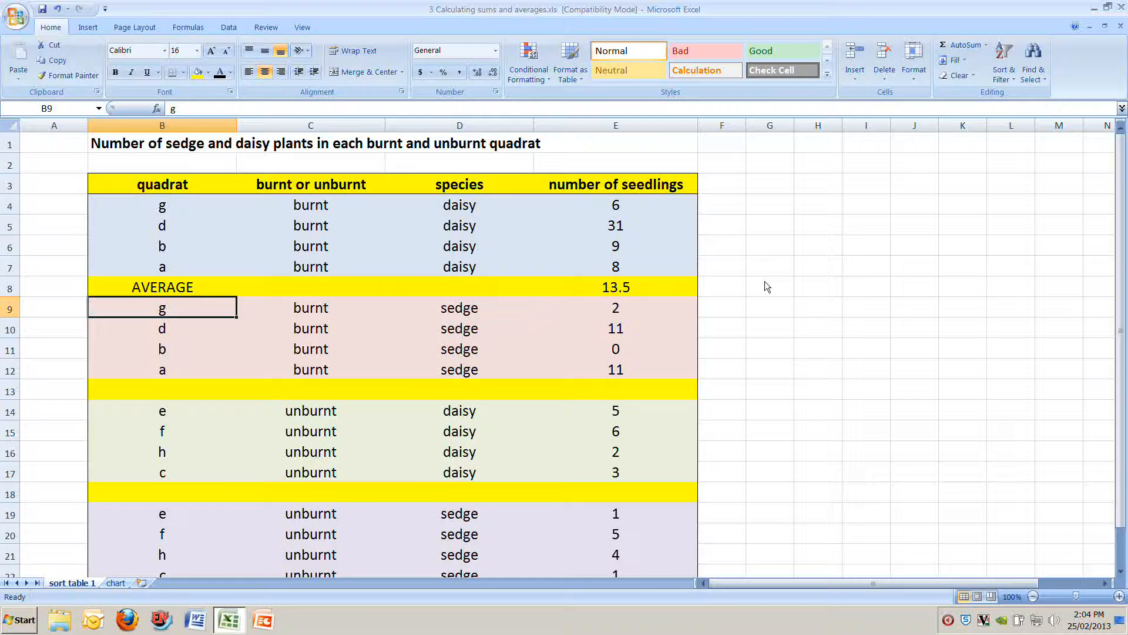
pyautogui.click(623, 287)
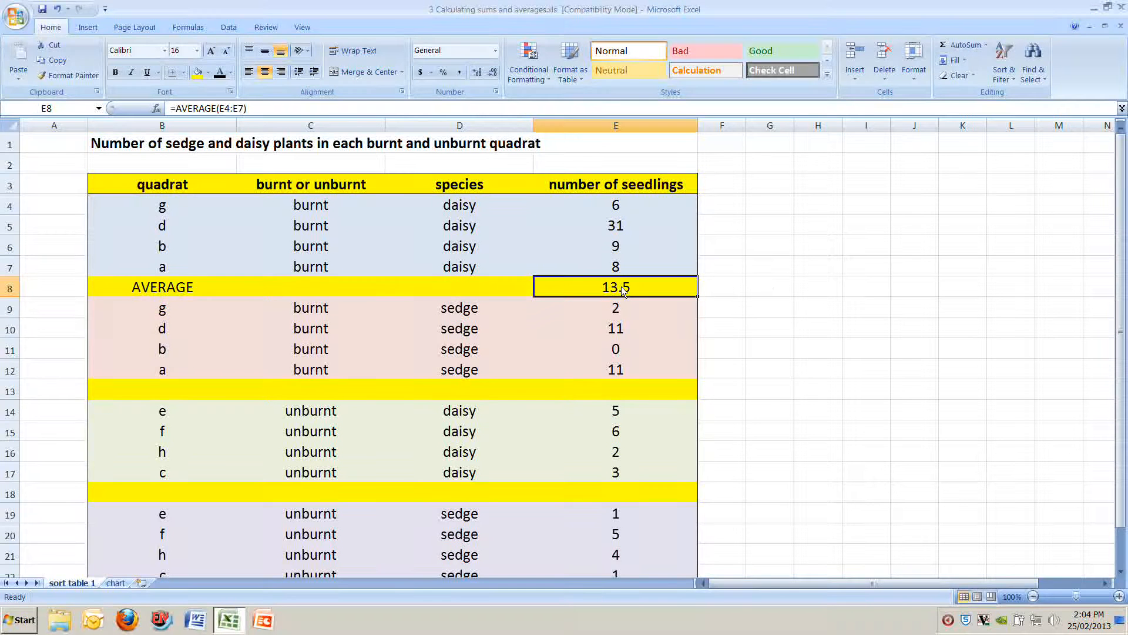
pyautogui.click(115, 72)
# Step: Copy the whole AVERAGE row 8 into the yellow rows 13, 18 and 23
pyautogui.click(11, 288)
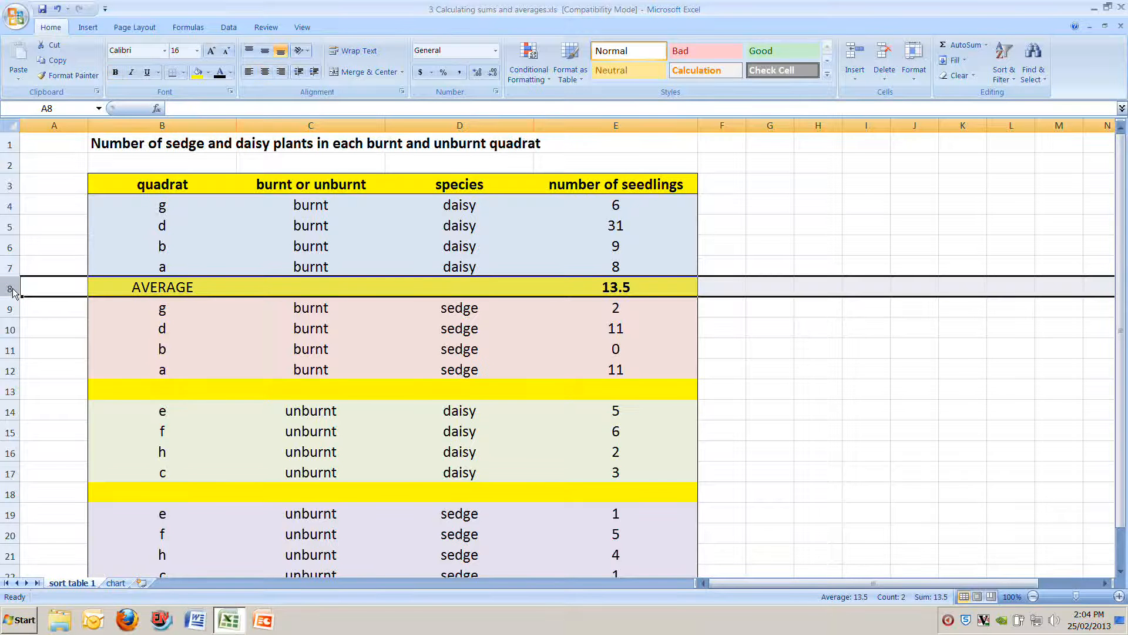
pyautogui.hotkey('ctrl', 'c')
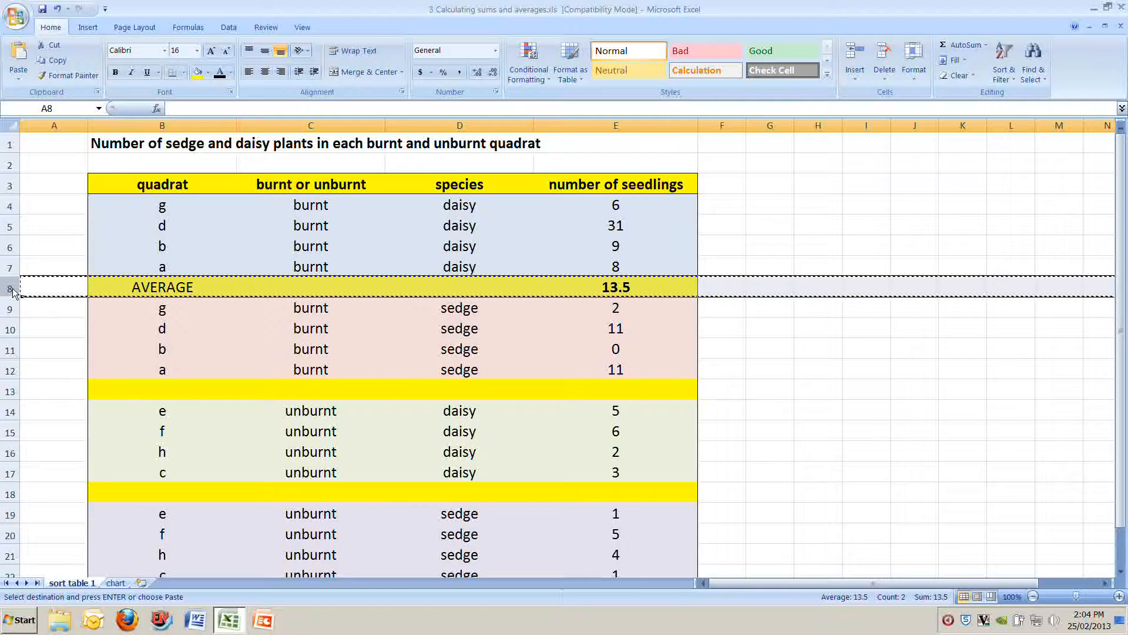
pyautogui.click(10, 392)
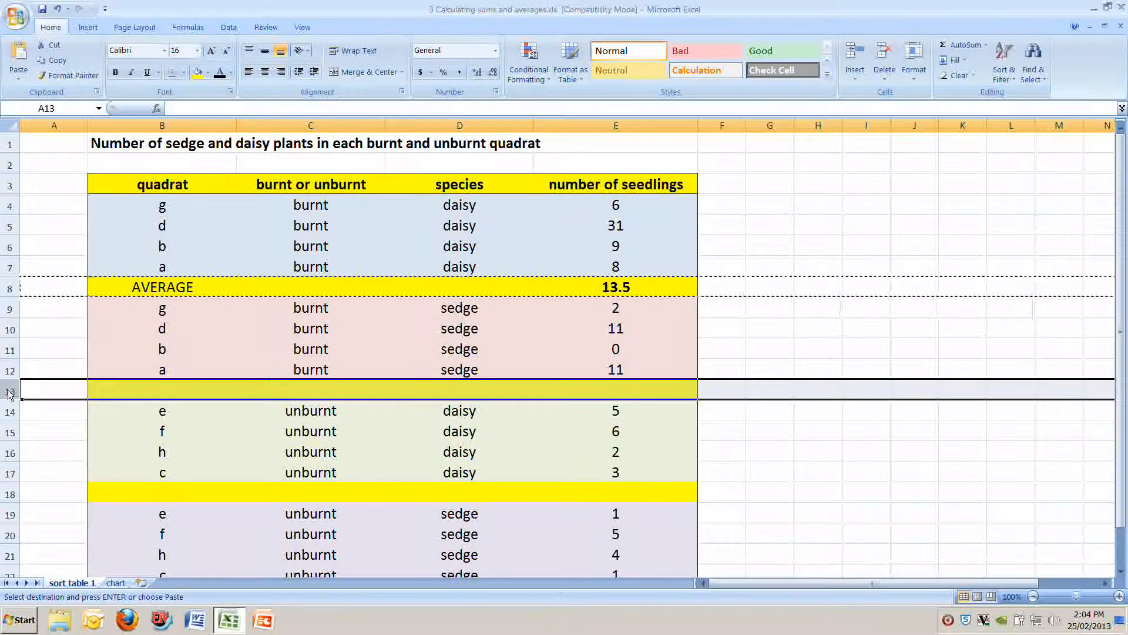
pyautogui.hotkey('ctrl', 'v')
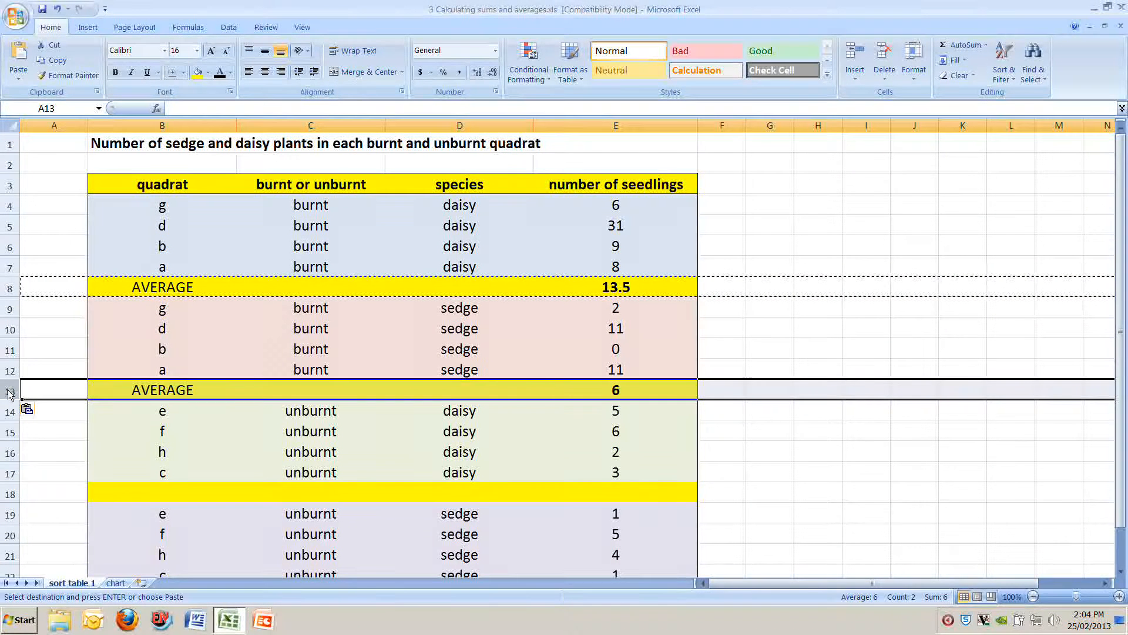
pyautogui.click(10, 498)
pyautogui.hotkey('ctrl', 'v')
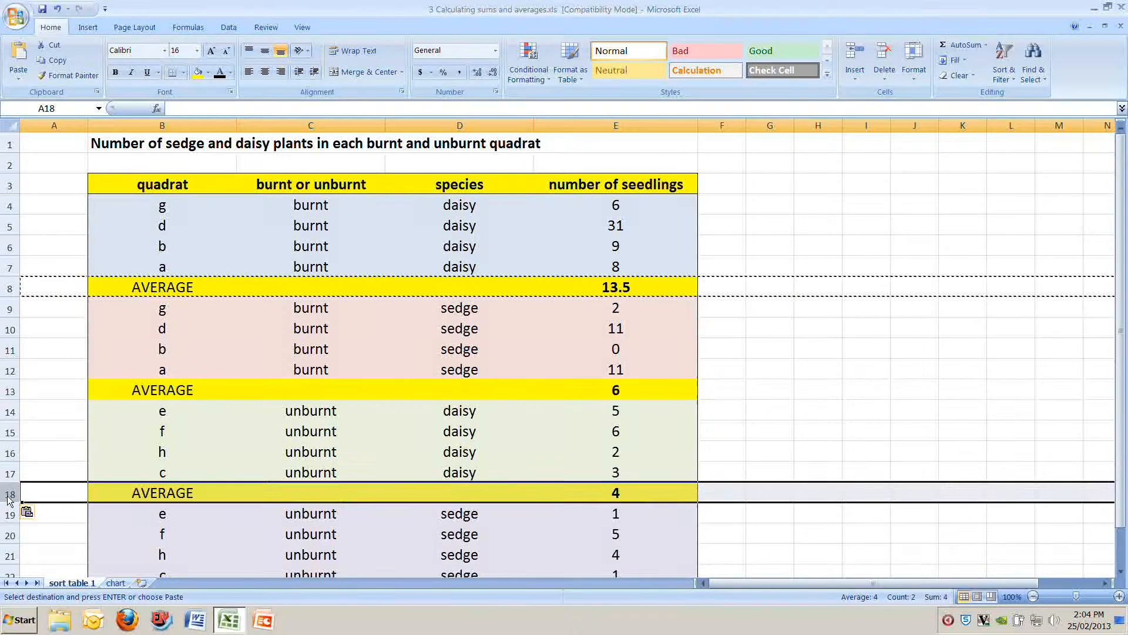
pyautogui.scroll(-2, 36, 471)
pyautogui.click(16, 473)
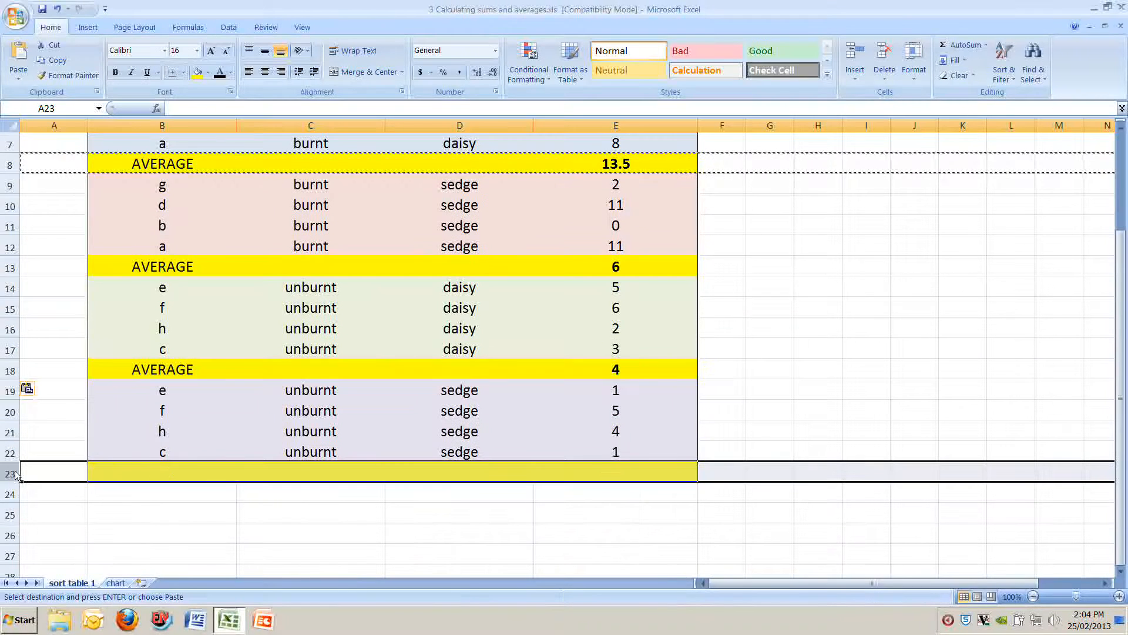
pyautogui.hotkey('ctrl', 'v')
pyautogui.scroll(-2, 59, 479)
pyautogui.press('Escape')
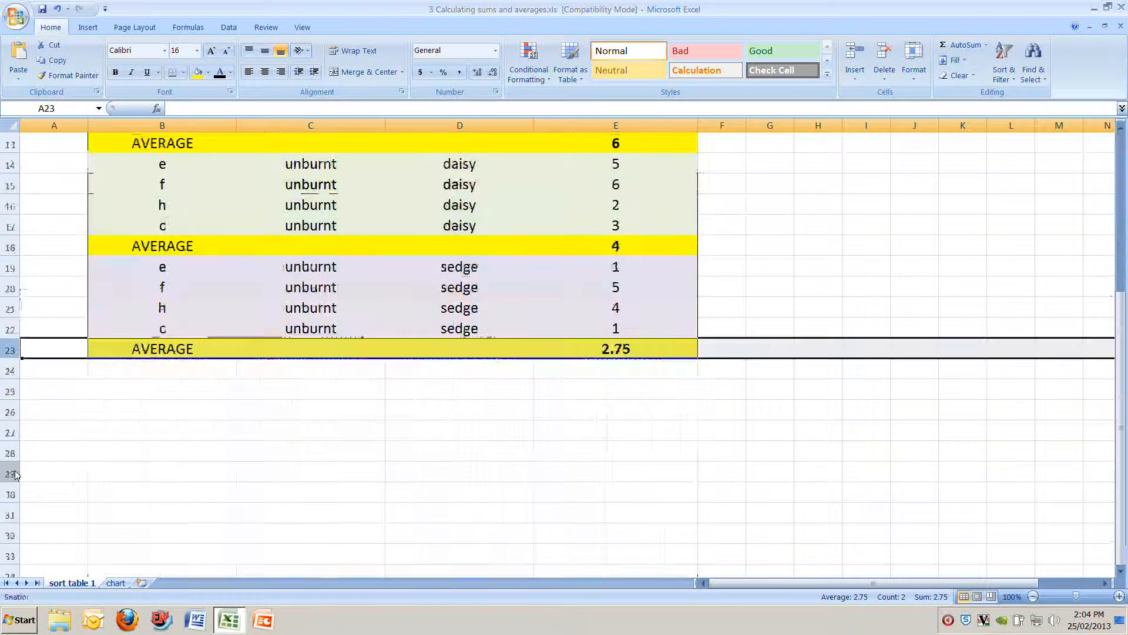
# Step: Compare the average formulas in E8 and E13, and examine which cells the burnt sedge average covers
pyautogui.scroll(4, 101, 484)
pyautogui.click(662, 287)
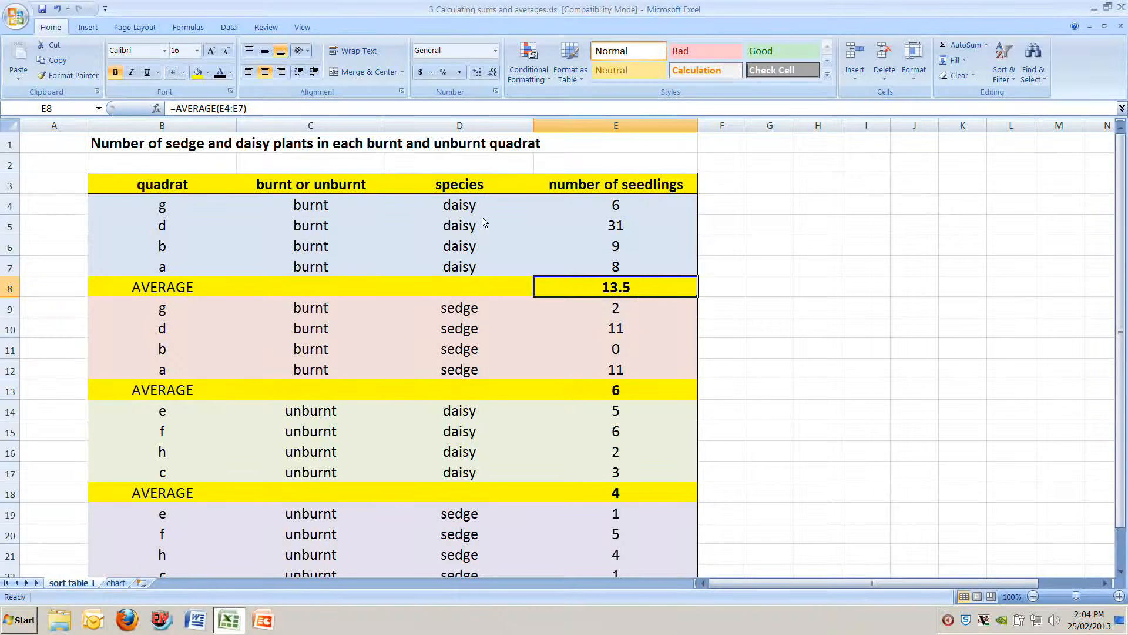
pyautogui.click(628, 394)
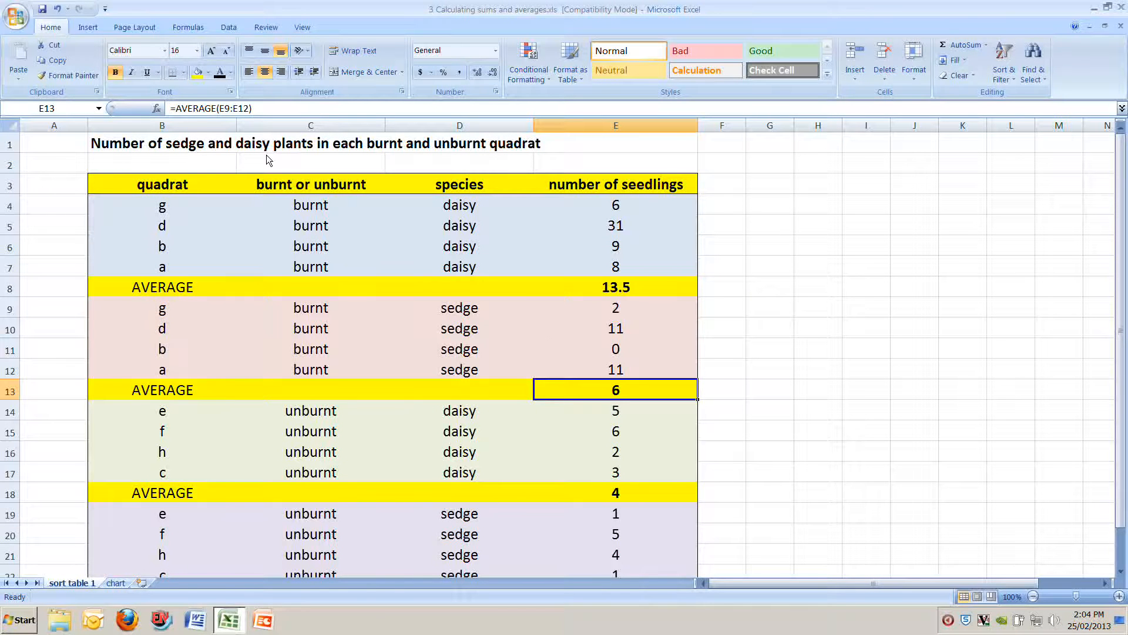
pyautogui.click(228, 111)
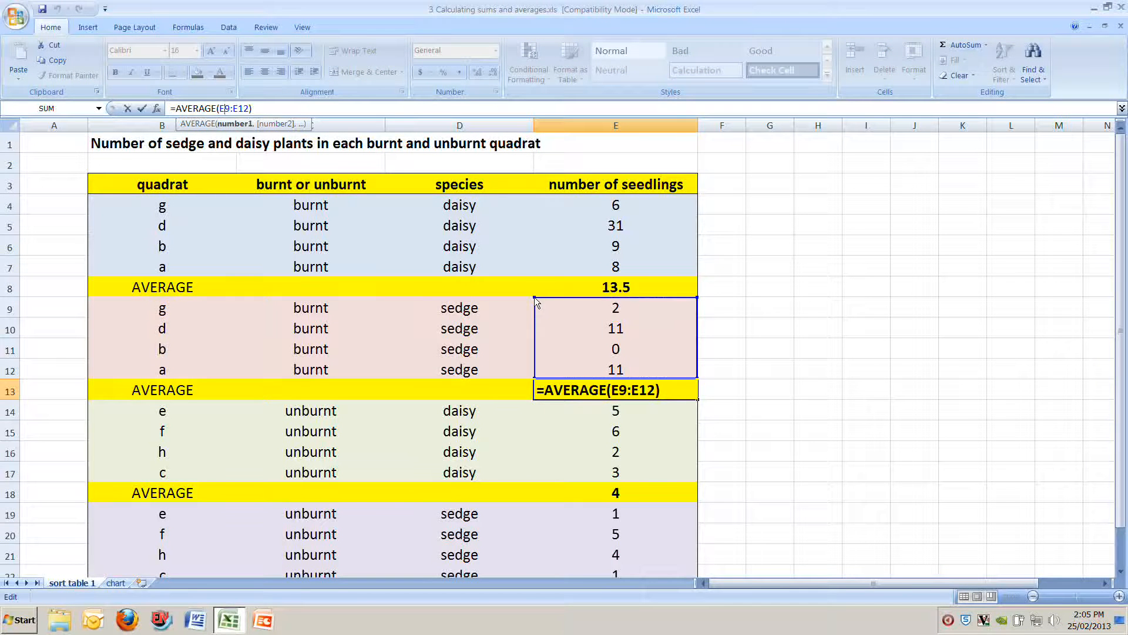
pyautogui.click(827, 367)
pyautogui.click(640, 287)
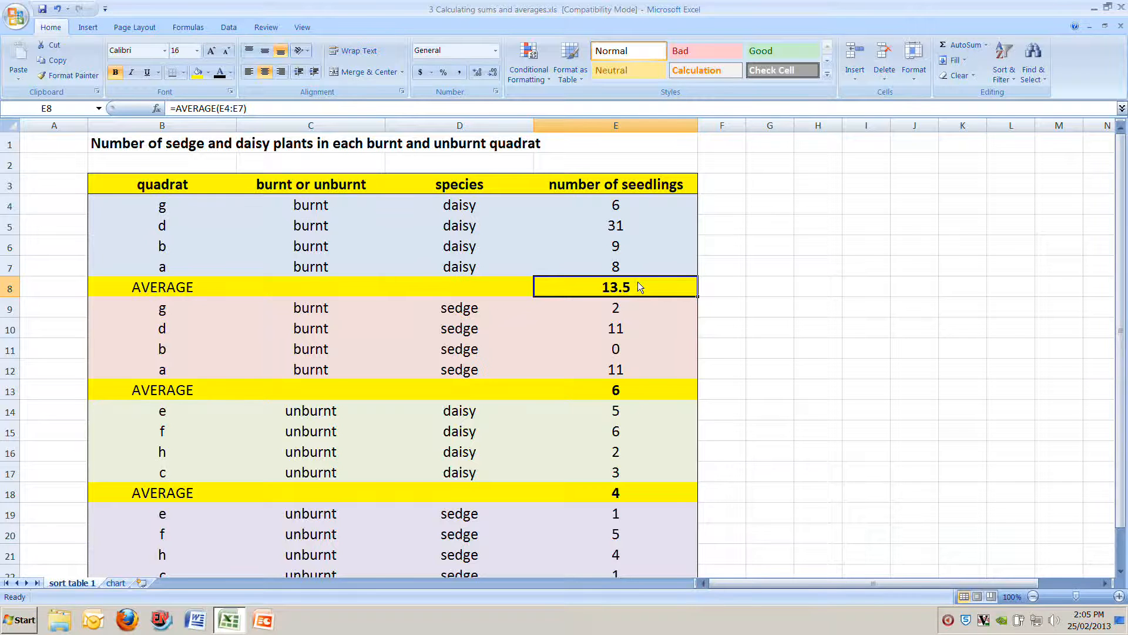
# Step: Compare the burnt daisy average in E8 with cell C7 and the column graph on the chart sheet
pyautogui.click(121, 584)
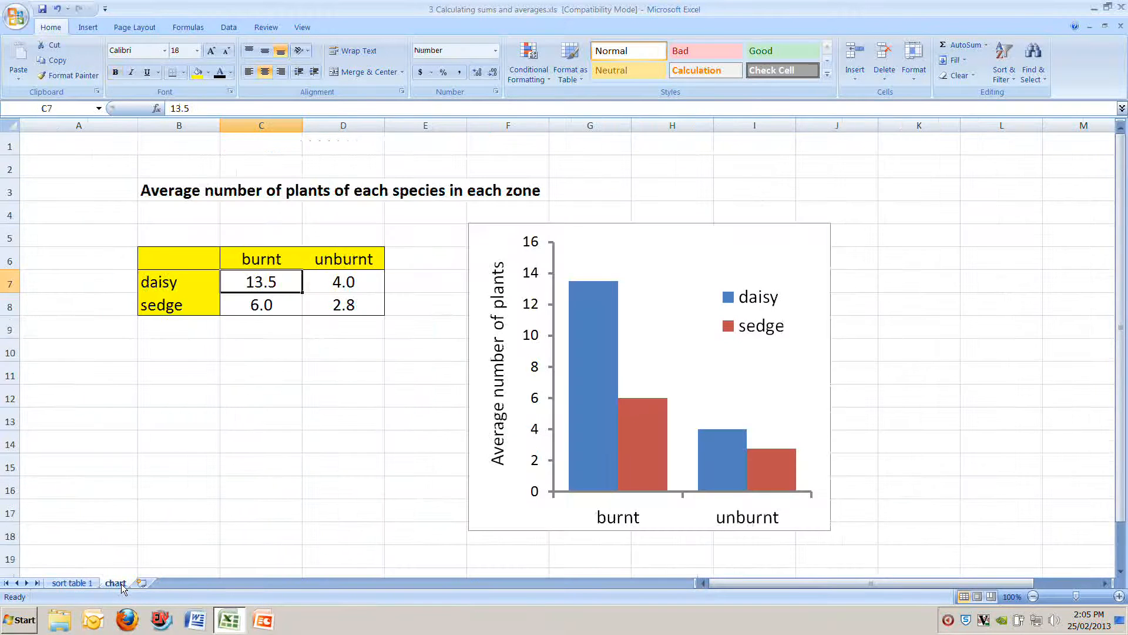
pyautogui.click(231, 405)
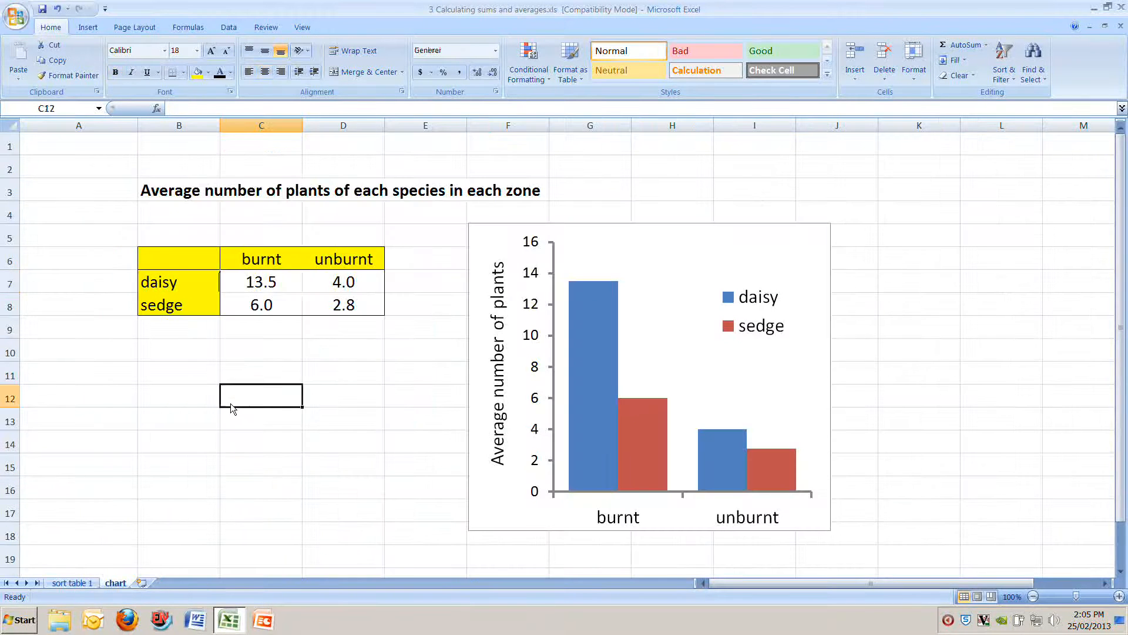
pyautogui.click(262, 285)
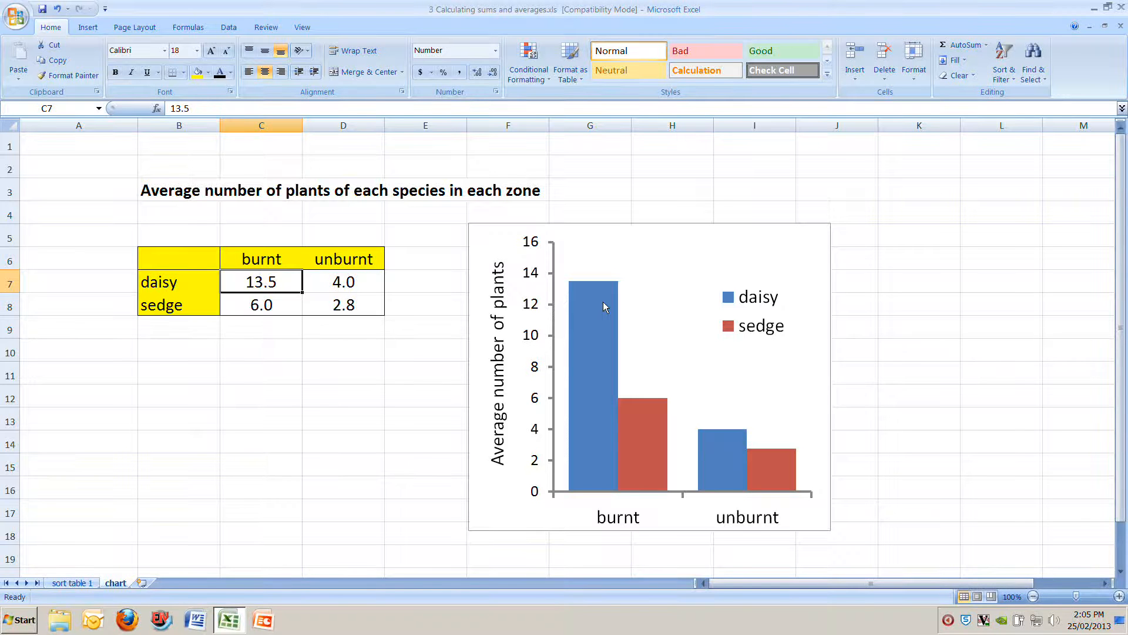
pyautogui.click(68, 583)
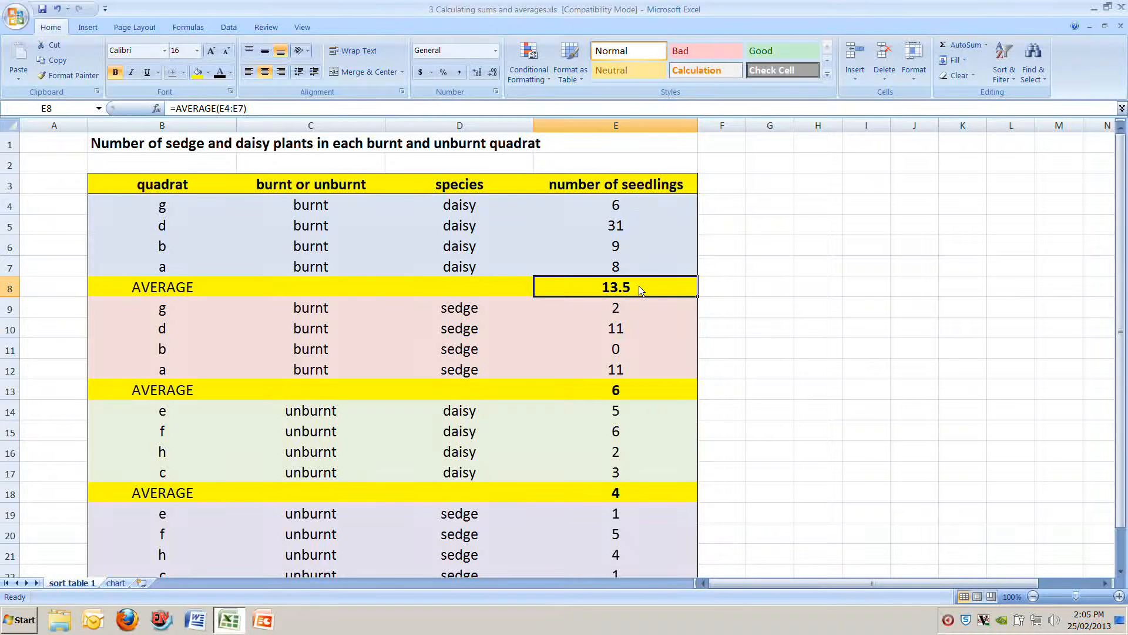
# Step: Compare the burnt sedge average in E13 with cell C8 on the chart sheet, and review both sheets again
pyautogui.click(629, 391)
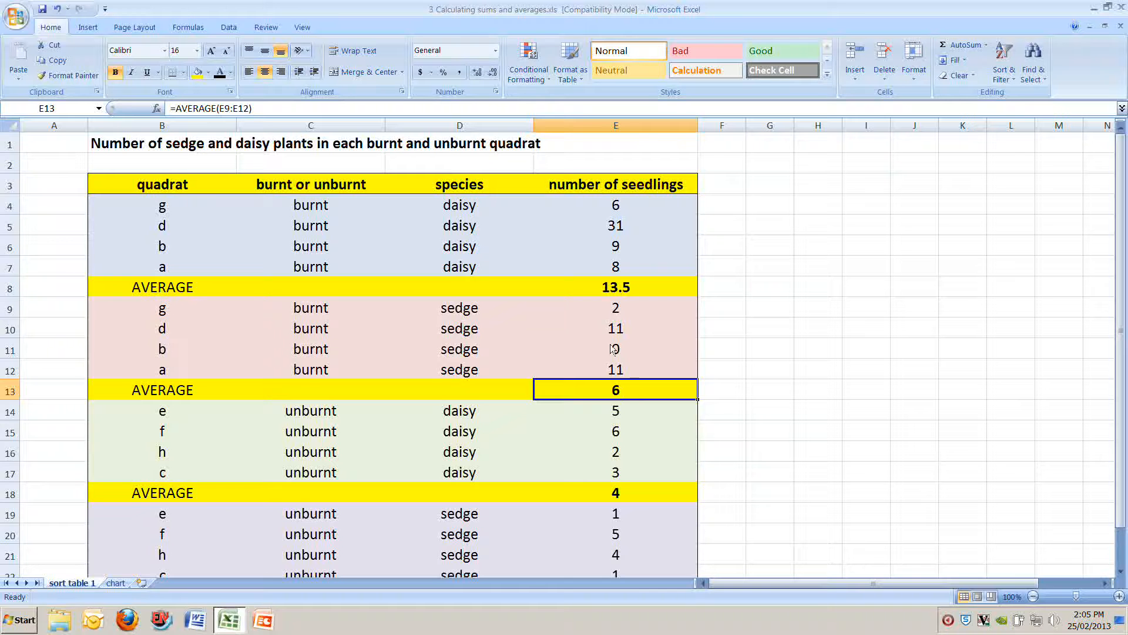
pyautogui.click(117, 585)
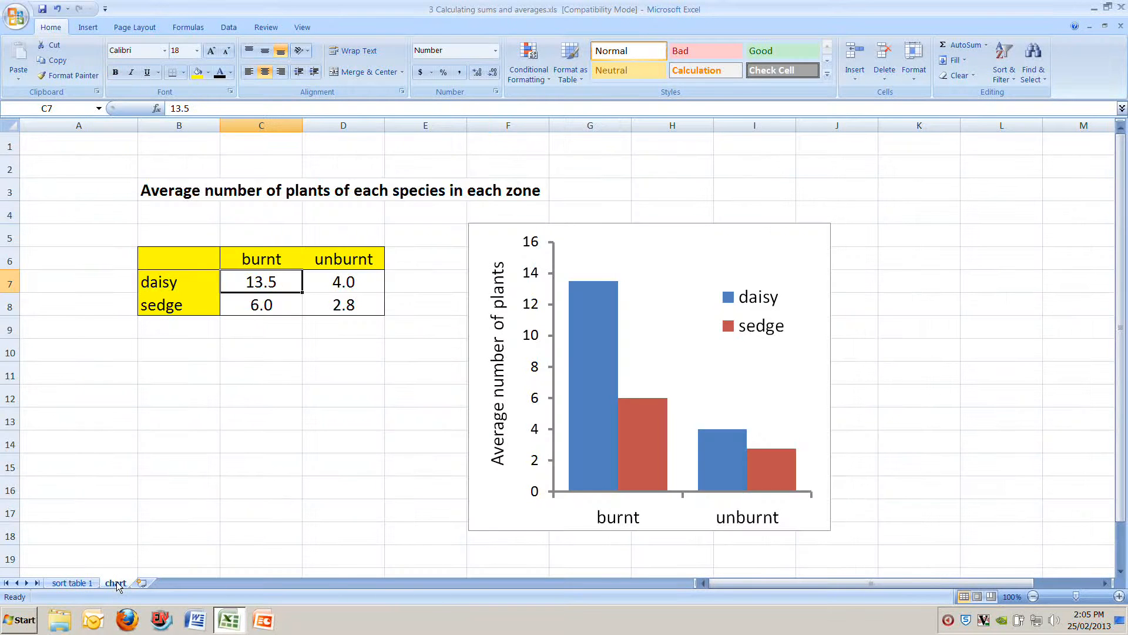
pyautogui.click(255, 307)
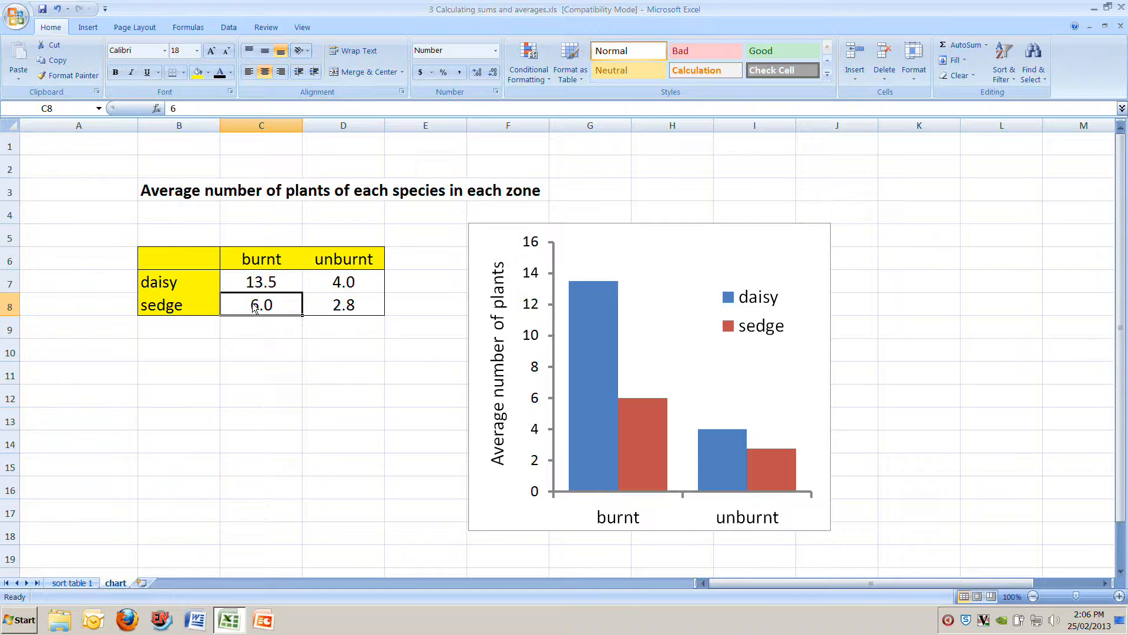
pyautogui.click(87, 585)
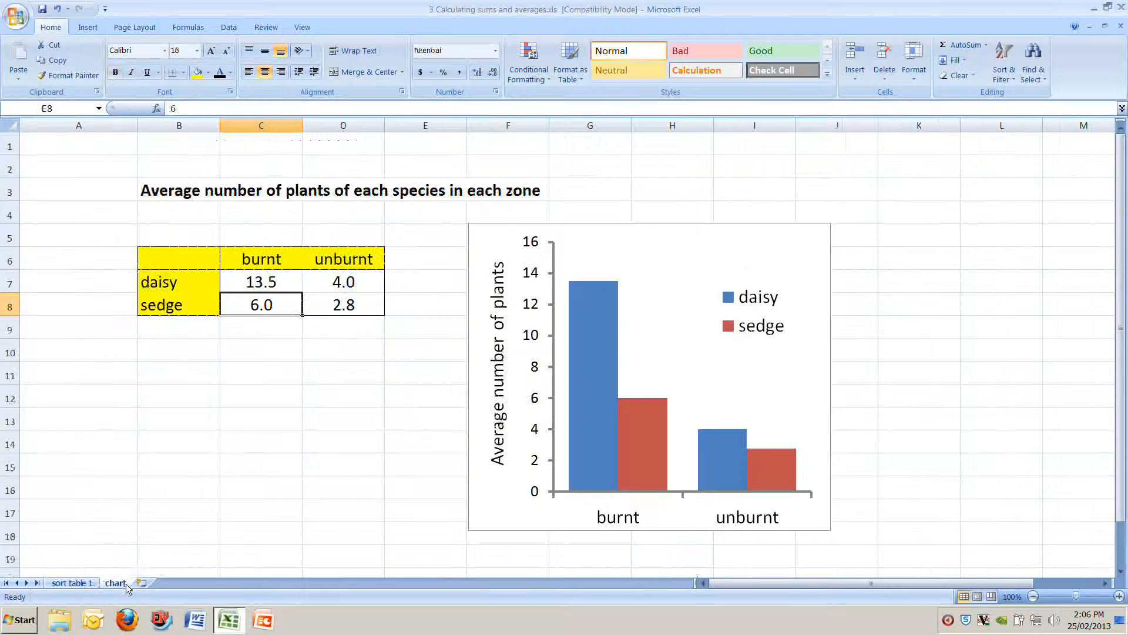
pyautogui.click(116, 582)
pyautogui.click(89, 583)
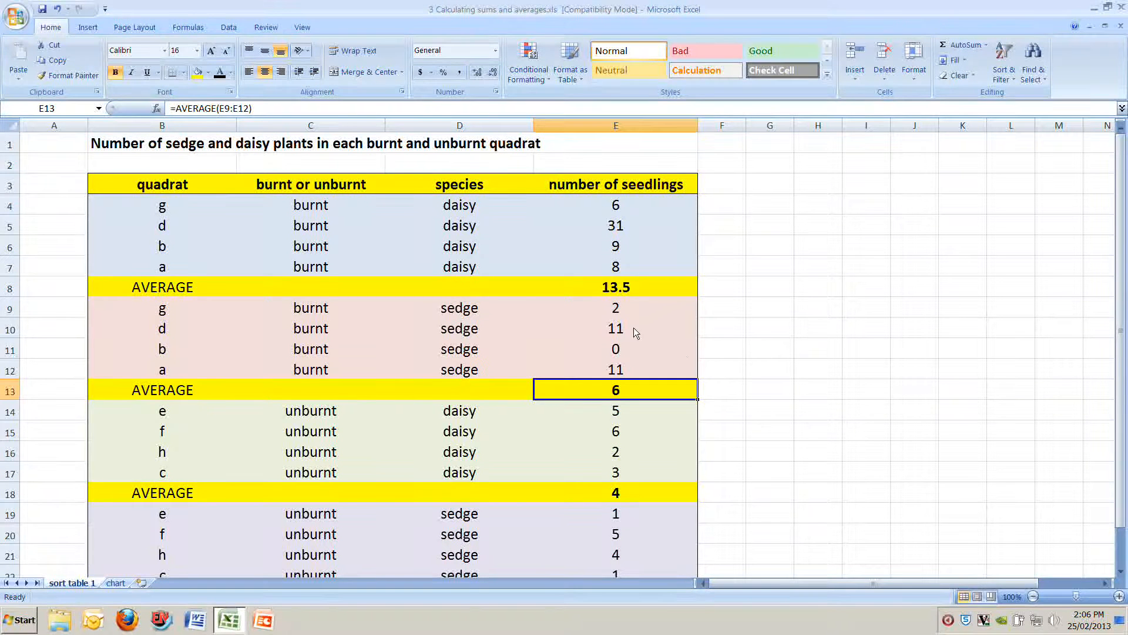
# Step: Fill the burnt sedge seedling cells E9:E13, including the average, with white
pyautogui.click(616, 310)
pyautogui.moveTo(616, 312); pyautogui.dragTo(617, 391)
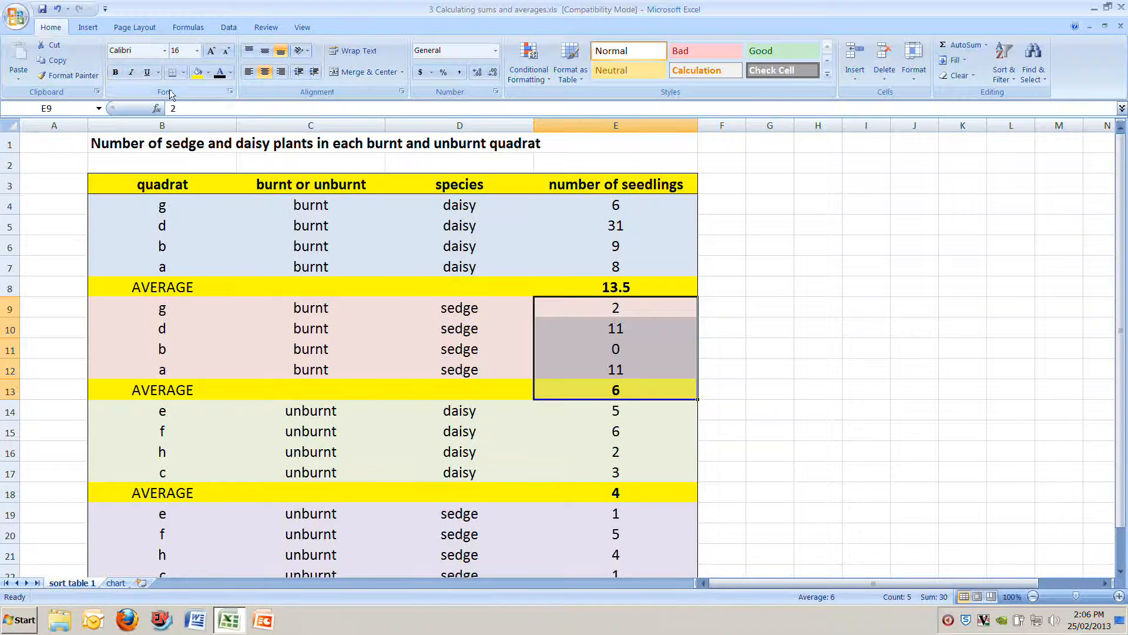
pyautogui.click(209, 76)
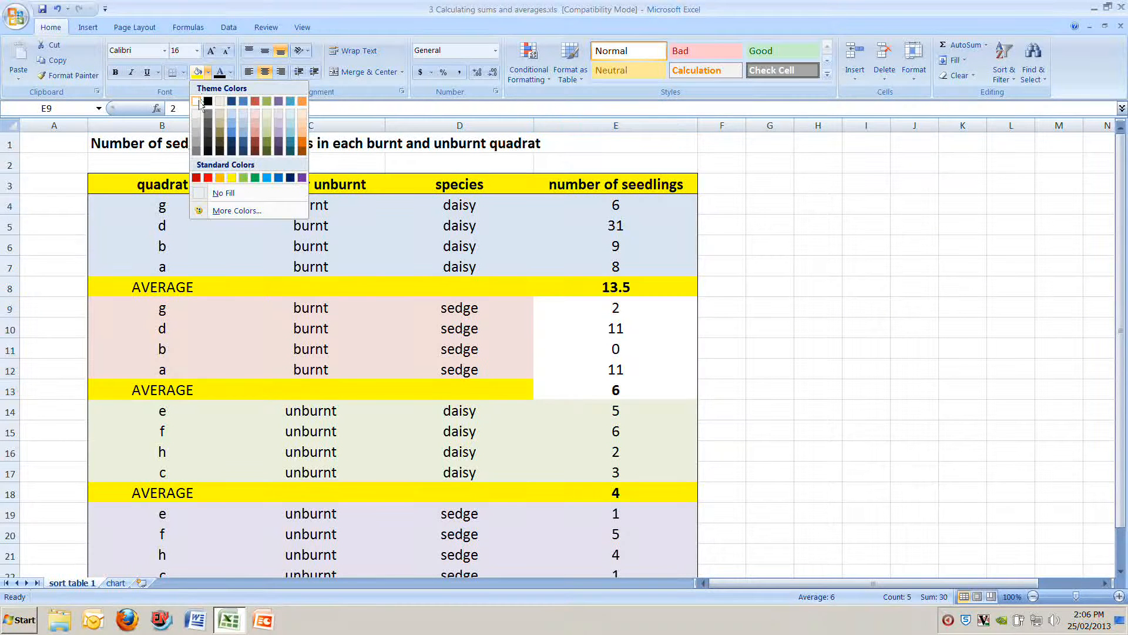
pyautogui.click(201, 105)
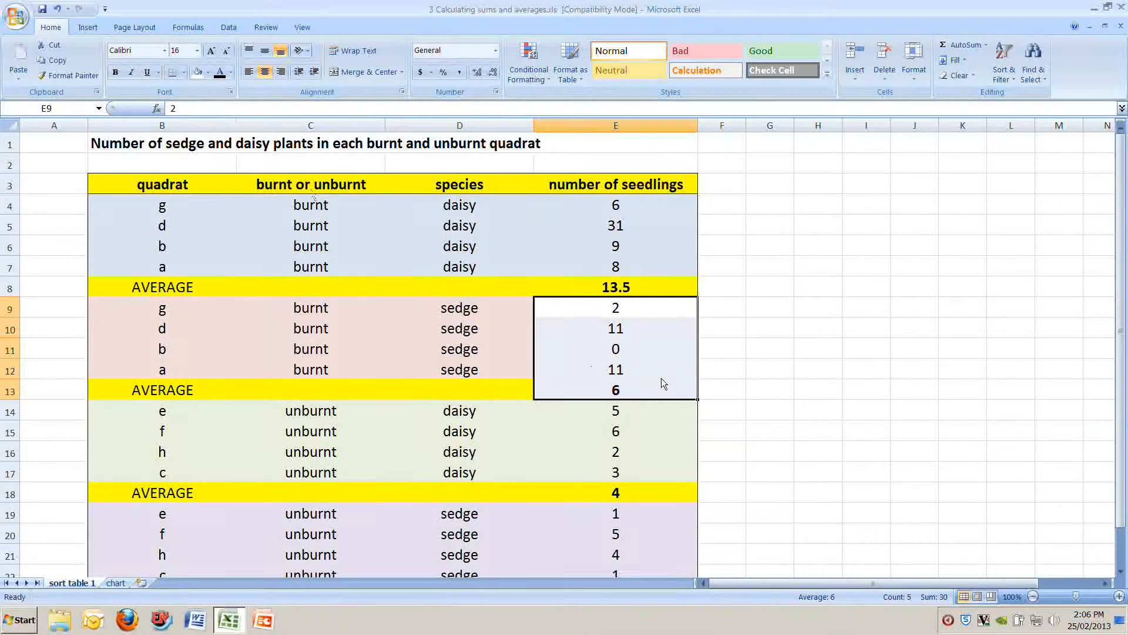
pyautogui.click(655, 394)
# Step: Review the burnt sedge counts, clear the quadrat b count in E11, and check the average in E13
pyautogui.click(632, 309)
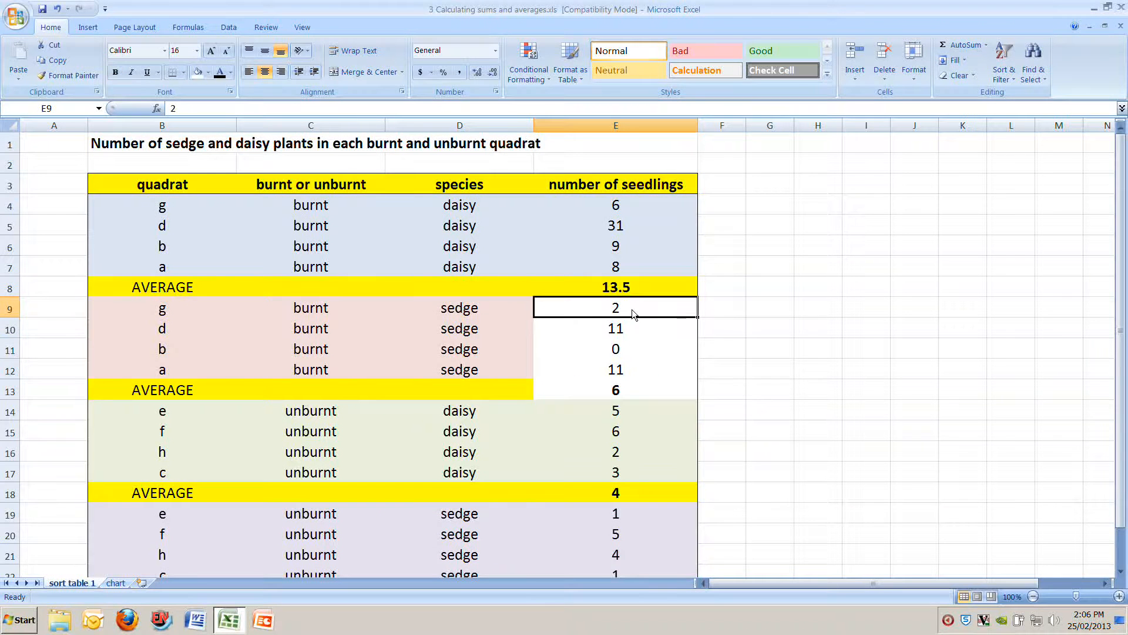
pyautogui.press('Down')
pyautogui.press('Down')
pyautogui.press('Down')
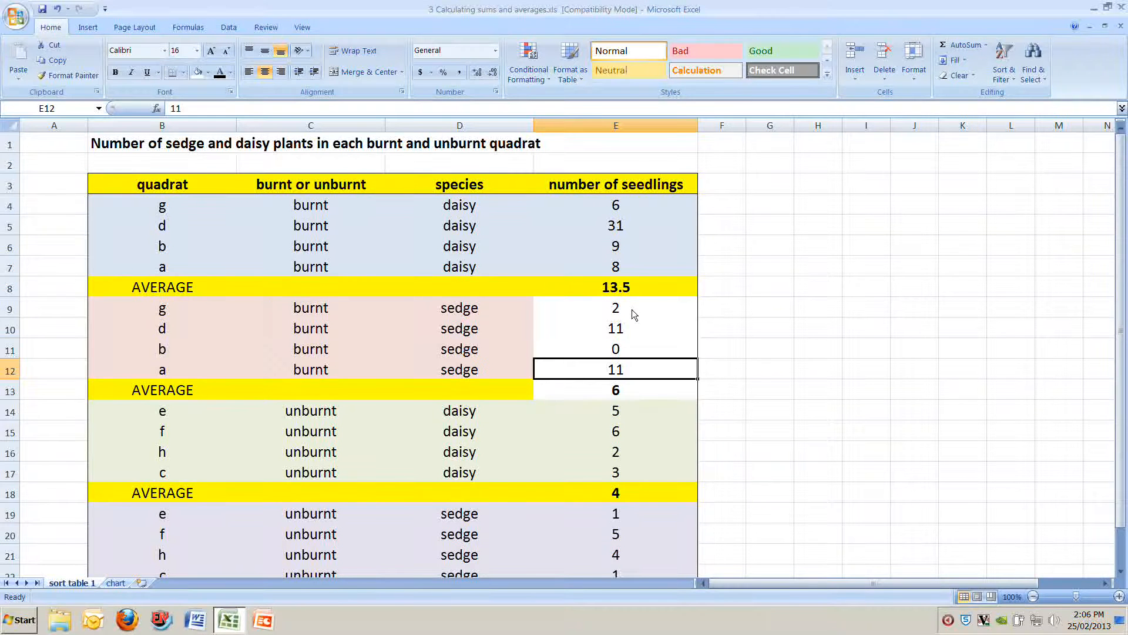
pyautogui.click(610, 397)
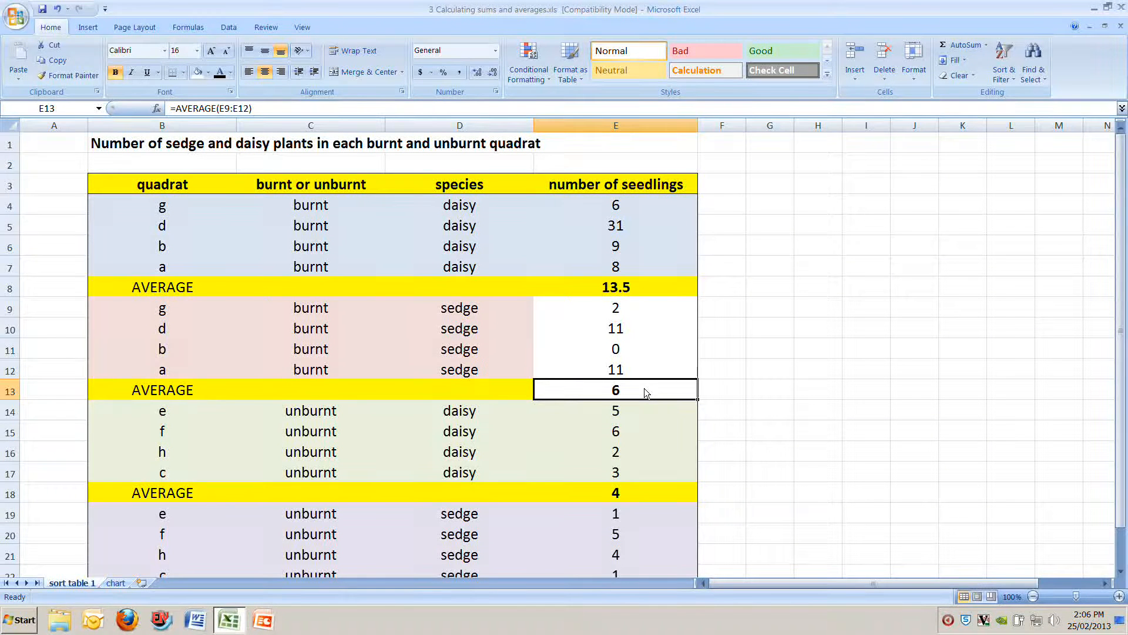
pyautogui.click(631, 351)
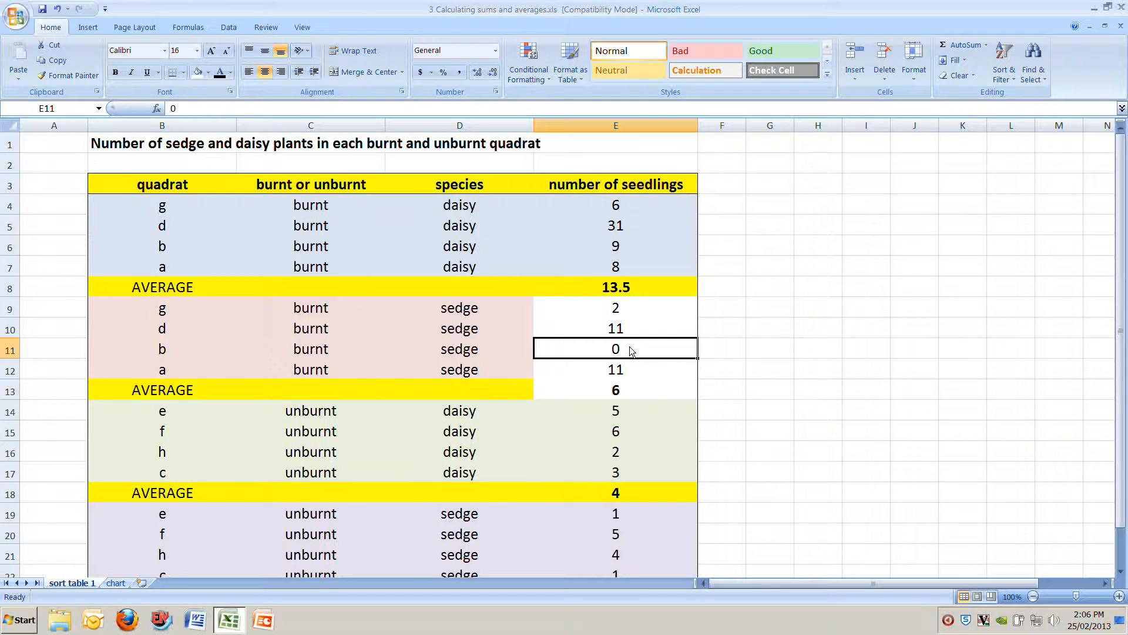
pyautogui.press('Delete')
pyautogui.click(621, 388)
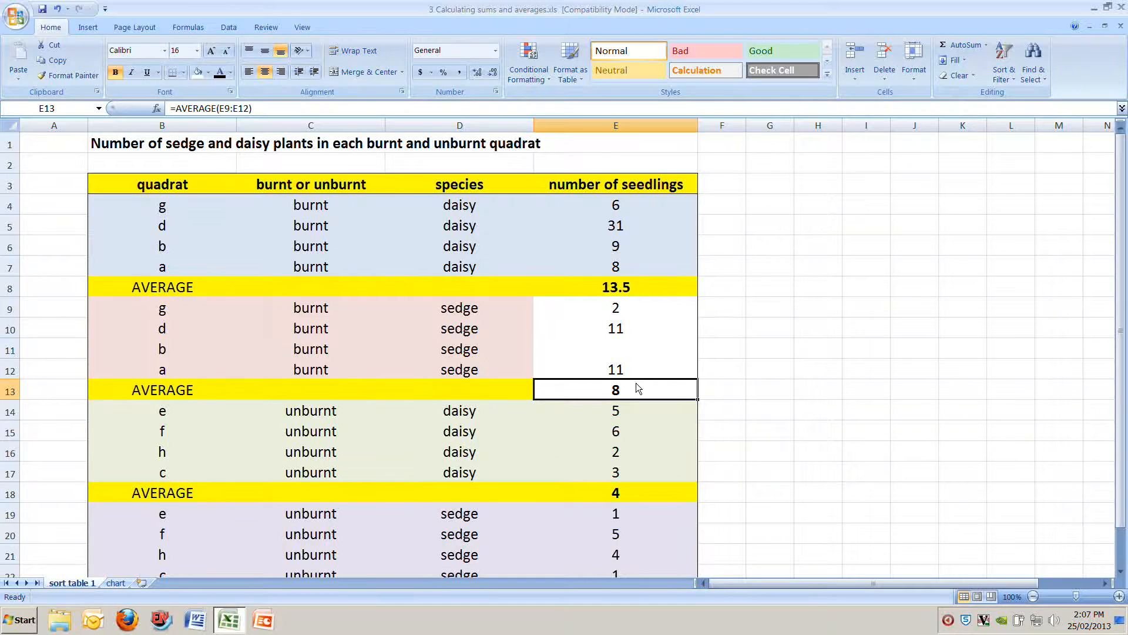
# Step: Examine the empty cell E11, the remaining burnt sedge counts in E9, E10 and E12, and the average in E13
pyautogui.click(629, 348)
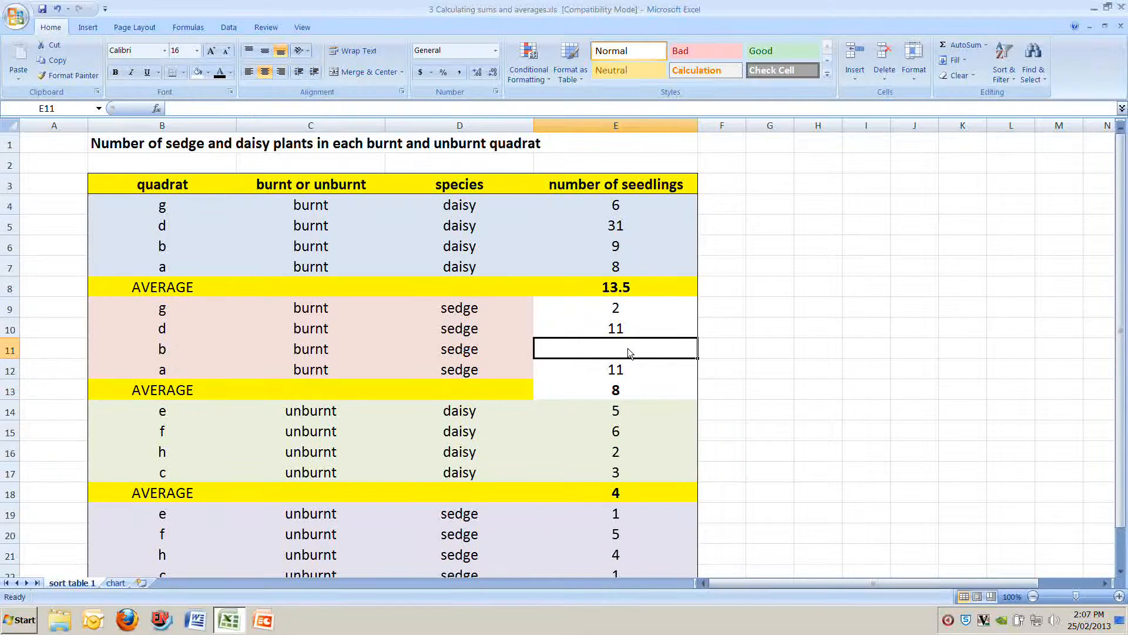
pyautogui.click(630, 312)
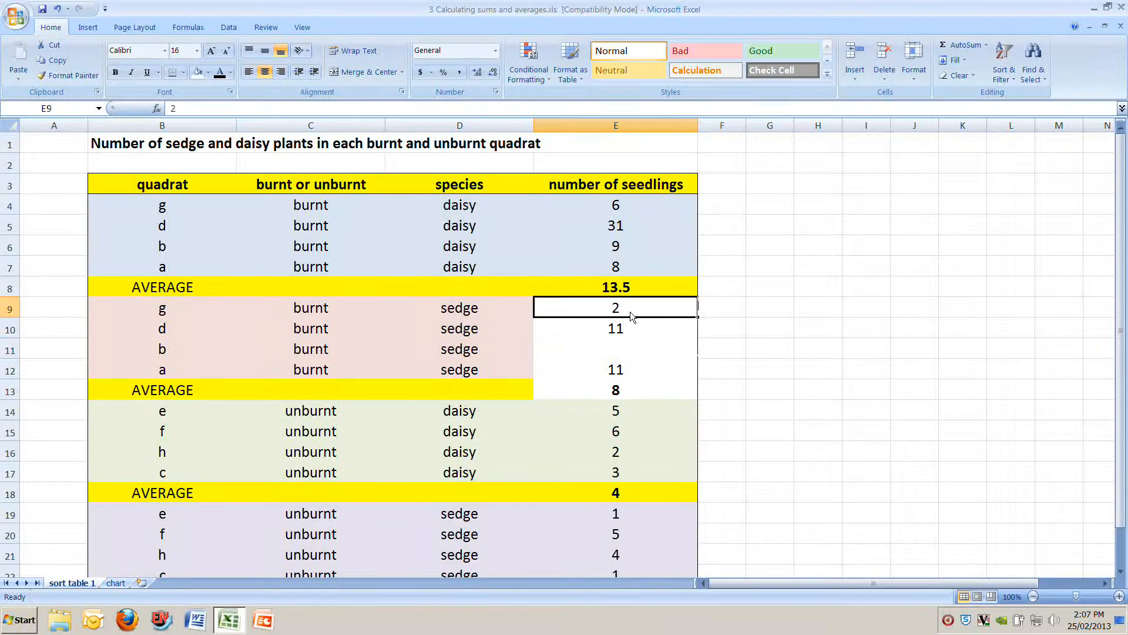
pyautogui.click(637, 326)
pyautogui.click(645, 372)
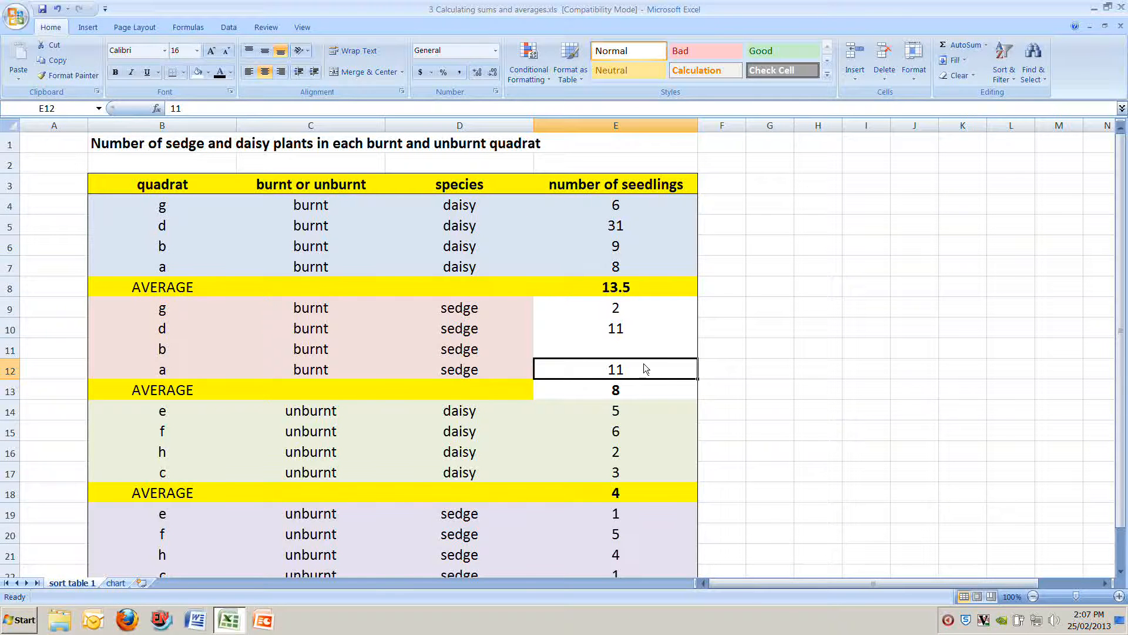
pyautogui.click(627, 312)
pyautogui.click(631, 325)
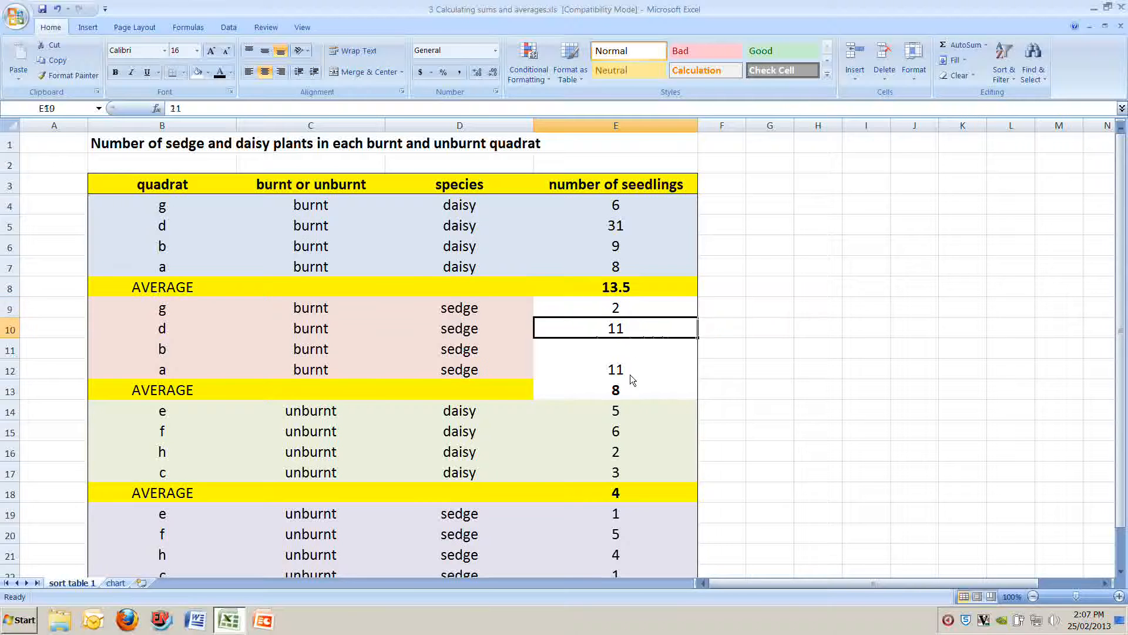
pyautogui.click(626, 371)
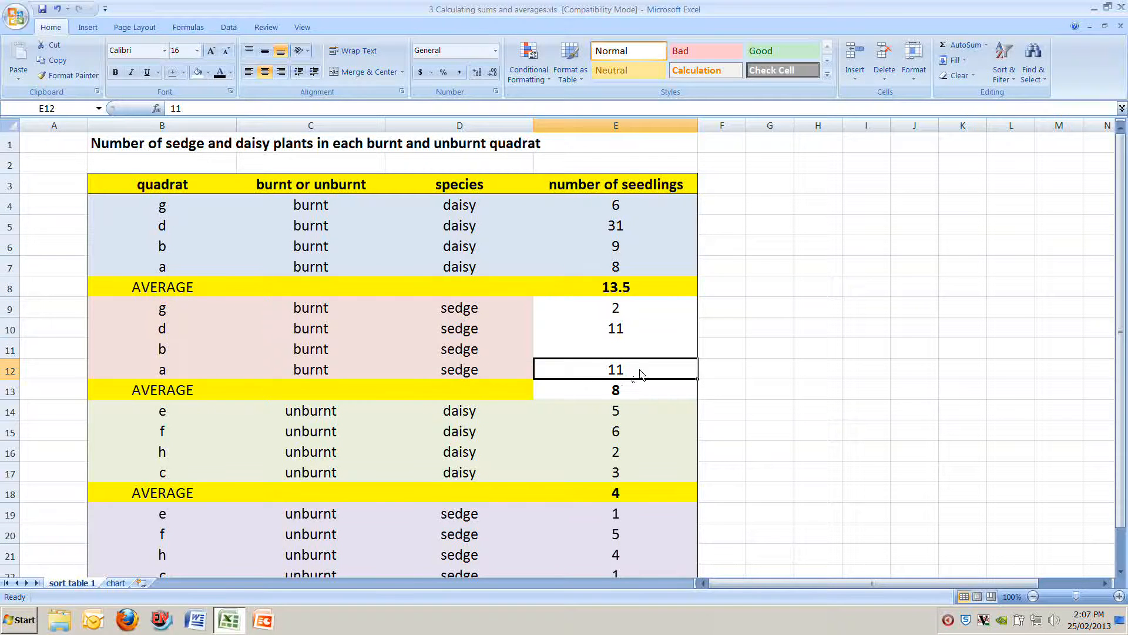
pyautogui.click(637, 385)
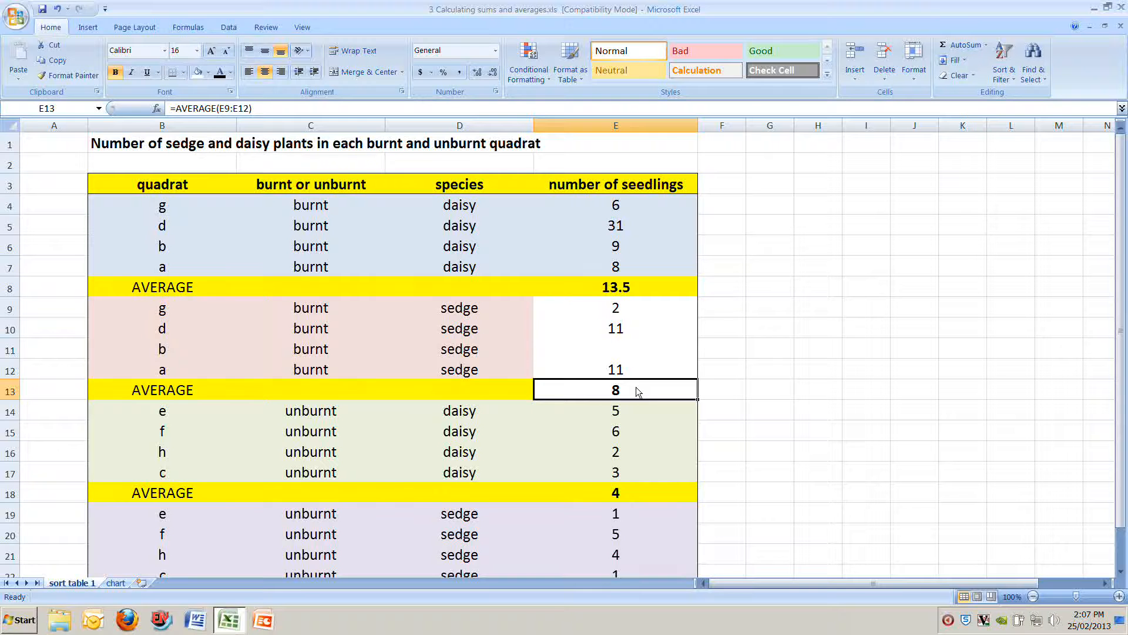
# Step: Enter 0 as the burnt sedge count for quadrat b in E11 and check the average in E13
pyautogui.click(629, 350)
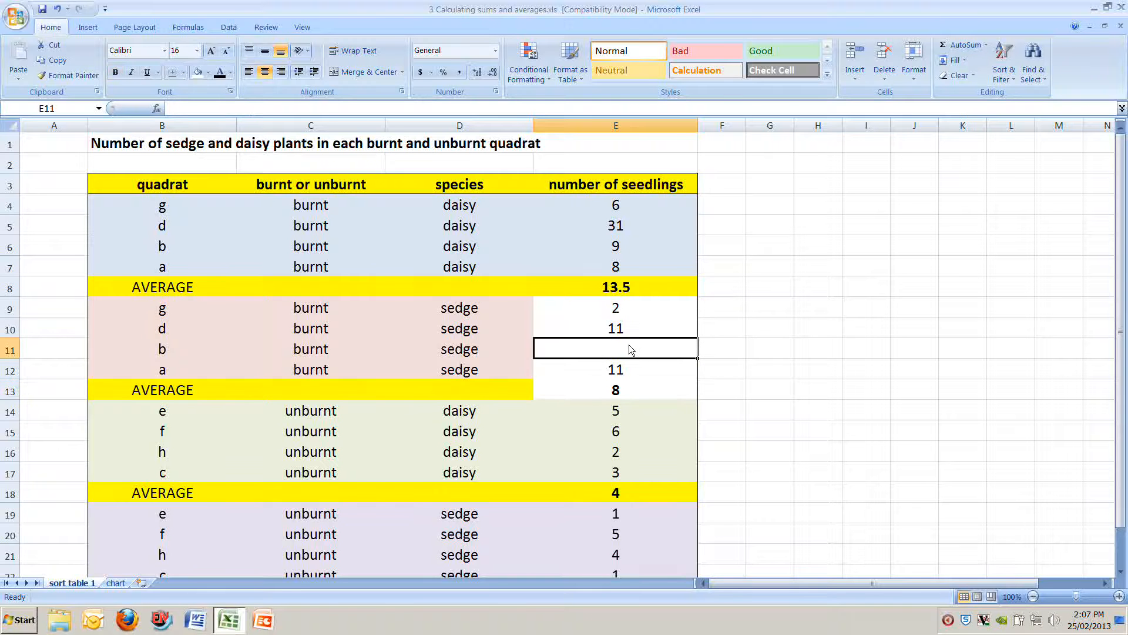
pyautogui.write('0')
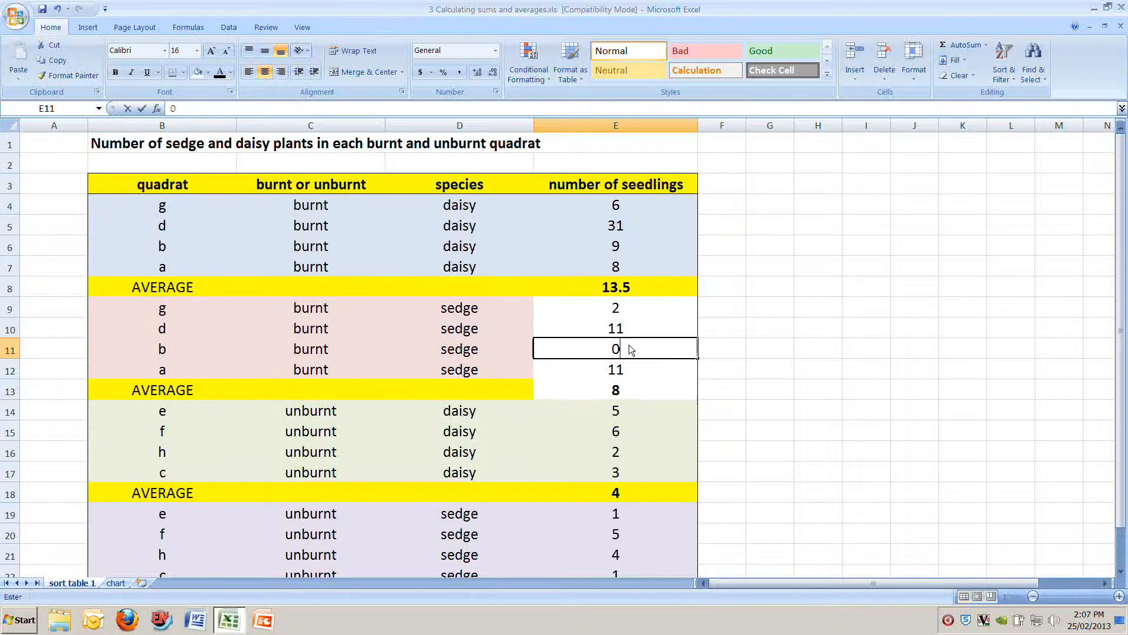
pyautogui.press('Return')
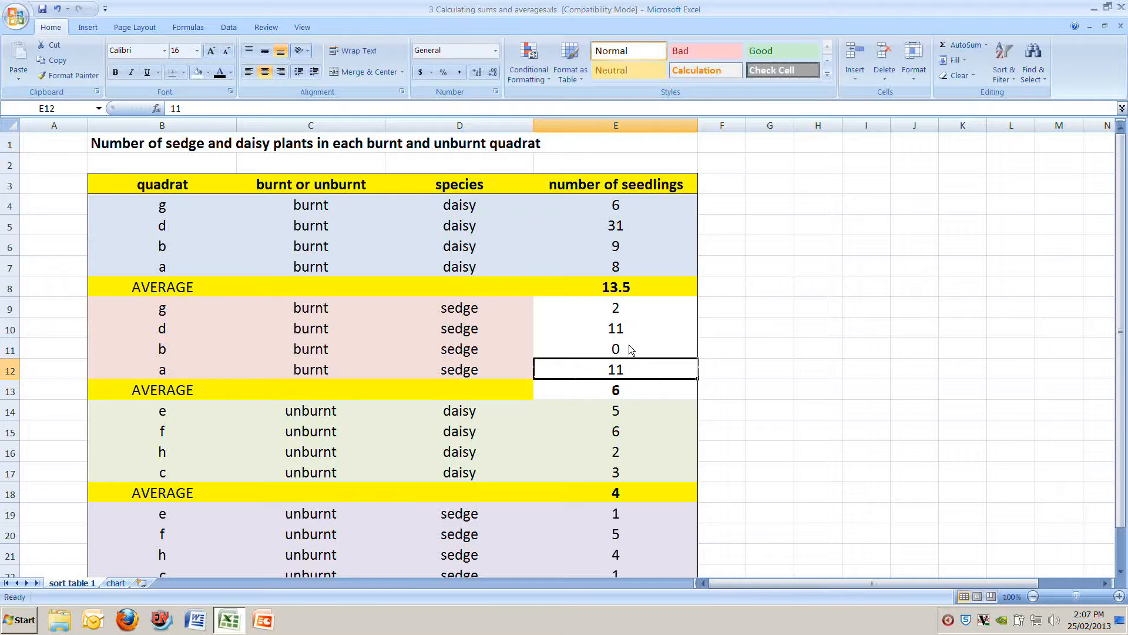
pyautogui.click(577, 393)
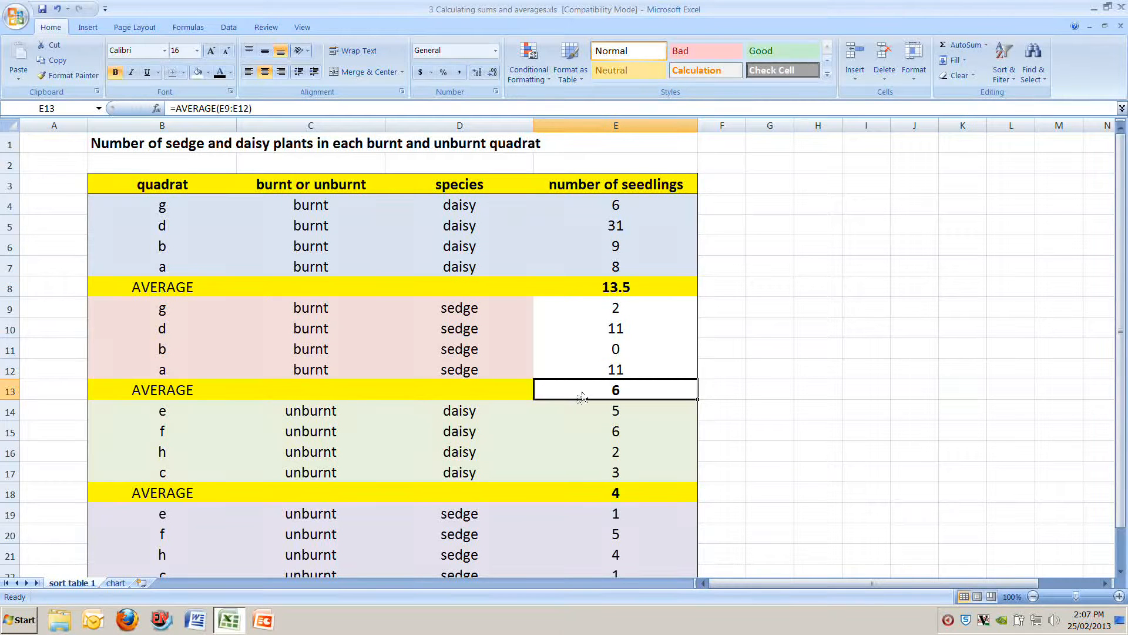
# Step: Go through the four burnt sedge counts in E9:E12, including the zero, and the average formula in E13
pyautogui.click(624, 350)
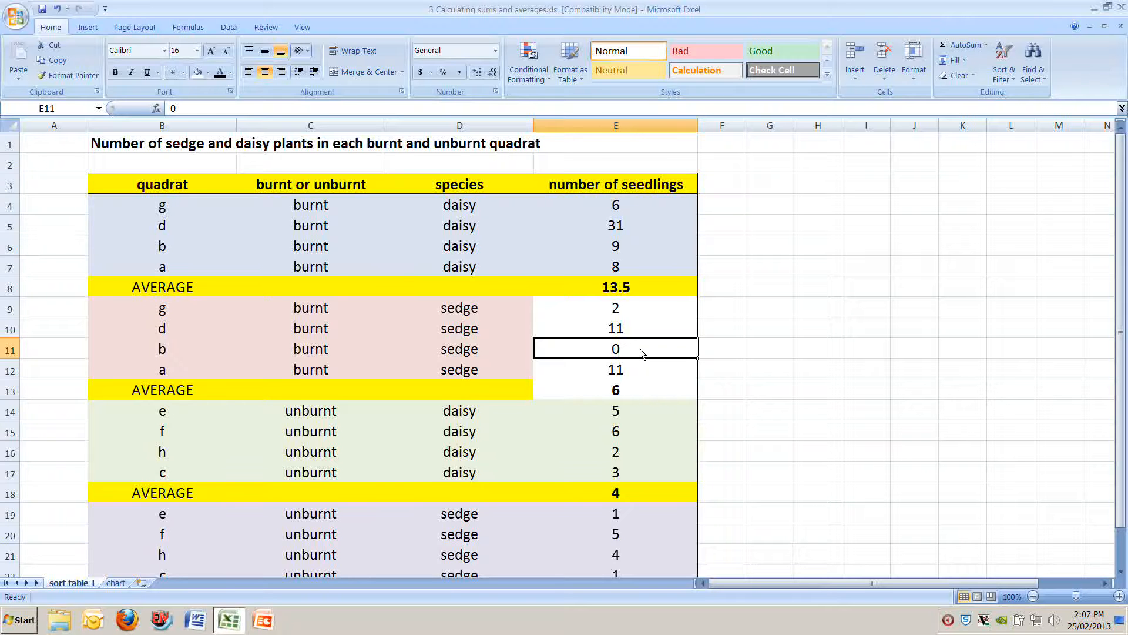
pyautogui.moveTo(623, 308); pyautogui.dragTo(642, 368)
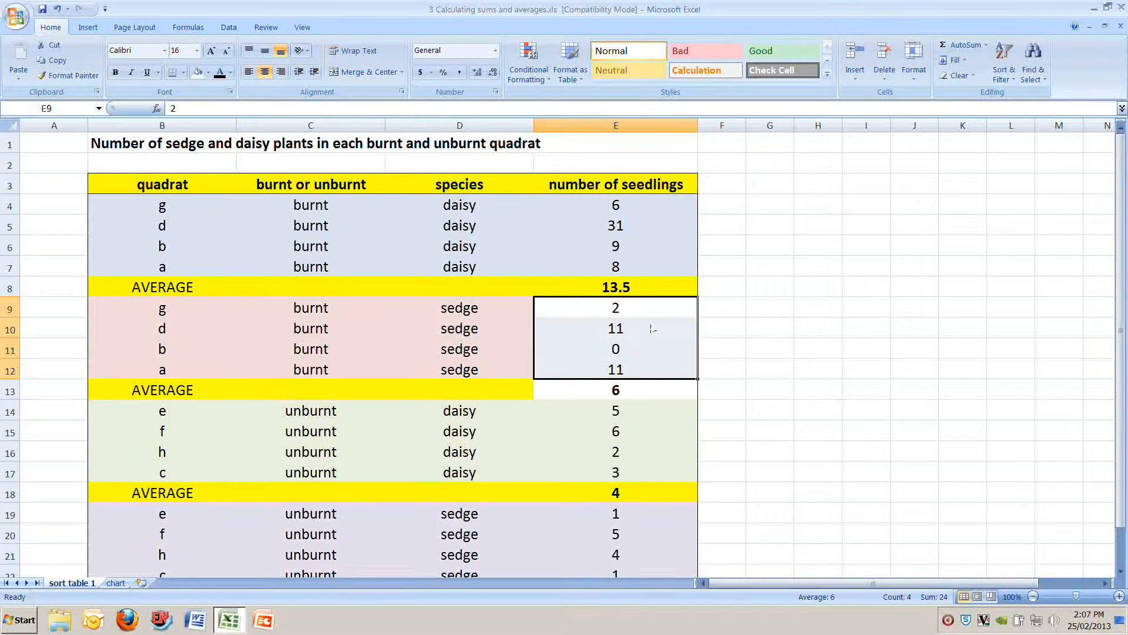
pyautogui.click(650, 310)
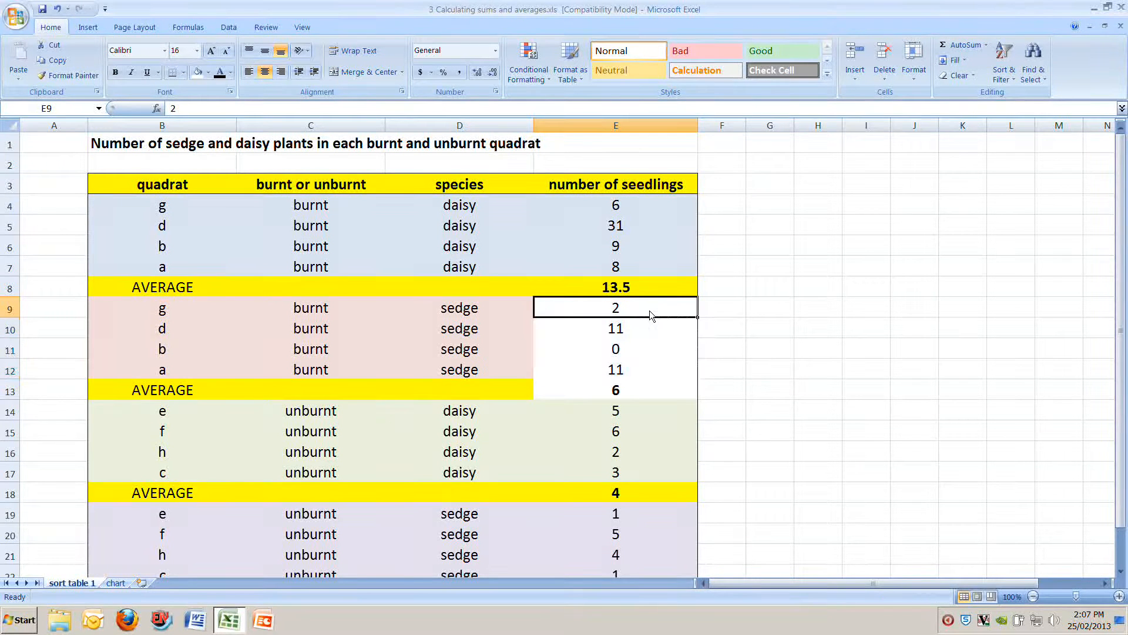
pyautogui.click(654, 332)
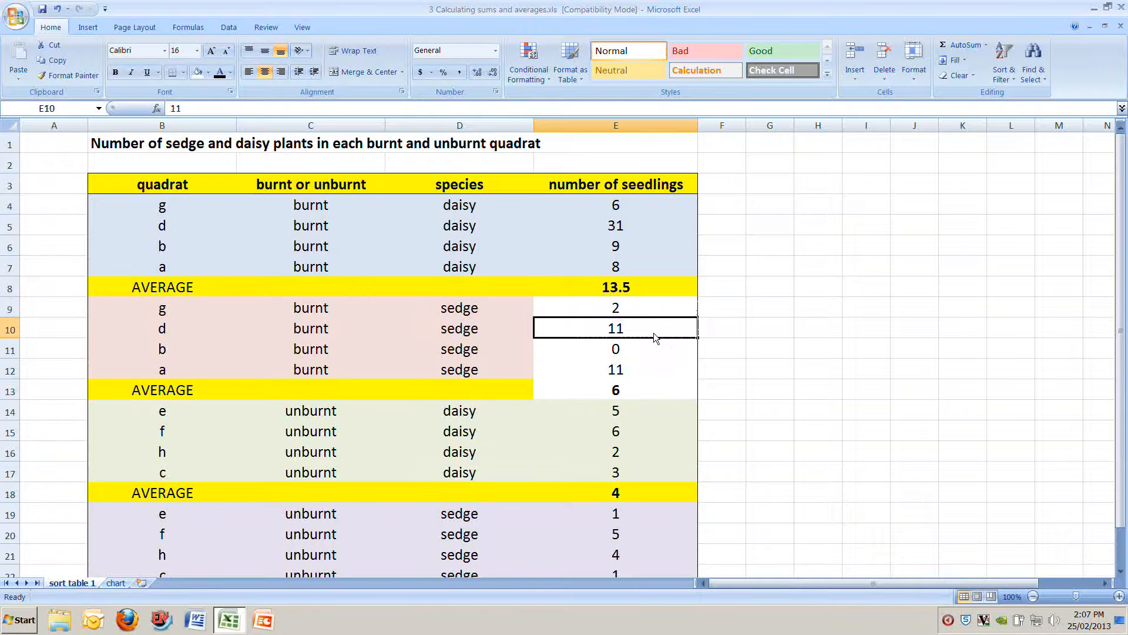
pyautogui.click(651, 351)
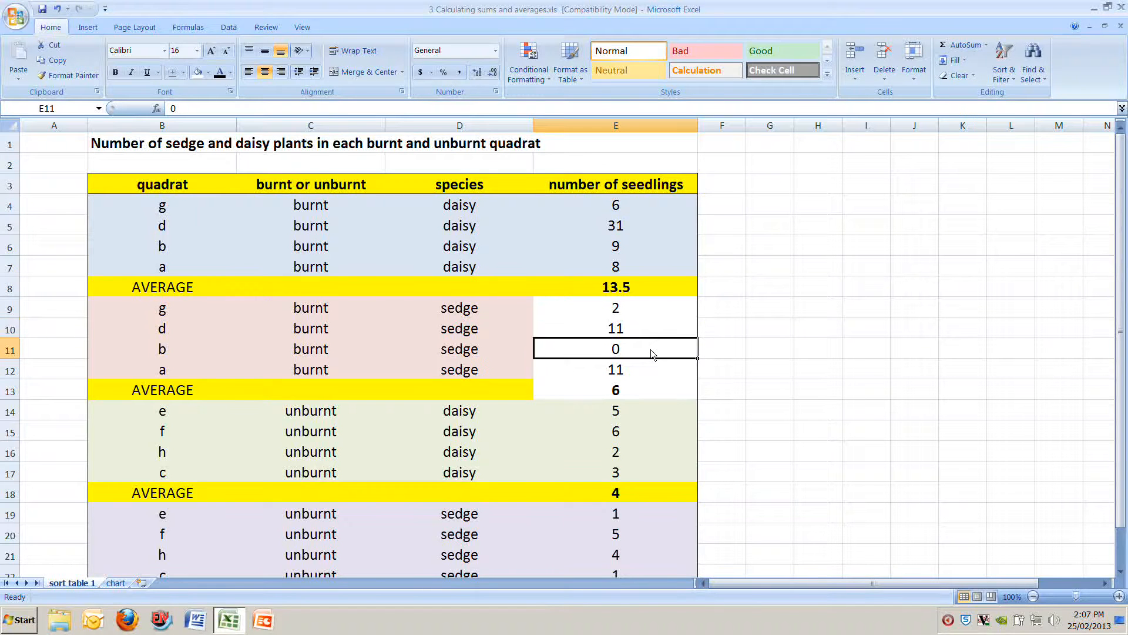
pyautogui.click(649, 368)
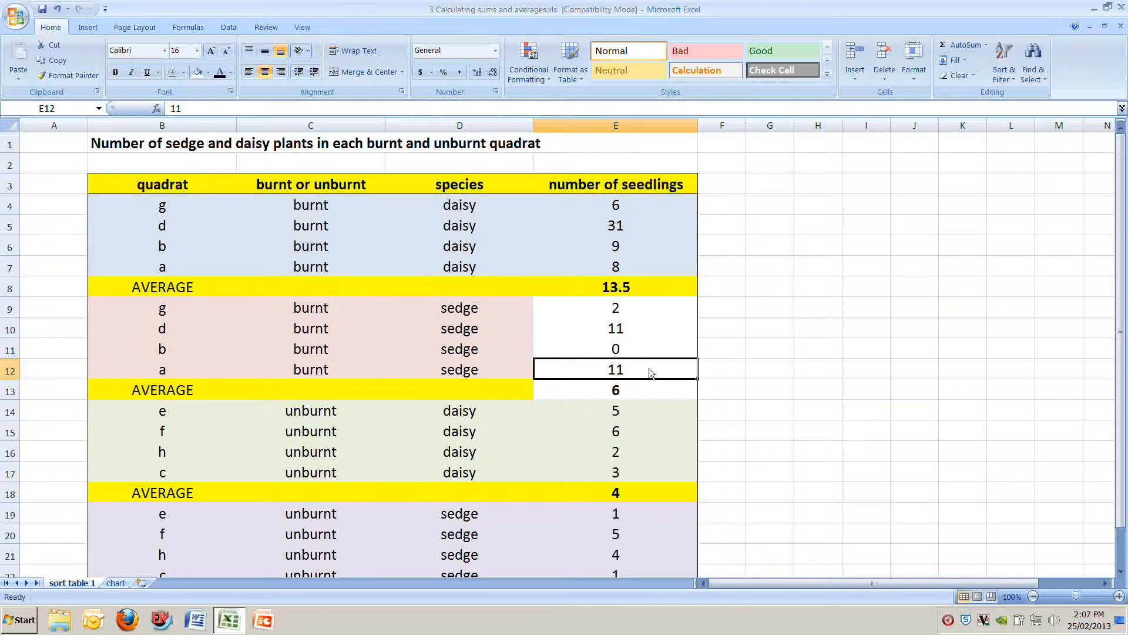
pyautogui.click(644, 385)
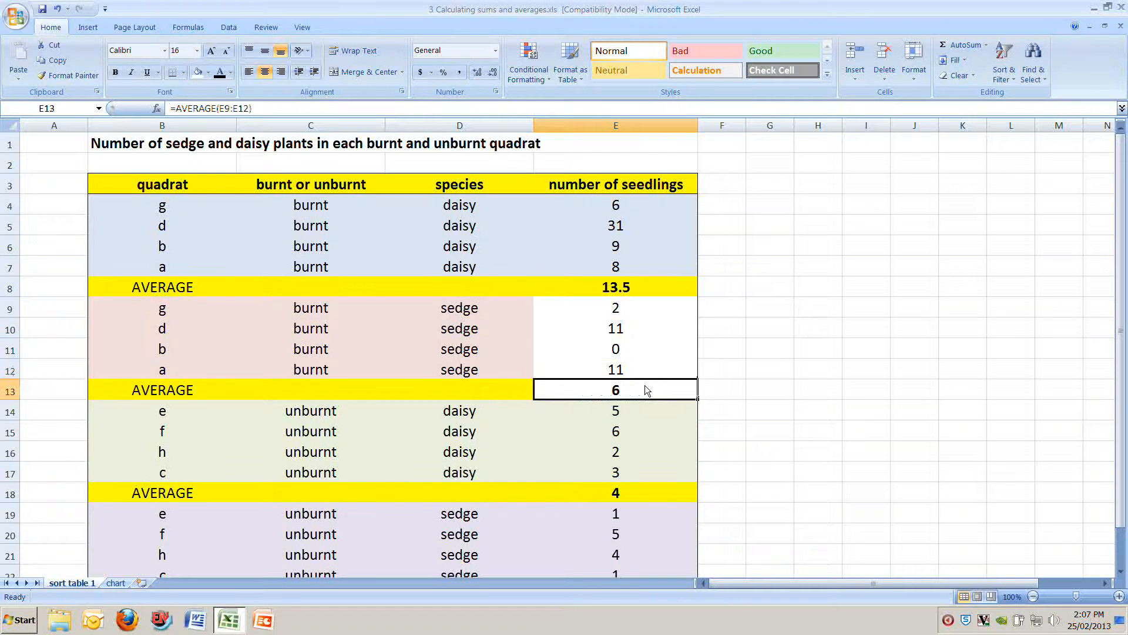
# Step: Clear the zero from E11 again and examine how the blank cell affects the burnt sedge average in E13
pyautogui.click(639, 348)
pyautogui.press('Delete')
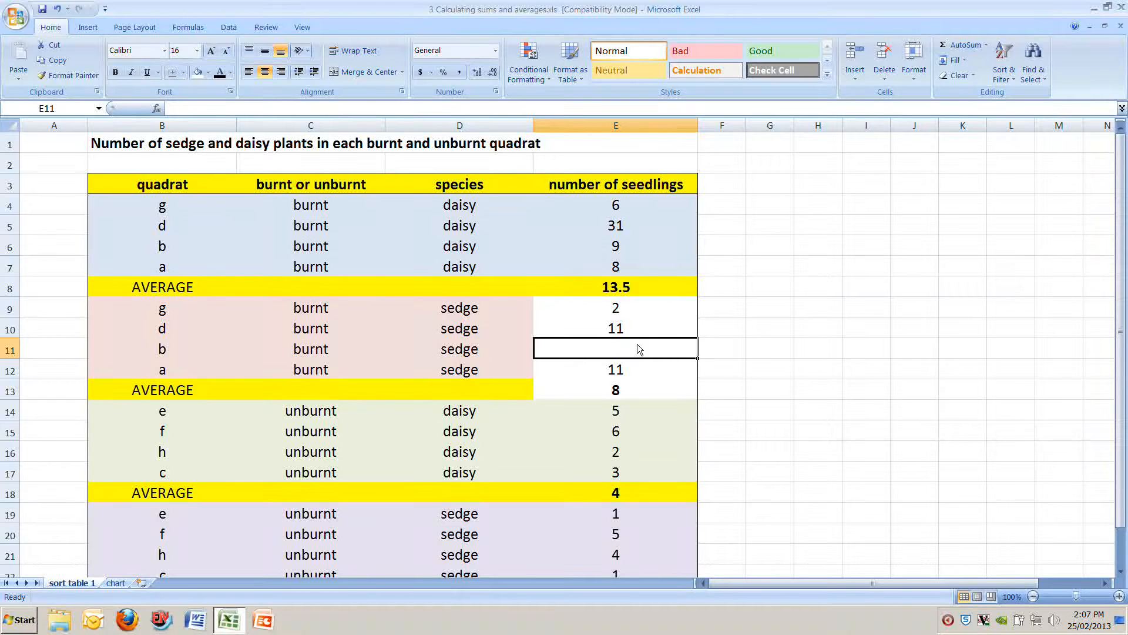
pyautogui.click(626, 310)
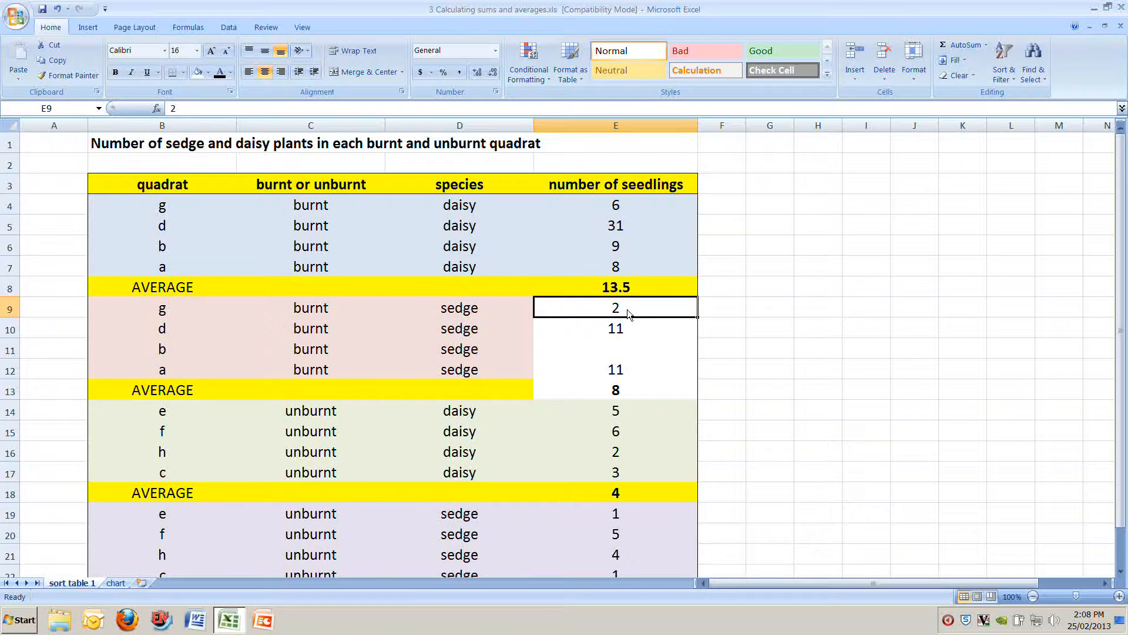
pyautogui.click(645, 333)
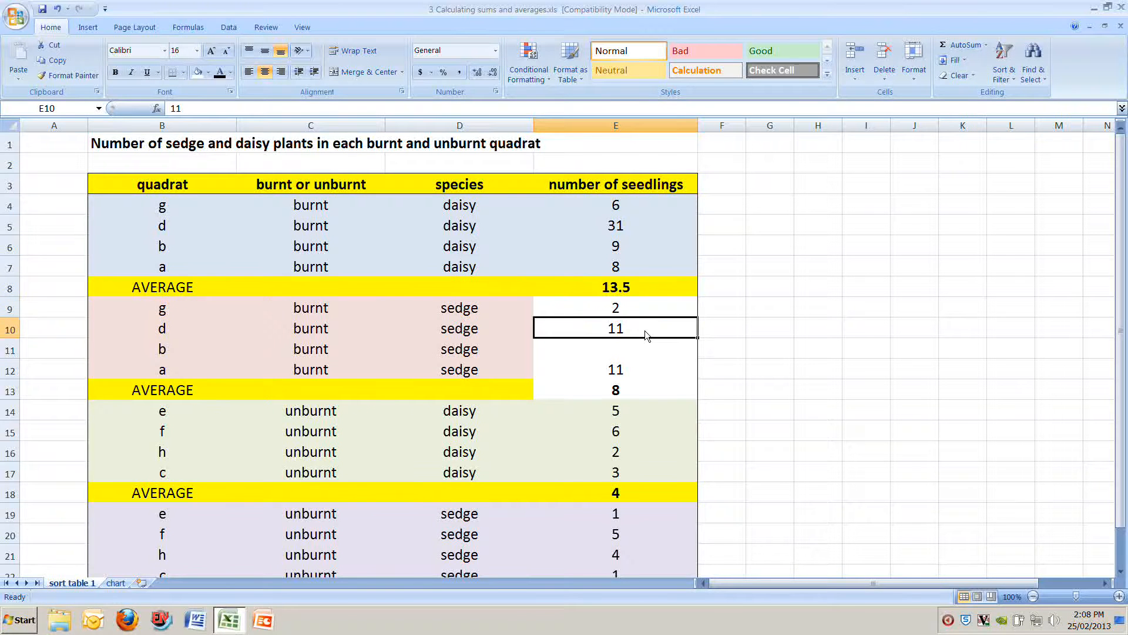
pyautogui.click(651, 358)
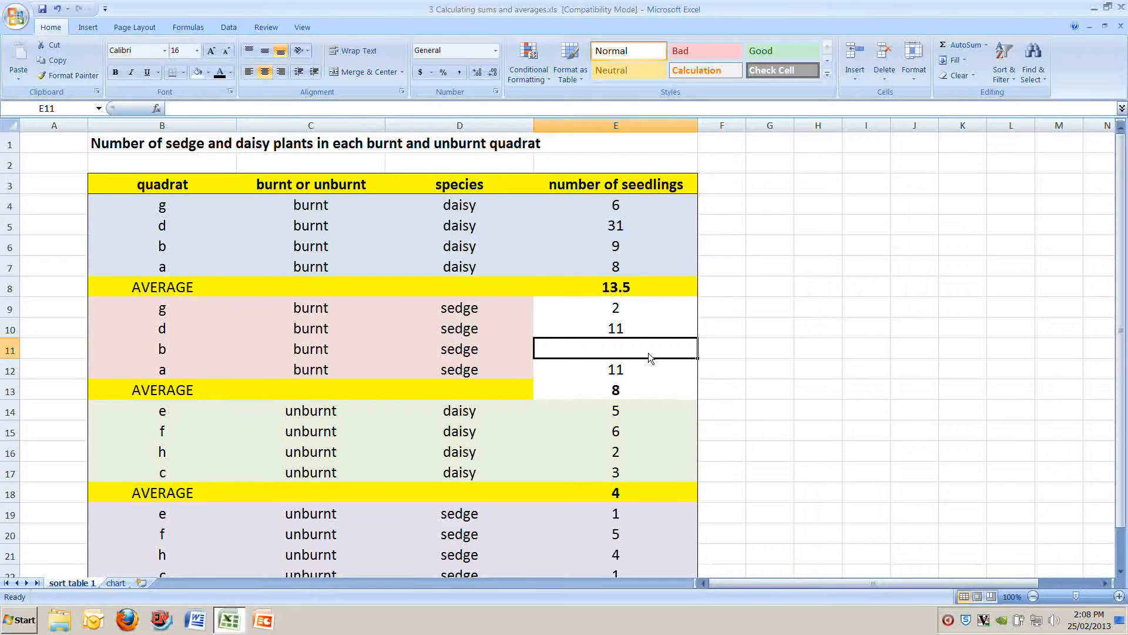
pyautogui.click(651, 371)
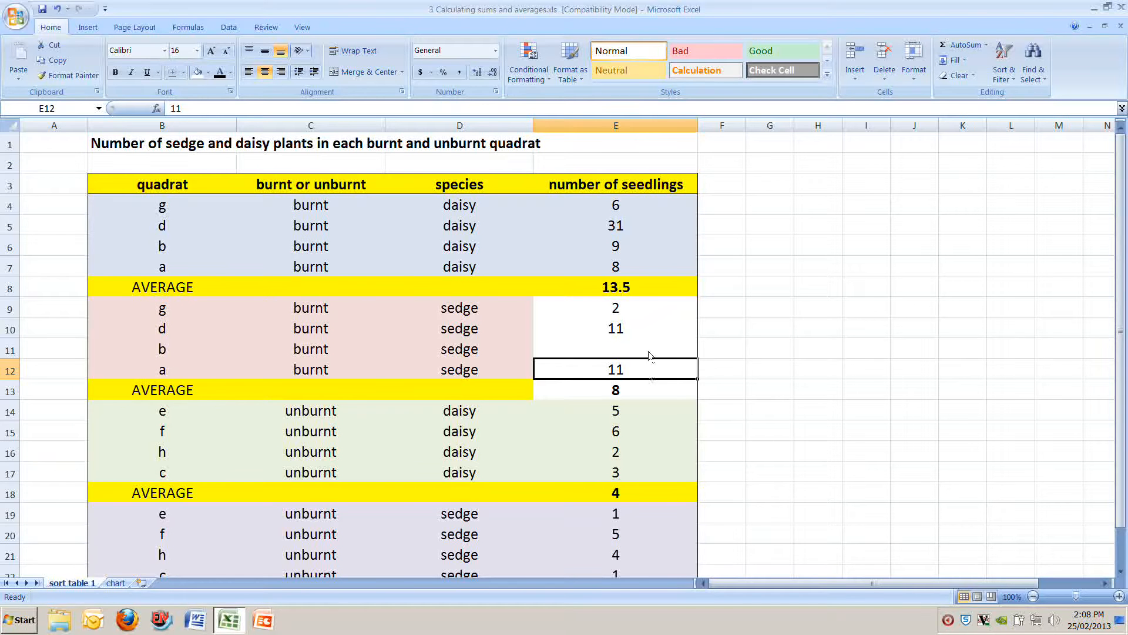
pyautogui.click(635, 309)
pyautogui.click(650, 325)
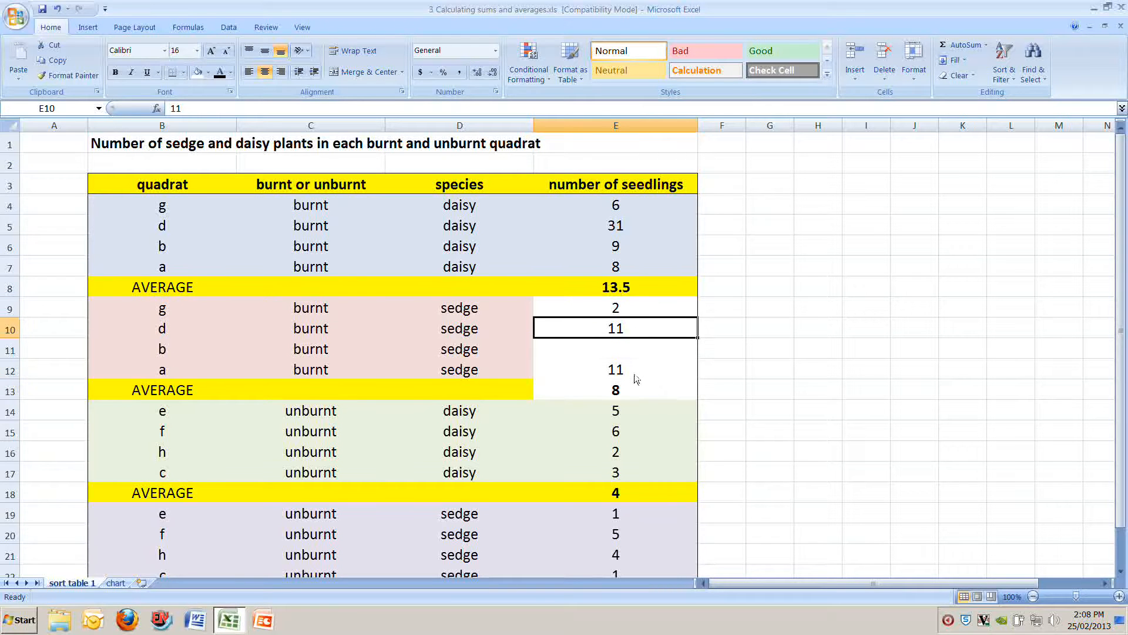
pyautogui.click(635, 375)
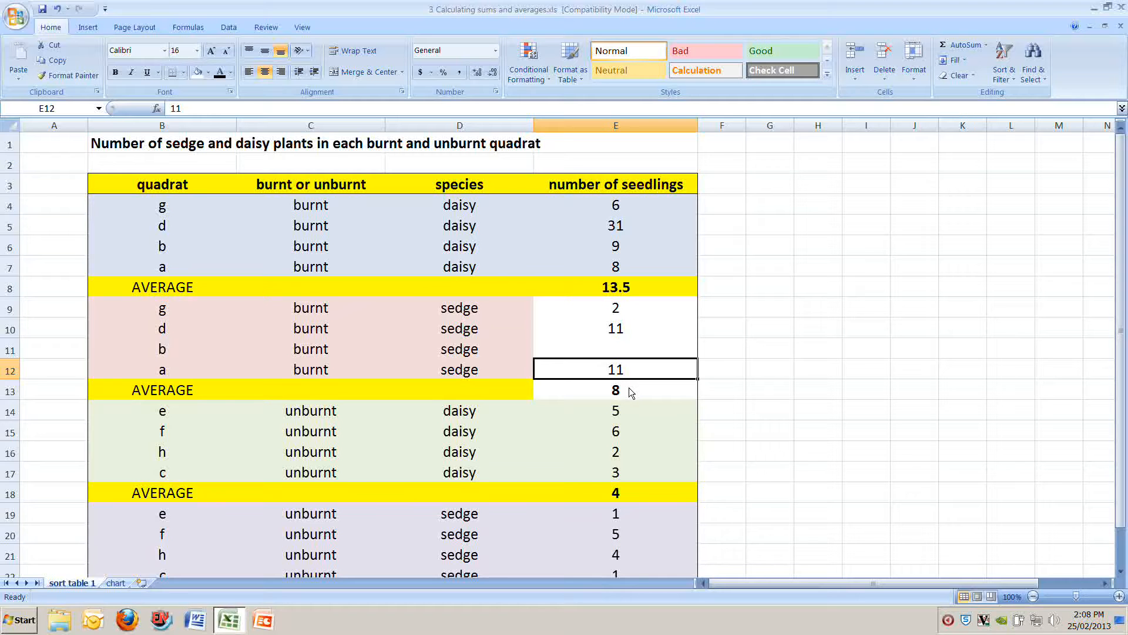
pyautogui.click(629, 388)
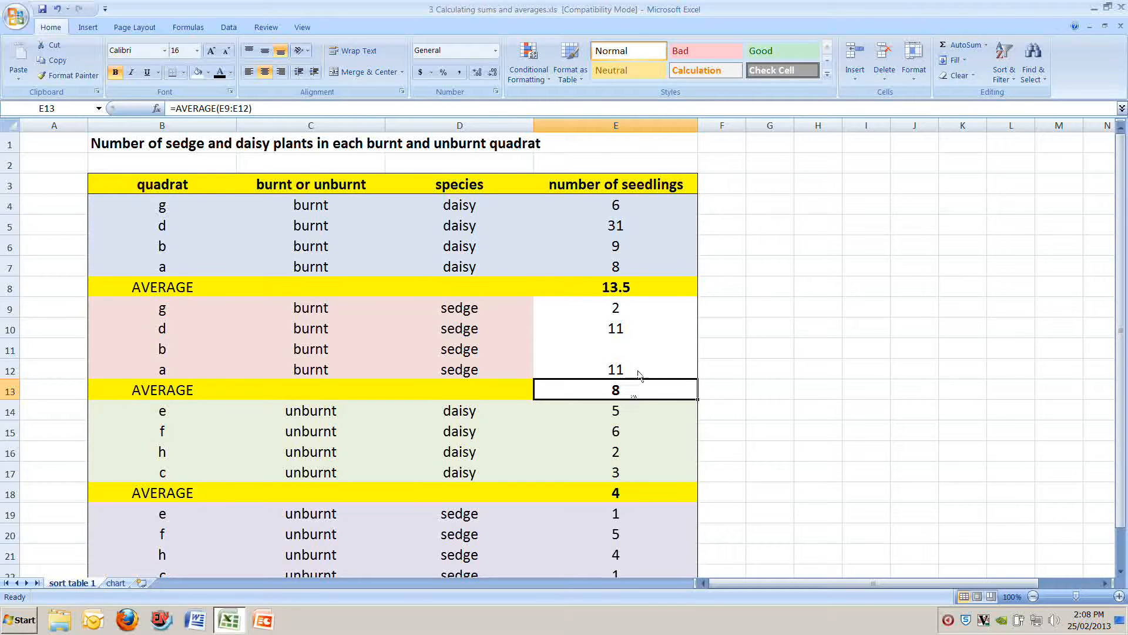
# Step: Restore the burnt sedge count for quadrat b in E11 to 0
pyautogui.click(630, 348)
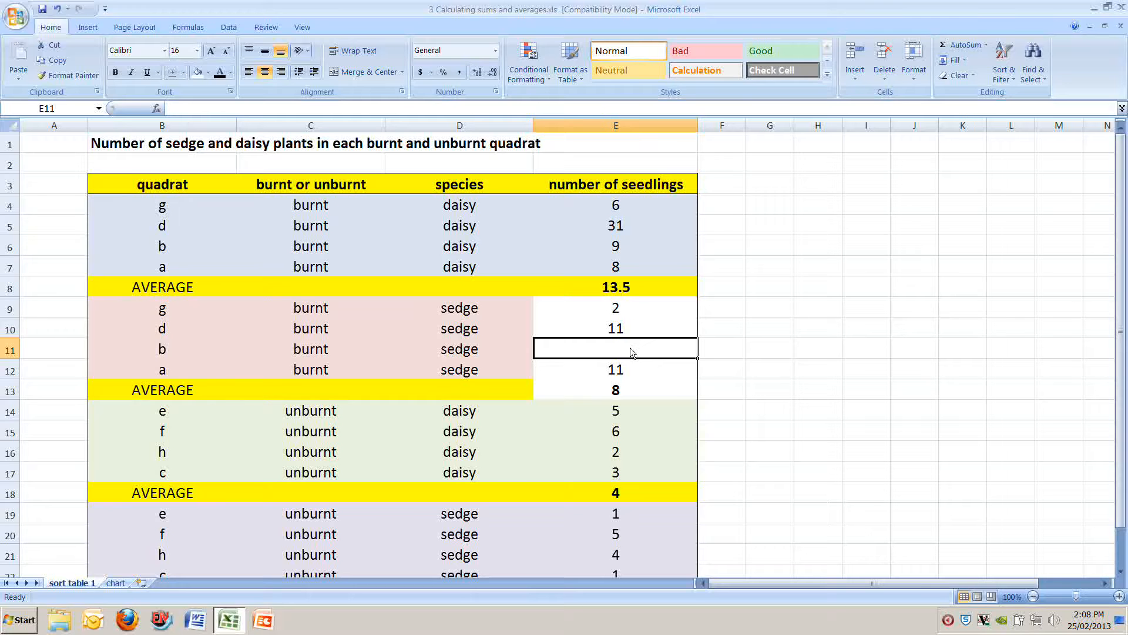
pyautogui.write('0')
pyautogui.press('Return')
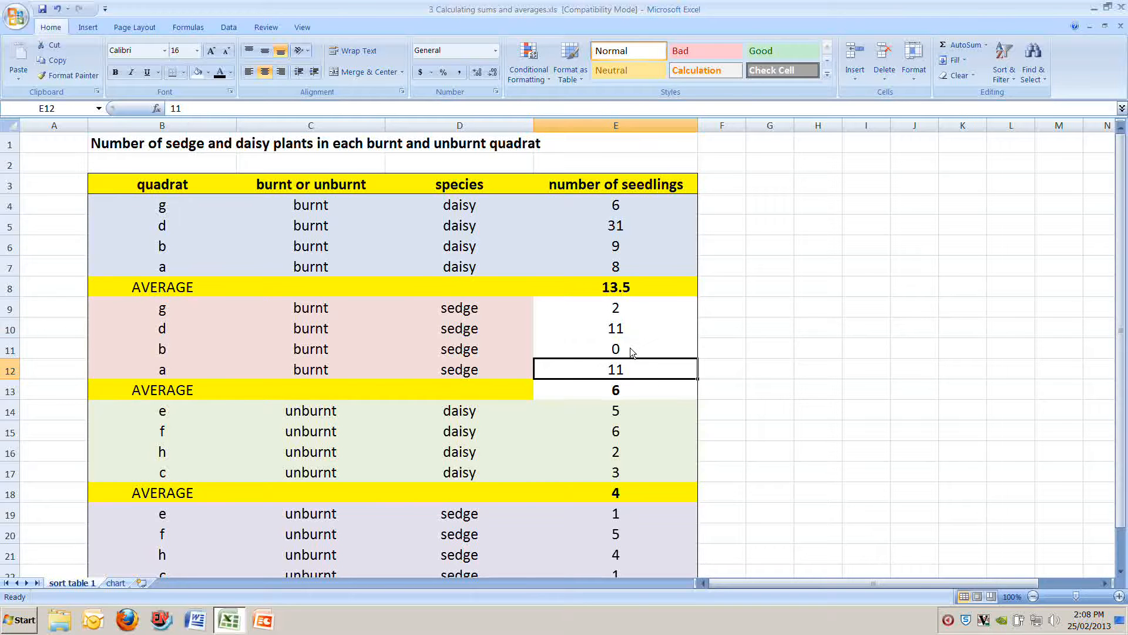
# Step: Check the burnt sedge average in E13 against the summary table and column graph on the chart sheet
pyautogui.click(631, 394)
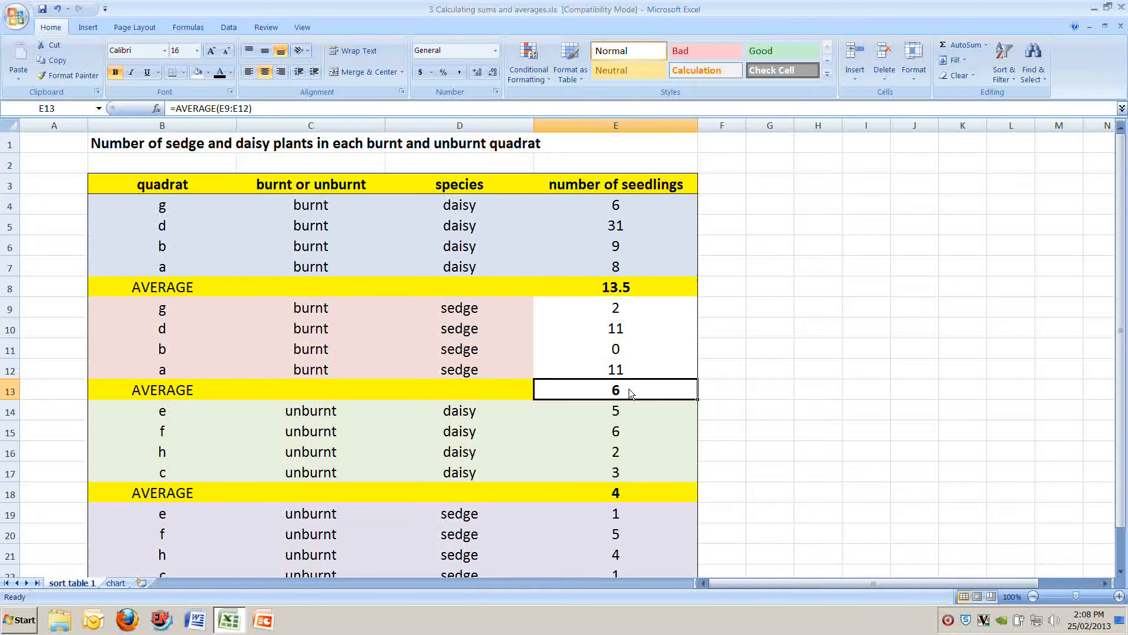
pyautogui.click(115, 583)
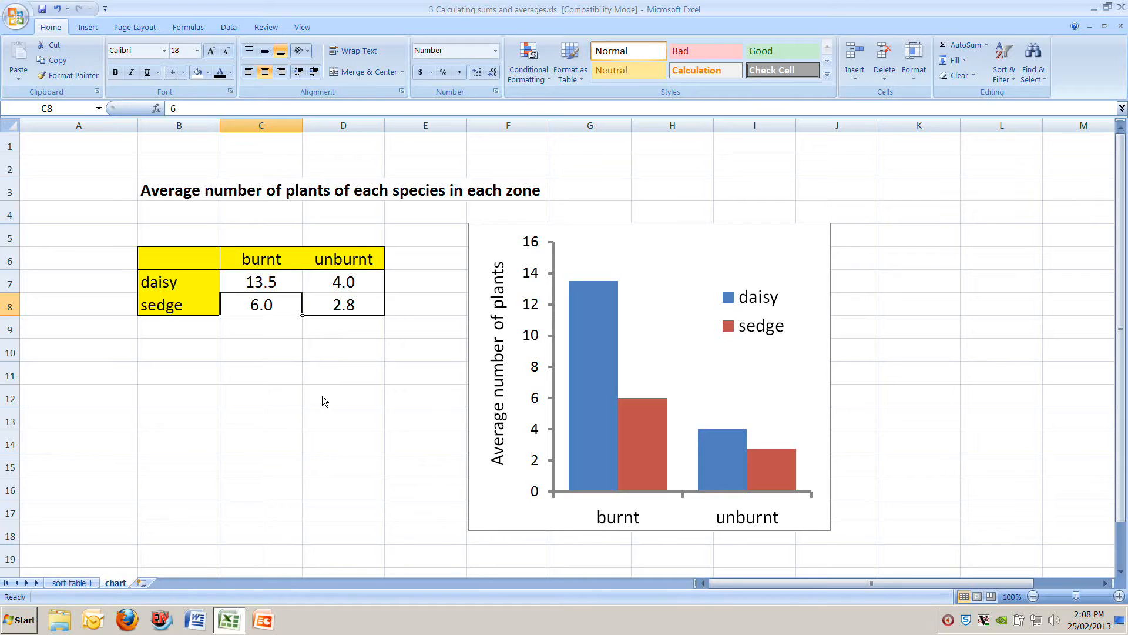